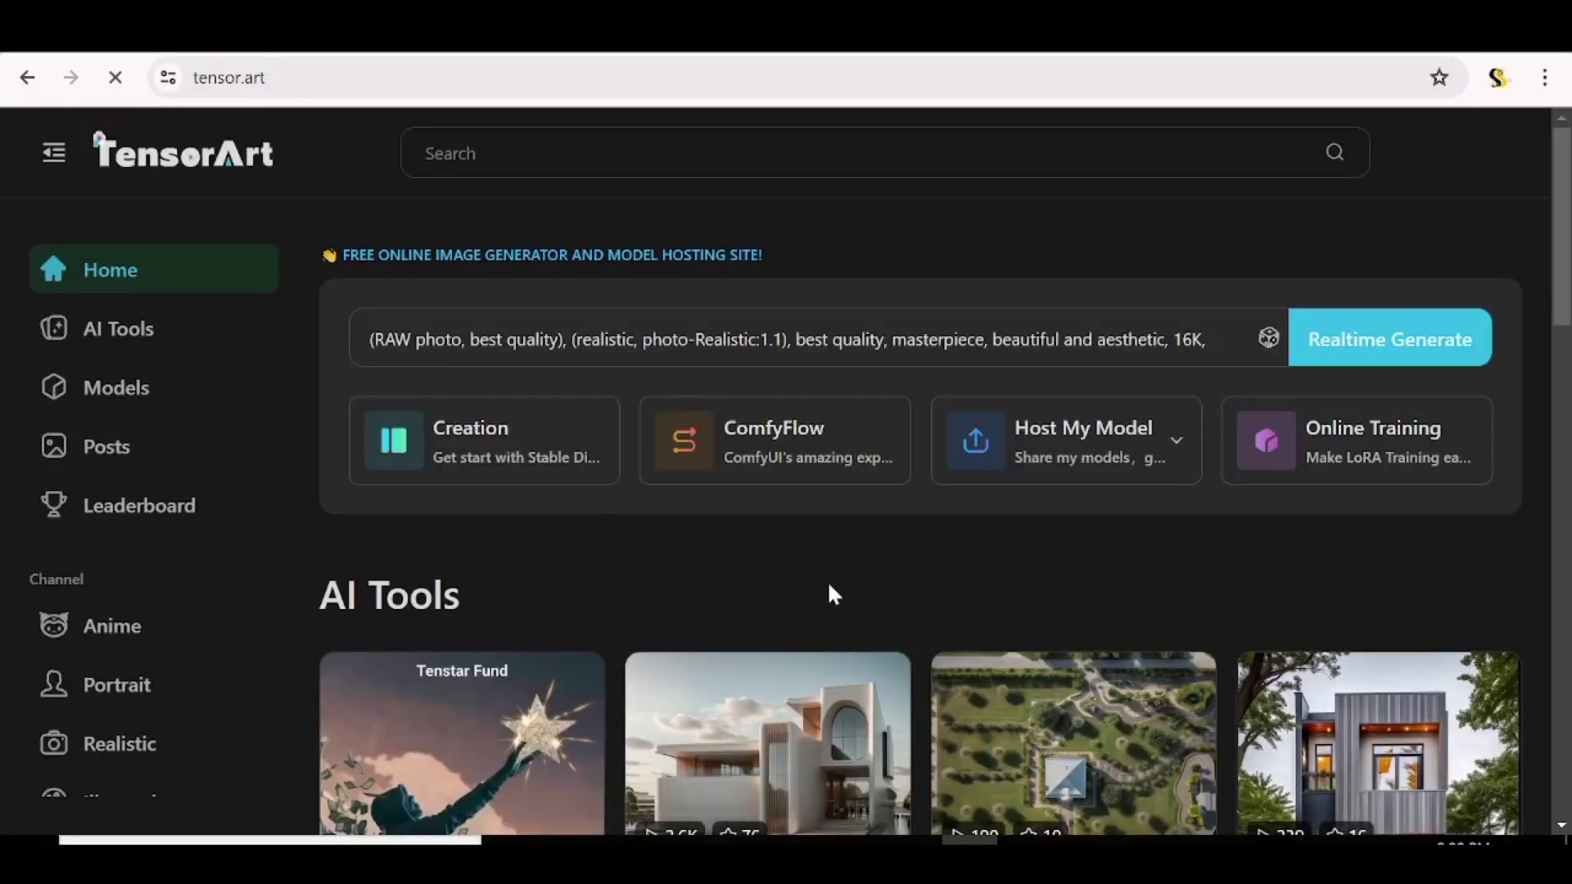
- Sign in to TensorArt with a Google account and bring up the Create menu's options
{"action": "scroll", "coordinate": [834, 595], "scroll_direction": "down", "scroll_amount": 2}
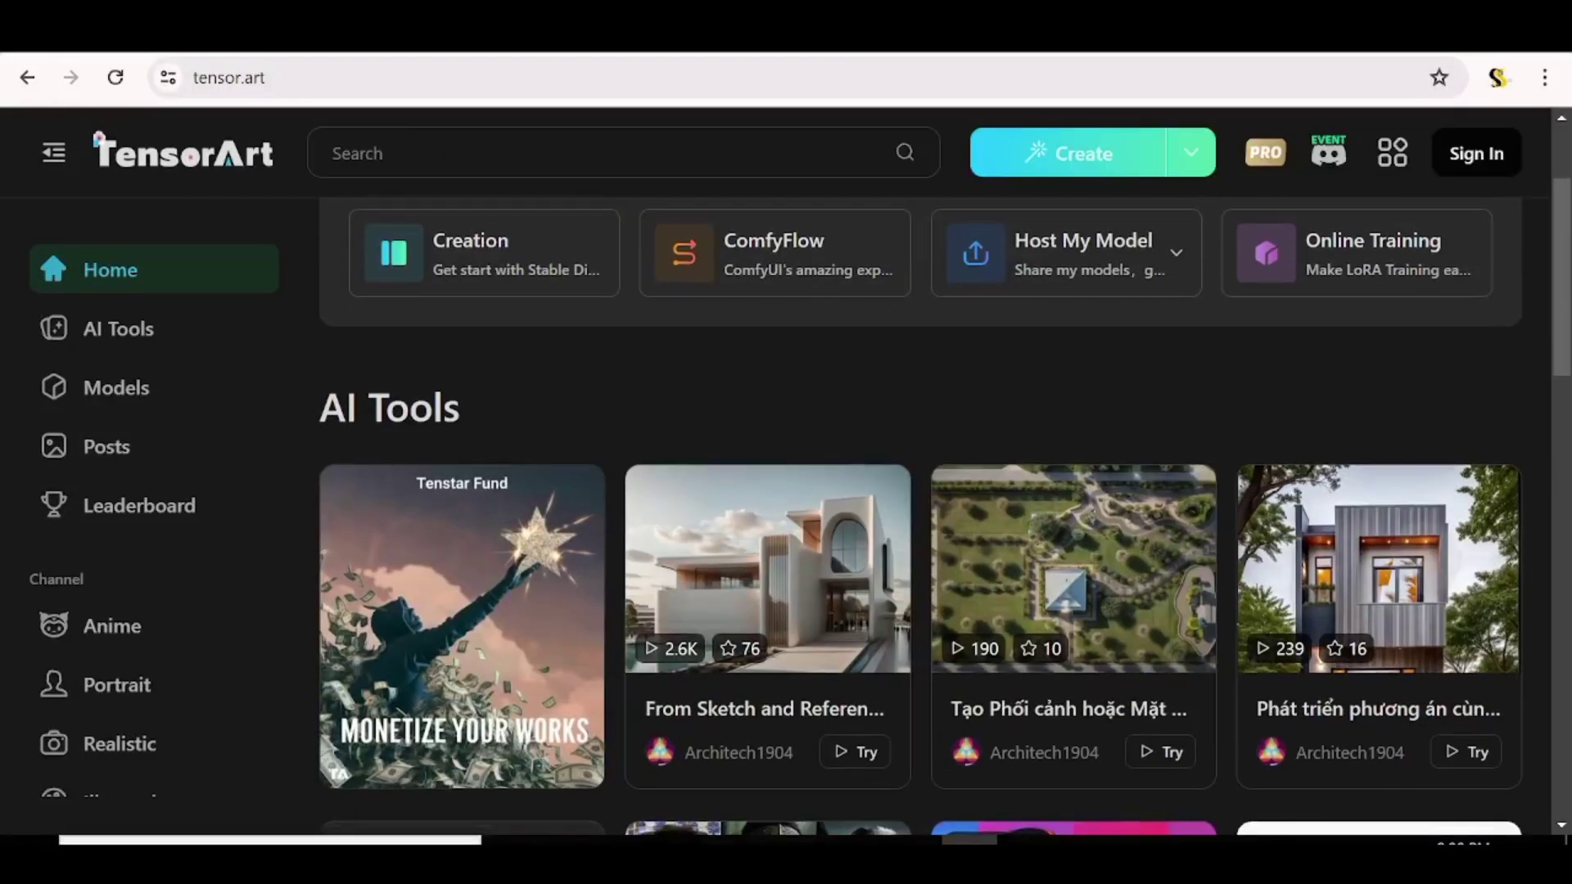
{"action": "scroll", "coordinate": [1171, 545], "scroll_direction": "down", "scroll_amount": 5}
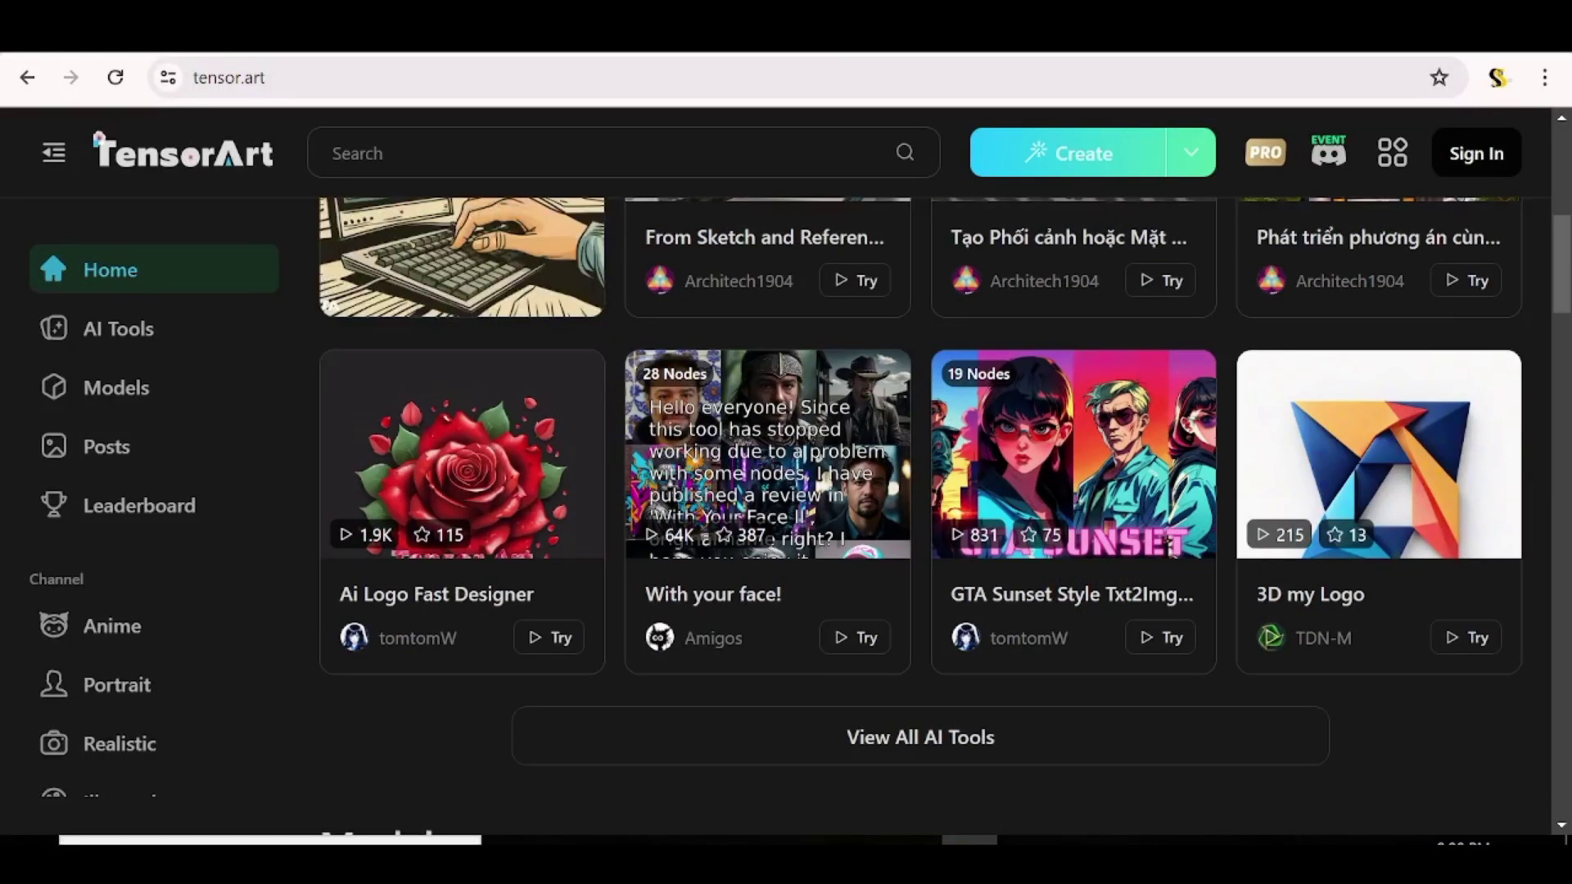
{"action": "scroll", "coordinate": [920, 516], "scroll_direction": "up", "scroll_amount": 4}
{"action": "scroll", "coordinate": [920, 515], "scroll_direction": "down", "scroll_amount": 1}
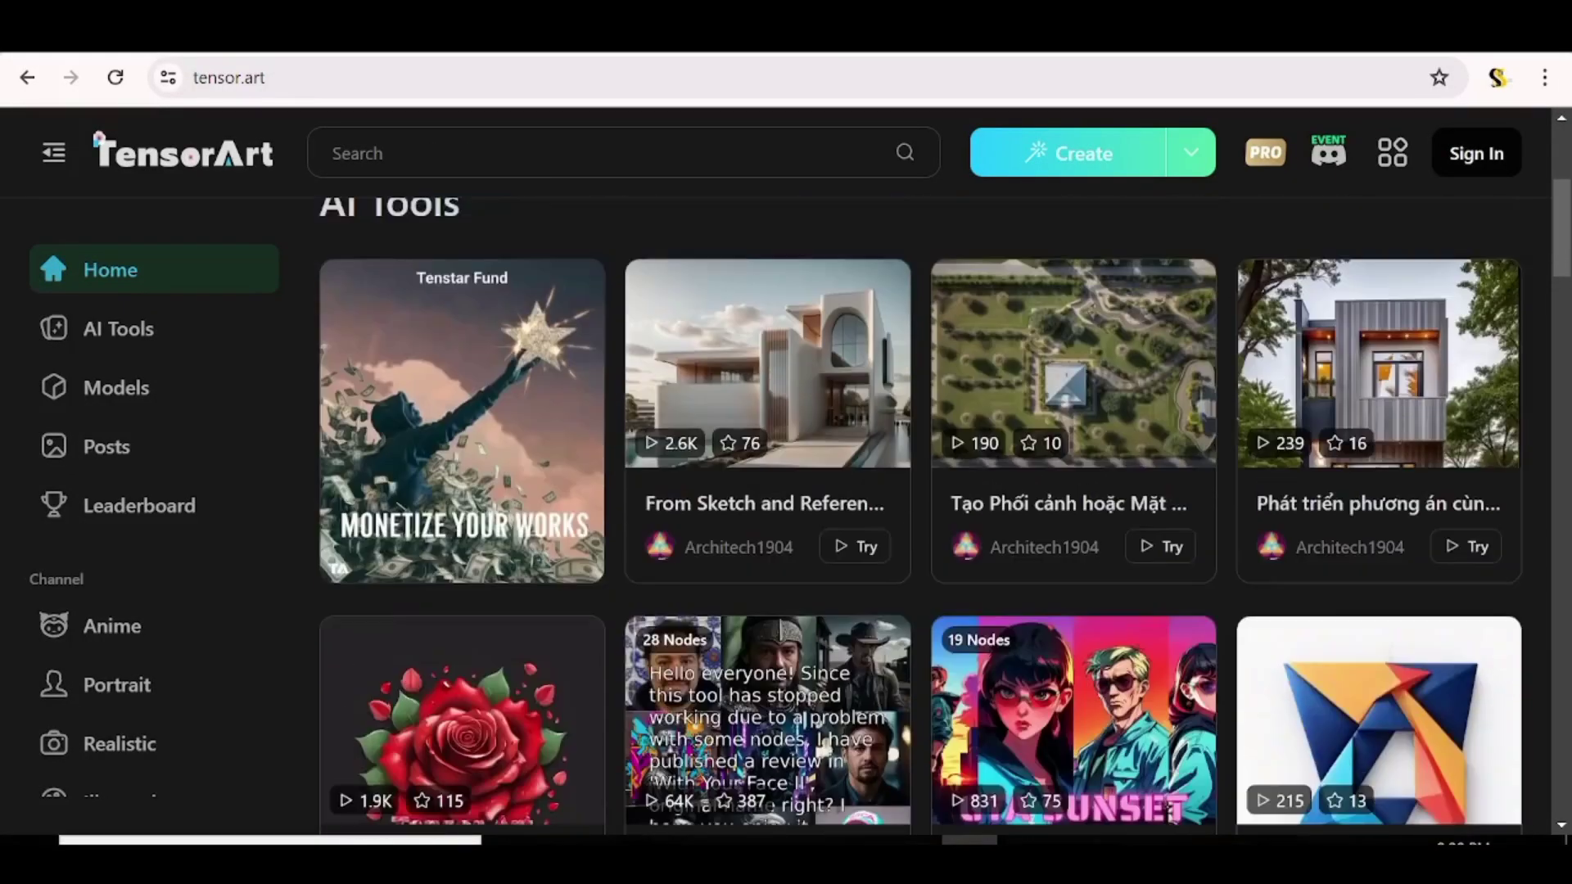
{"action": "scroll", "coordinate": [920, 515], "scroll_direction": "up", "scroll_amount": 4}
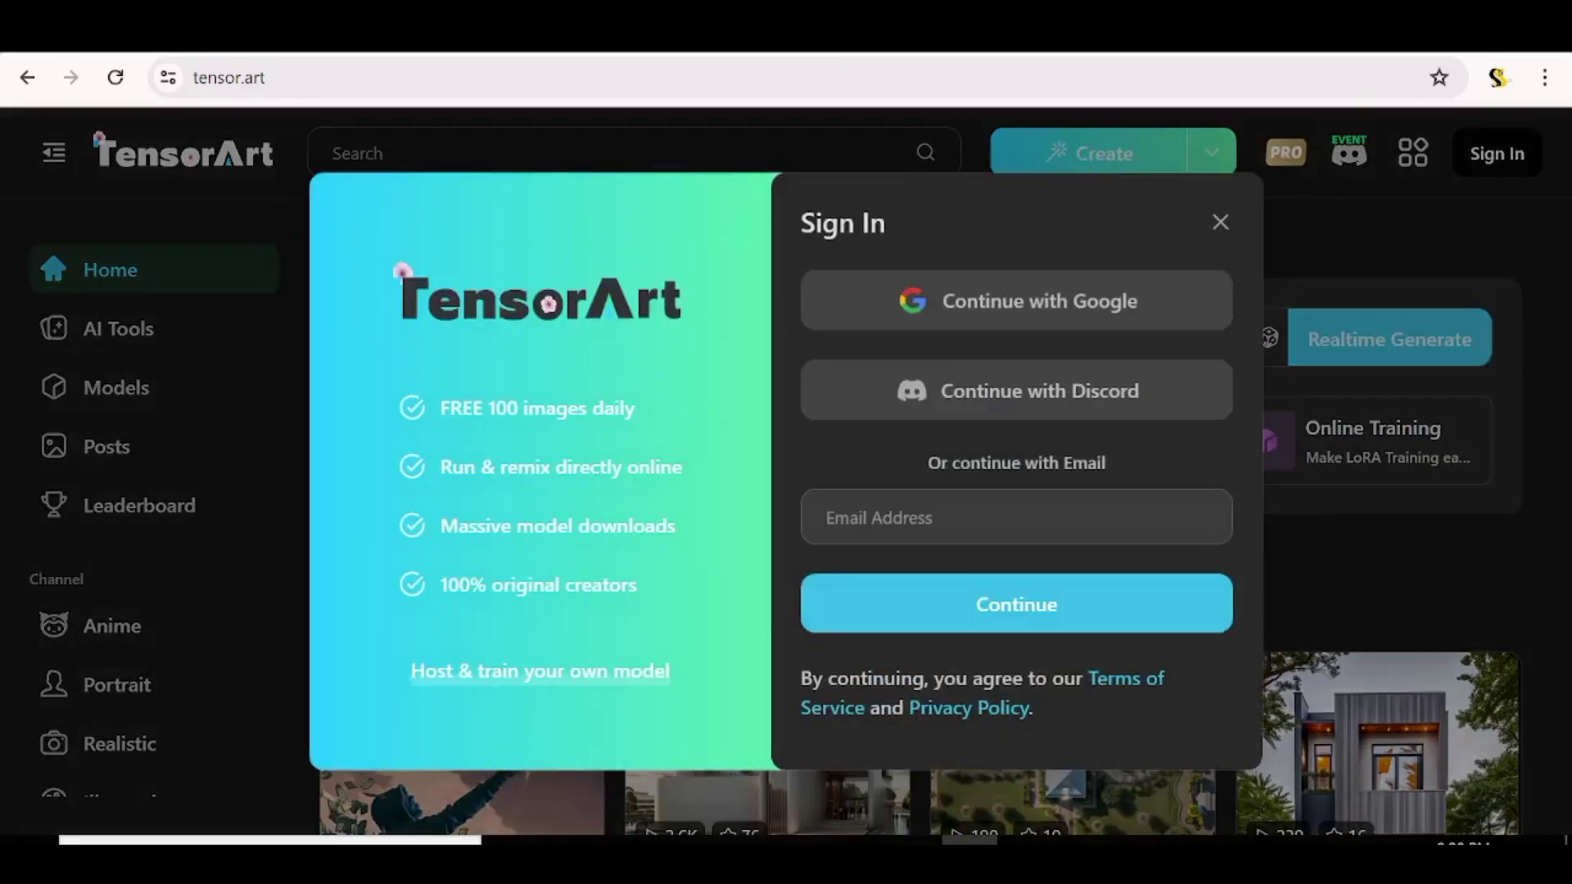
{"action": "left_click", "coordinate": [1119, 317]}
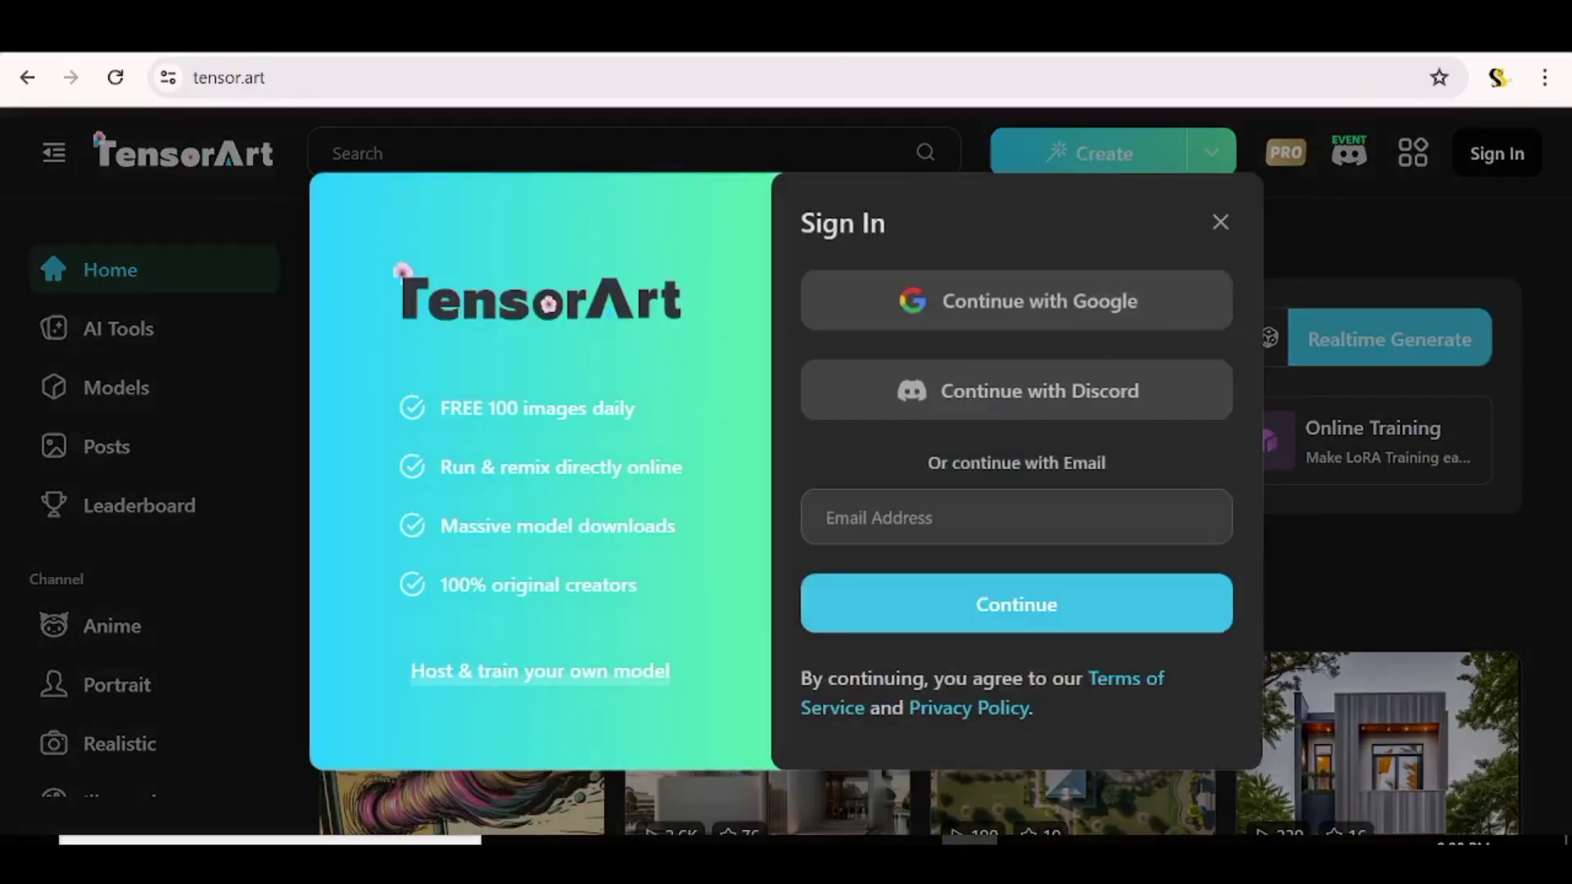
{"action": "left_click", "coordinate": [1106, 312]}
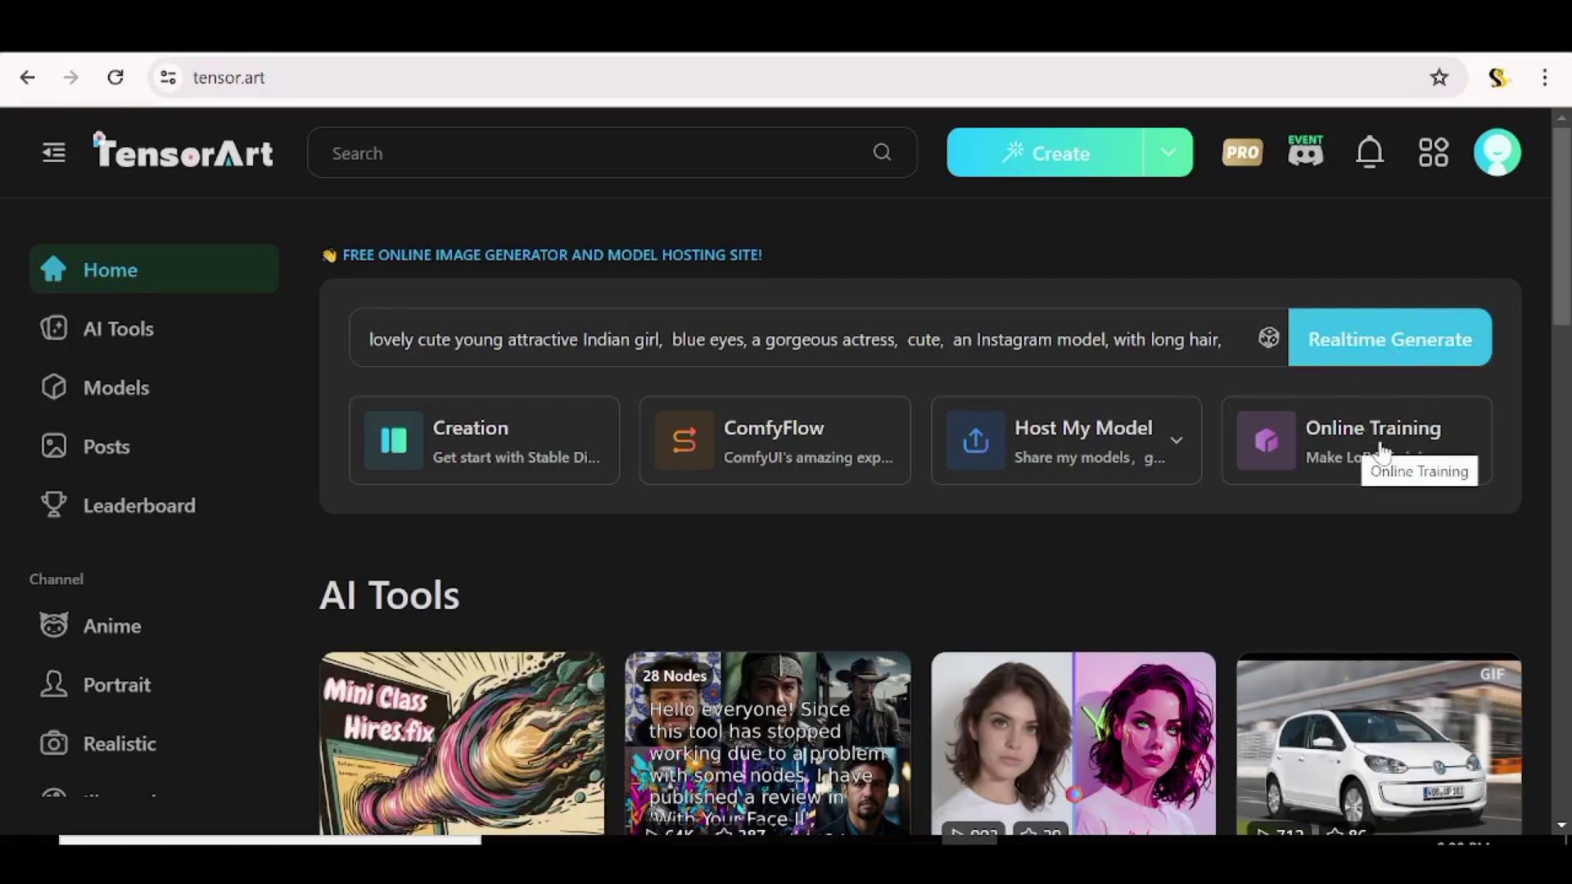
{"action": "left_click", "coordinate": [1077, 448]}
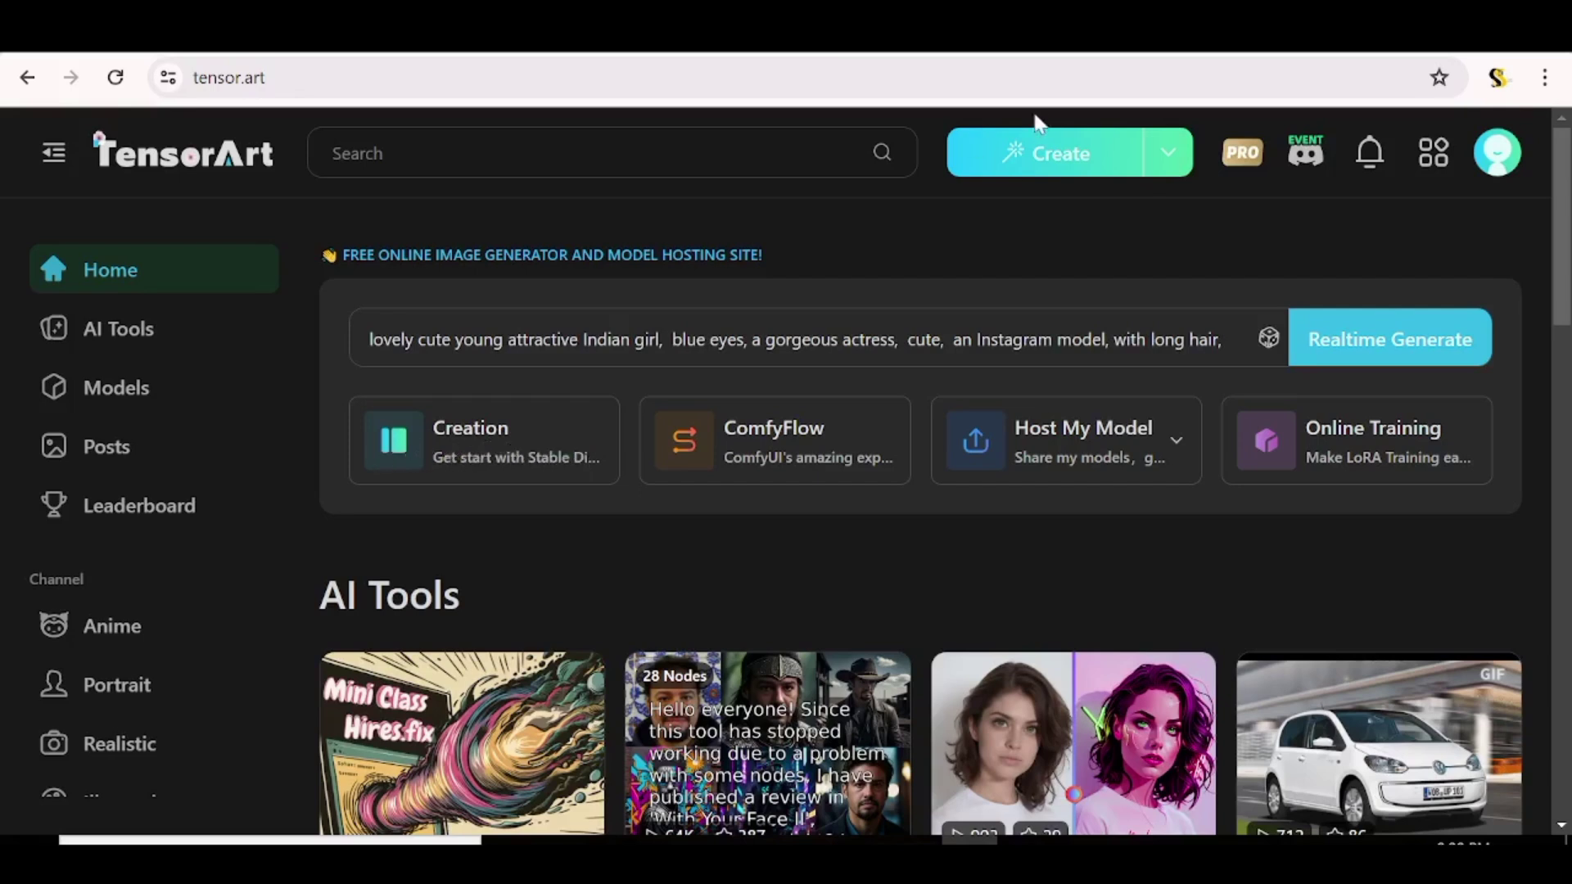
{"action": "mouse_move", "coordinate": [1053, 161]}
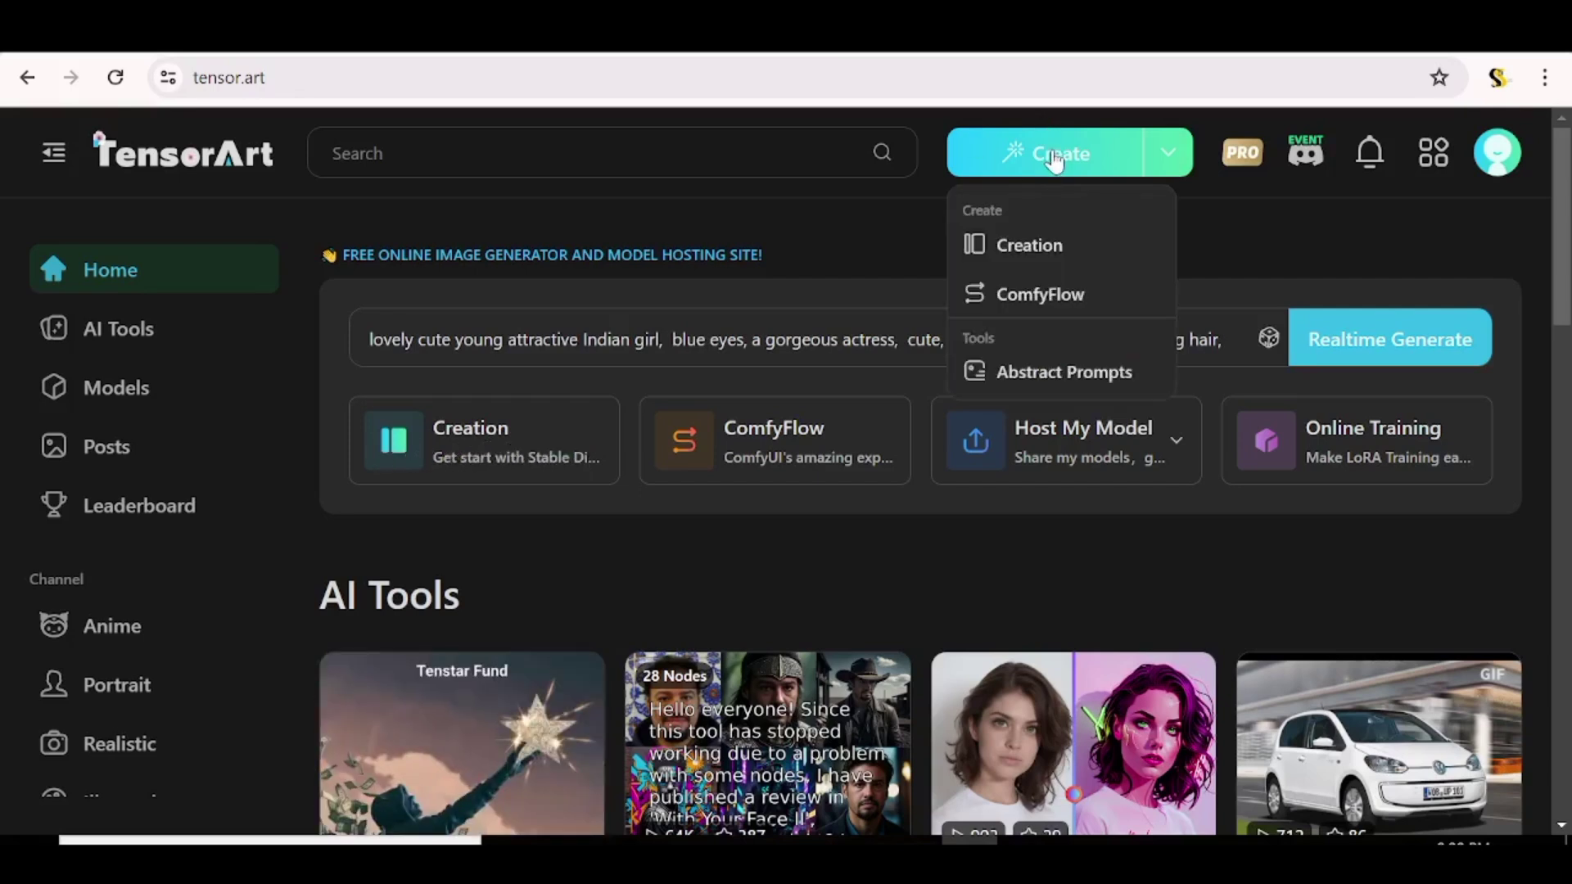
- Open Create > Creation and keep Stable Diffusion SDXL 1.0 base as the model
{"action": "left_click", "coordinate": [1020, 248]}
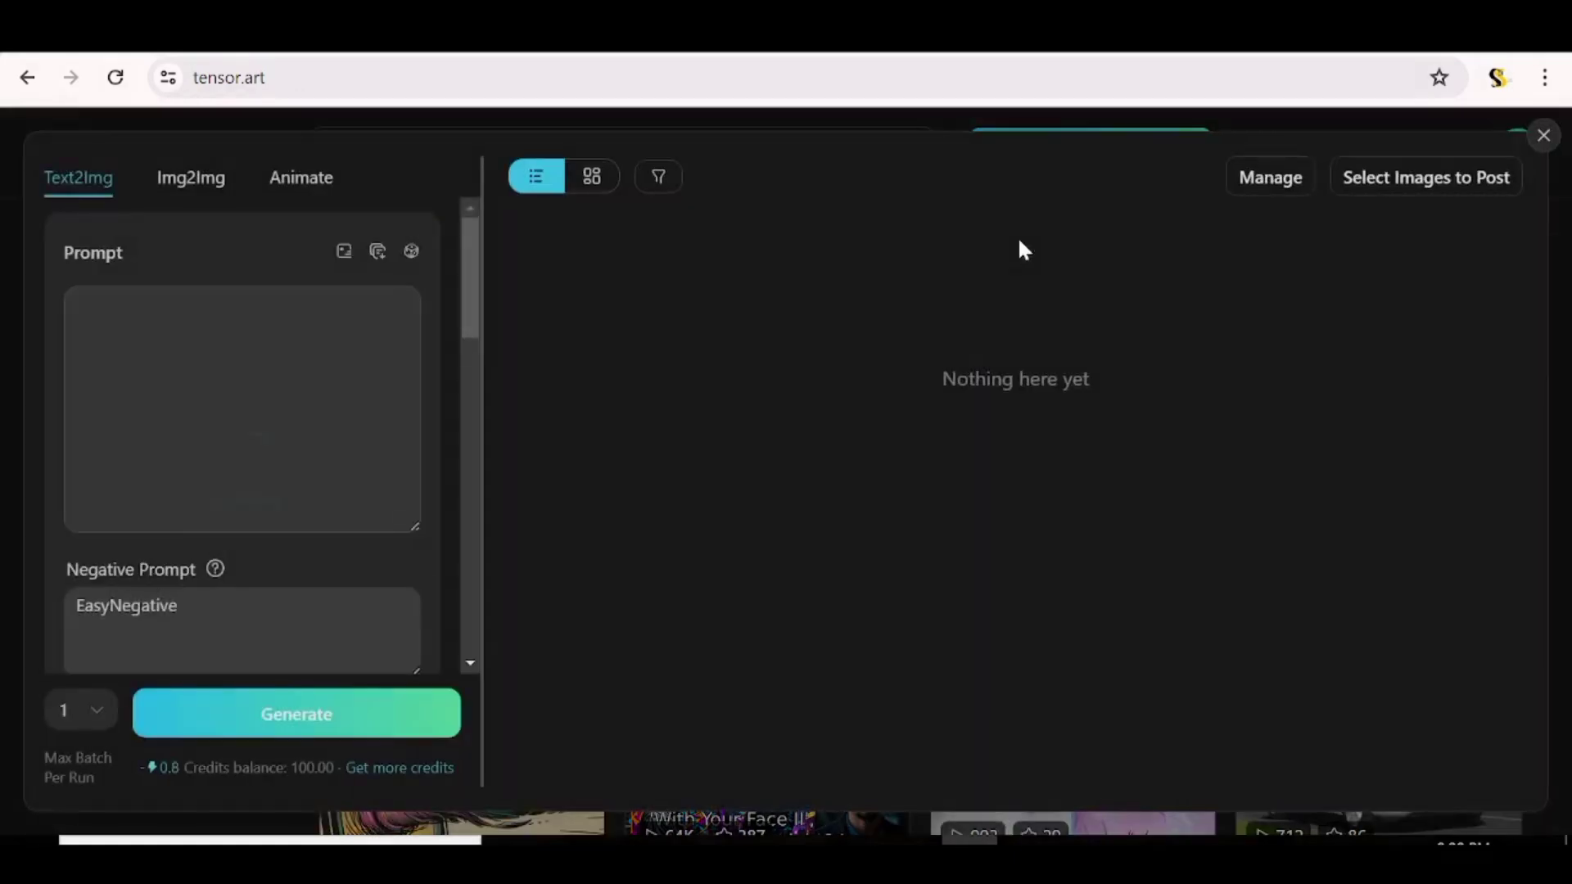
{"action": "left_click_drag", "start_coordinate": [468, 297], "coordinate": [466, 425]}
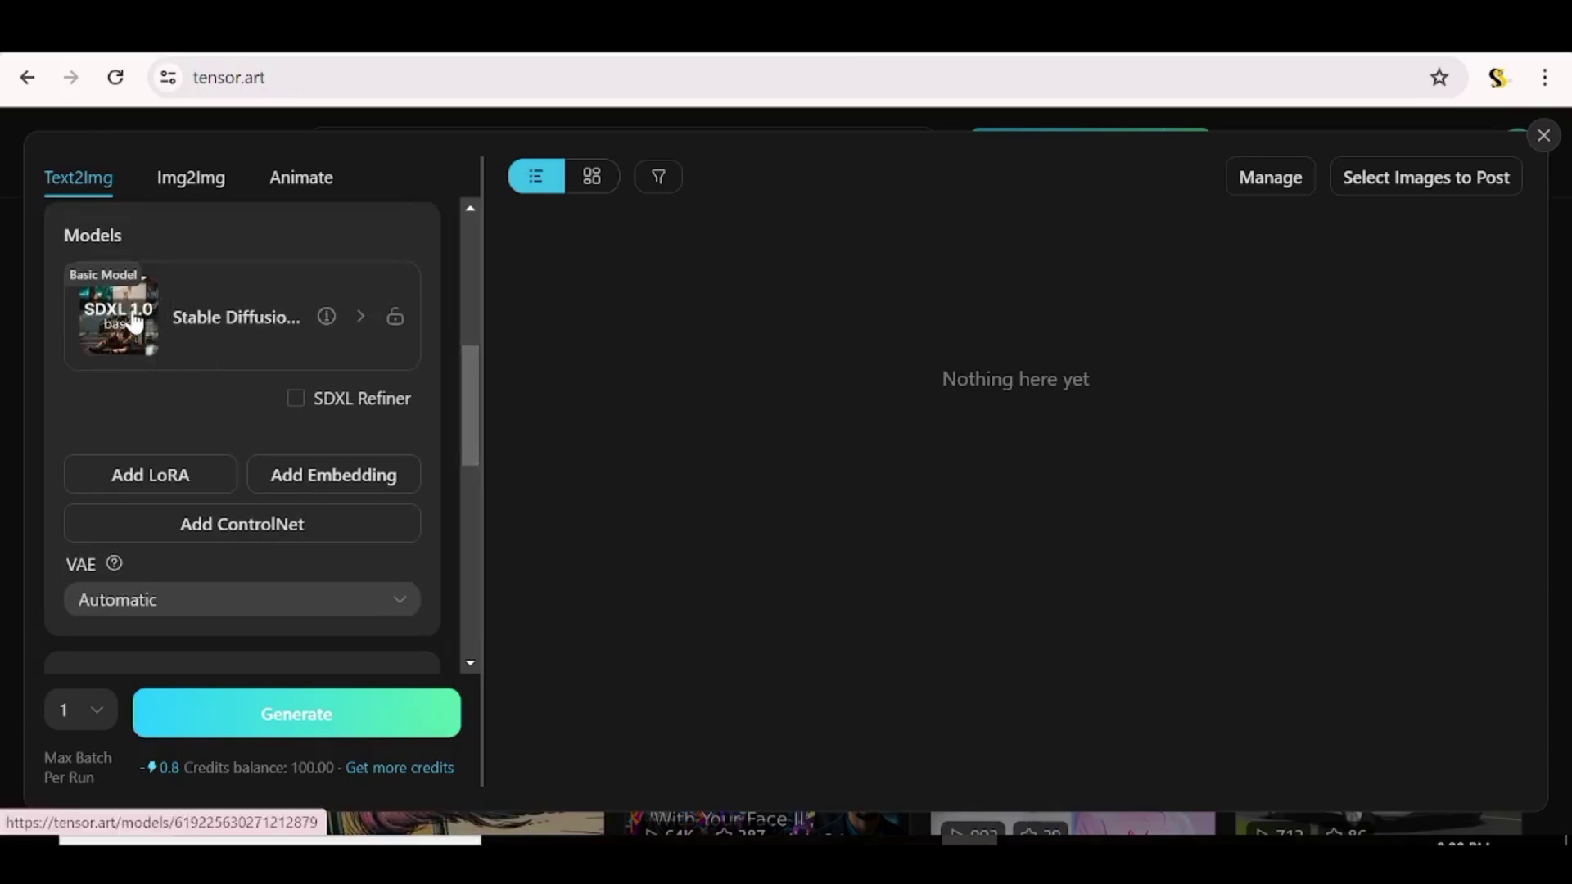
{"action": "left_click", "coordinate": [134, 324]}
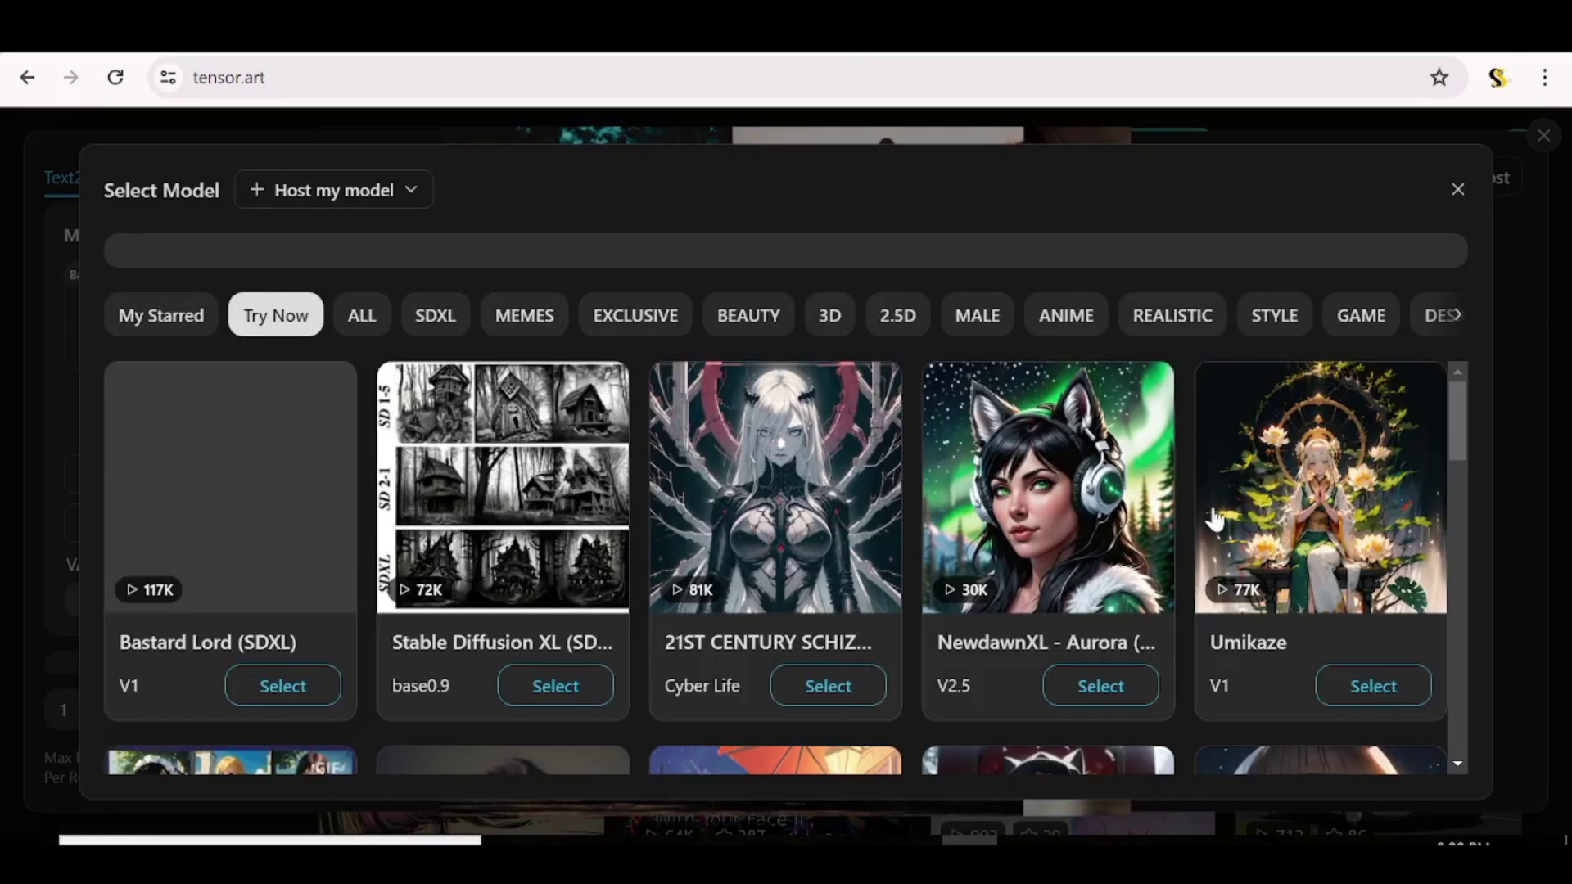
{"action": "left_click", "coordinate": [1458, 190]}
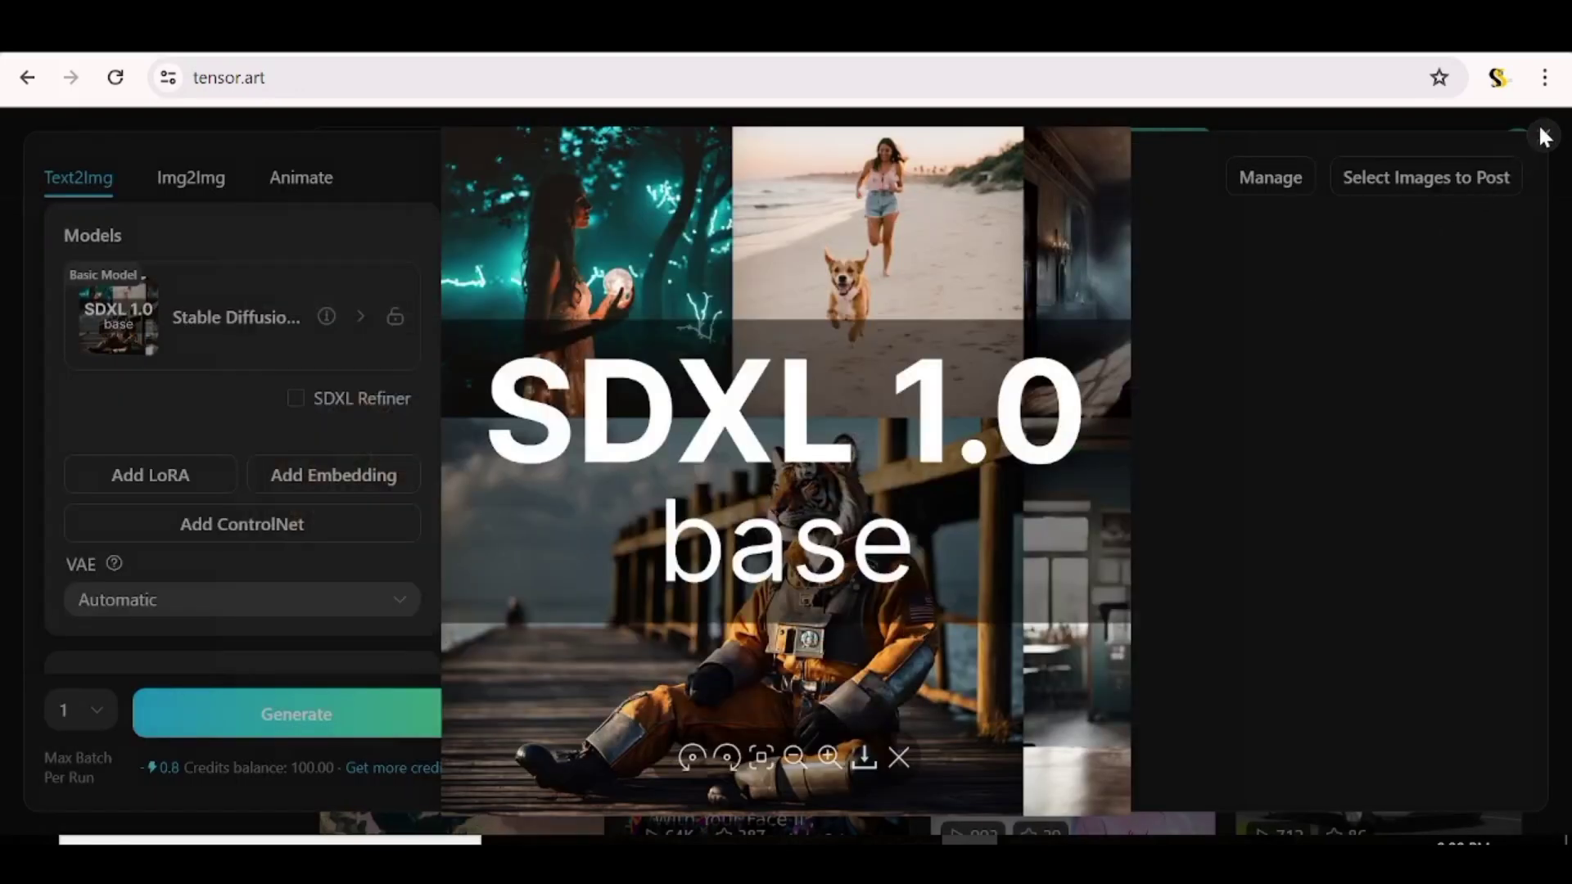
{"action": "left_click", "coordinate": [1216, 402]}
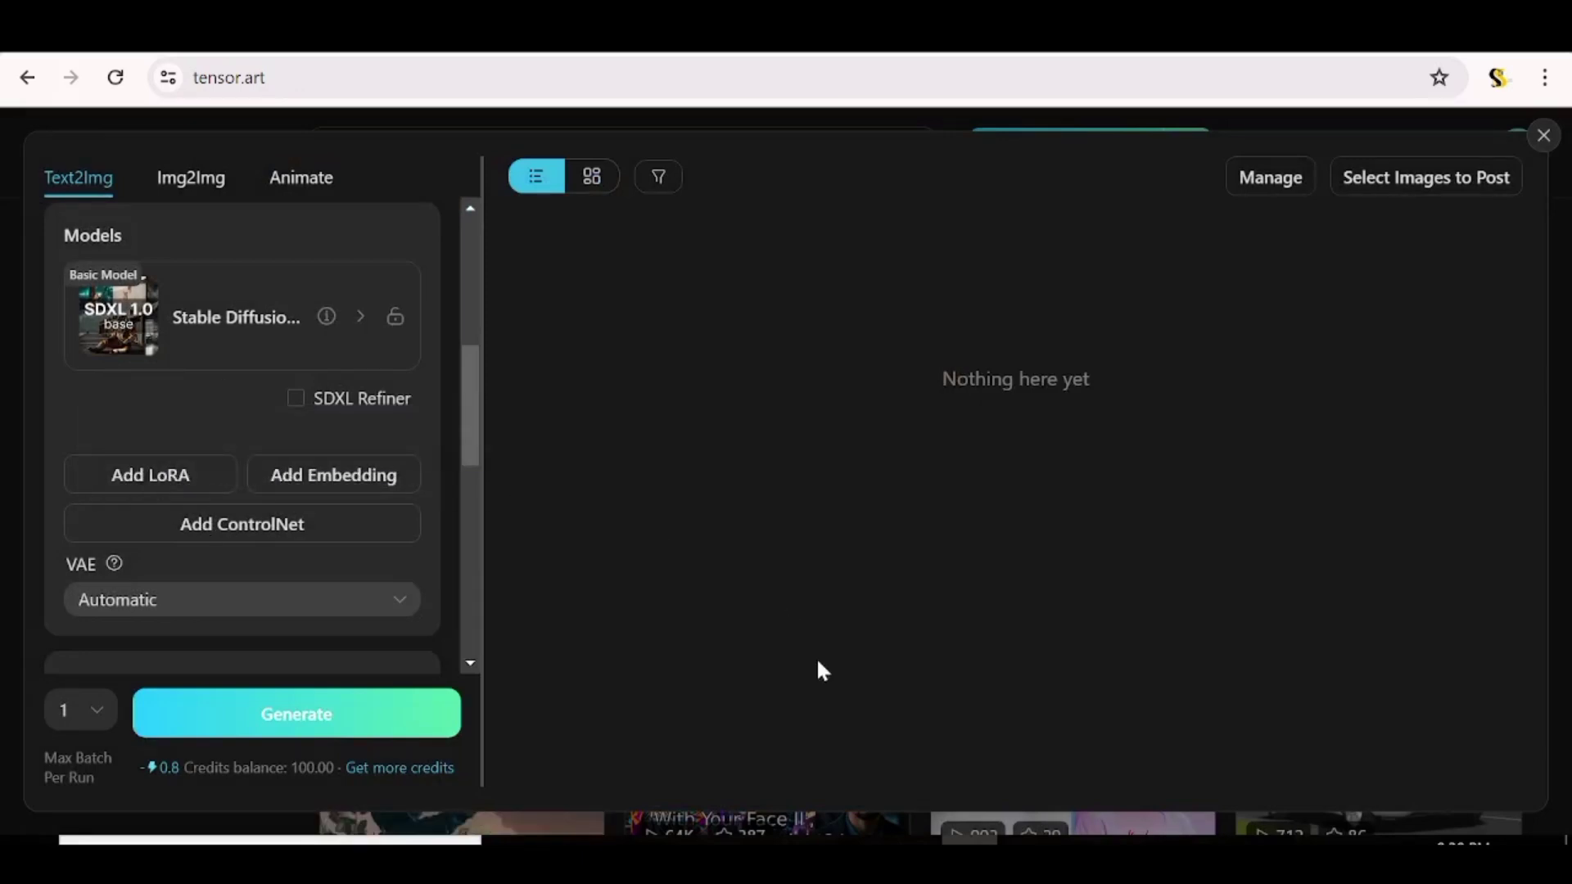
- Try the preset aspect ratios, then switch to a custom aspect ratio
{"action": "scroll", "coordinate": [253, 495], "scroll_direction": "down", "scroll_amount": 4}
{"action": "left_click", "coordinate": [200, 491]}
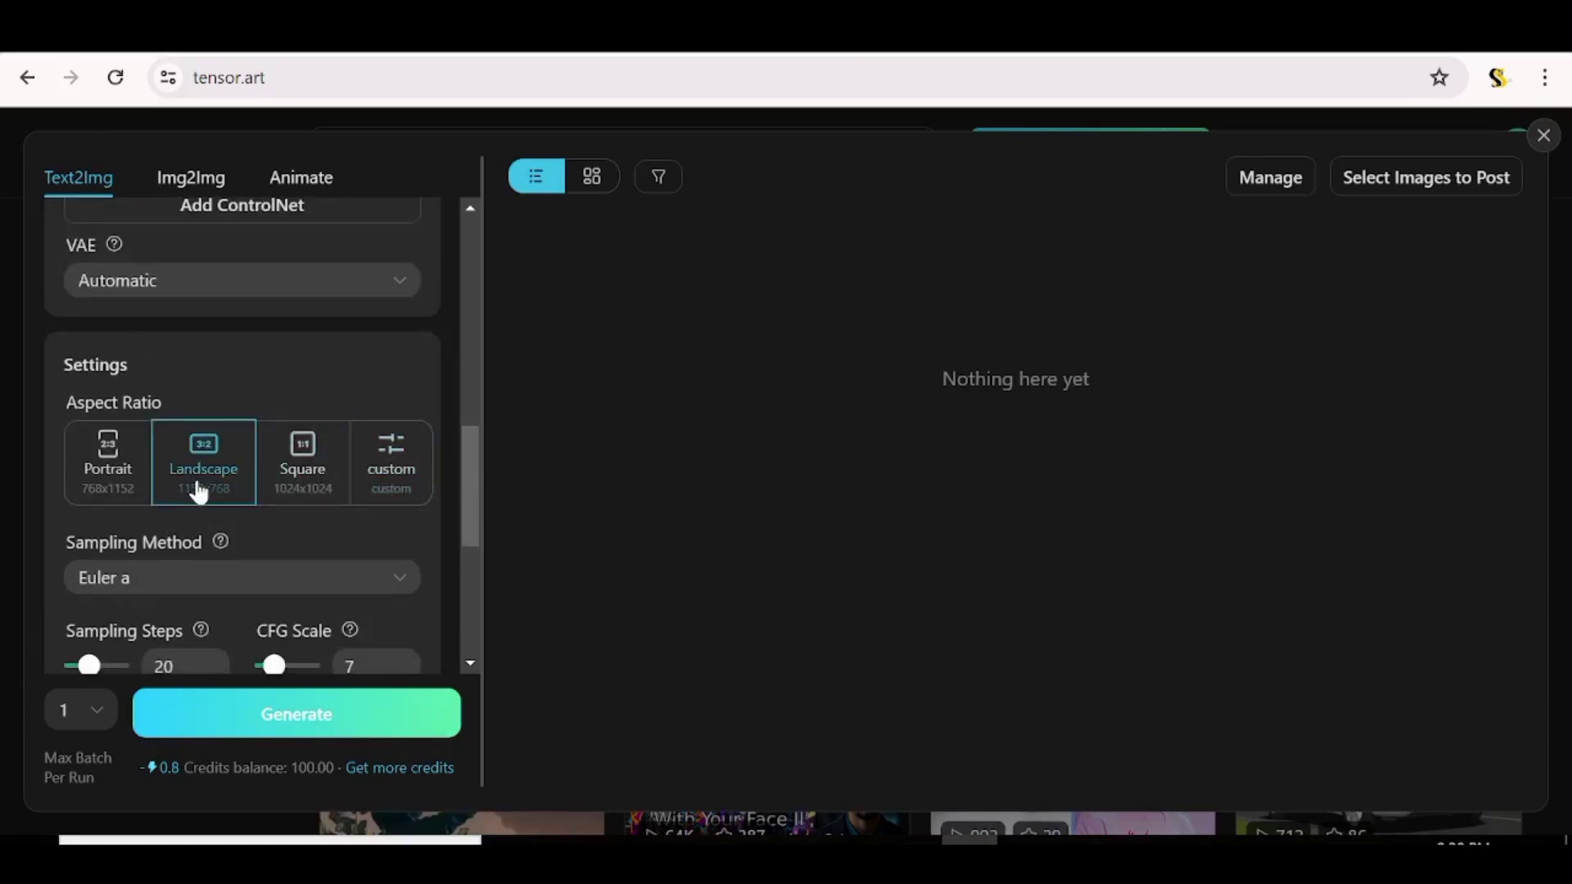
{"action": "left_click", "coordinate": [115, 498]}
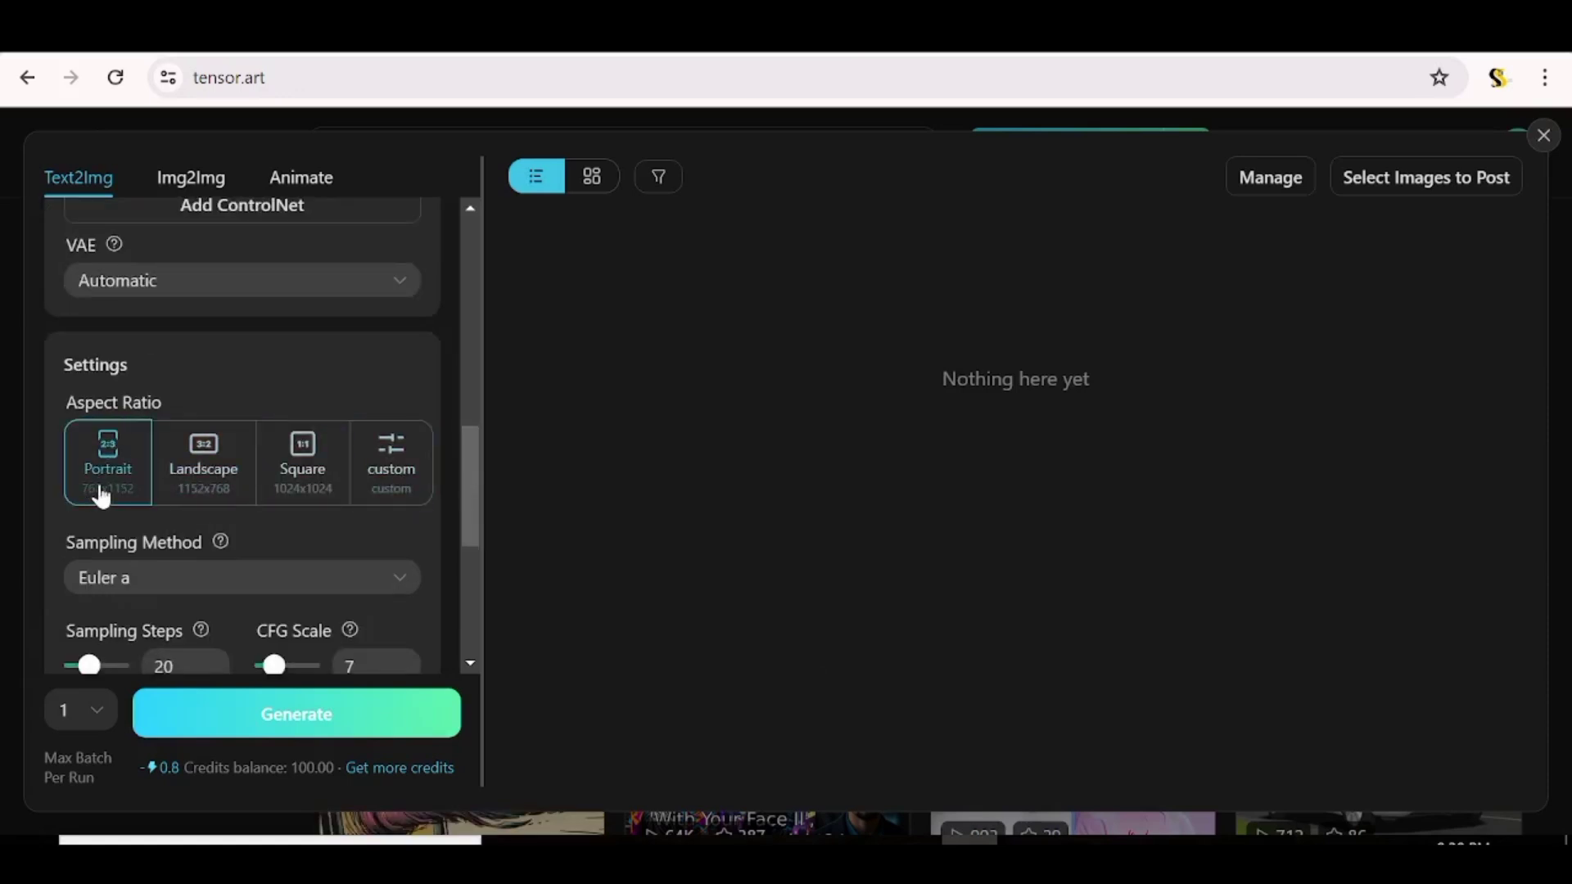
{"action": "left_click", "coordinate": [292, 501]}
{"action": "left_click", "coordinate": [143, 493]}
{"action": "left_click", "coordinate": [335, 494]}
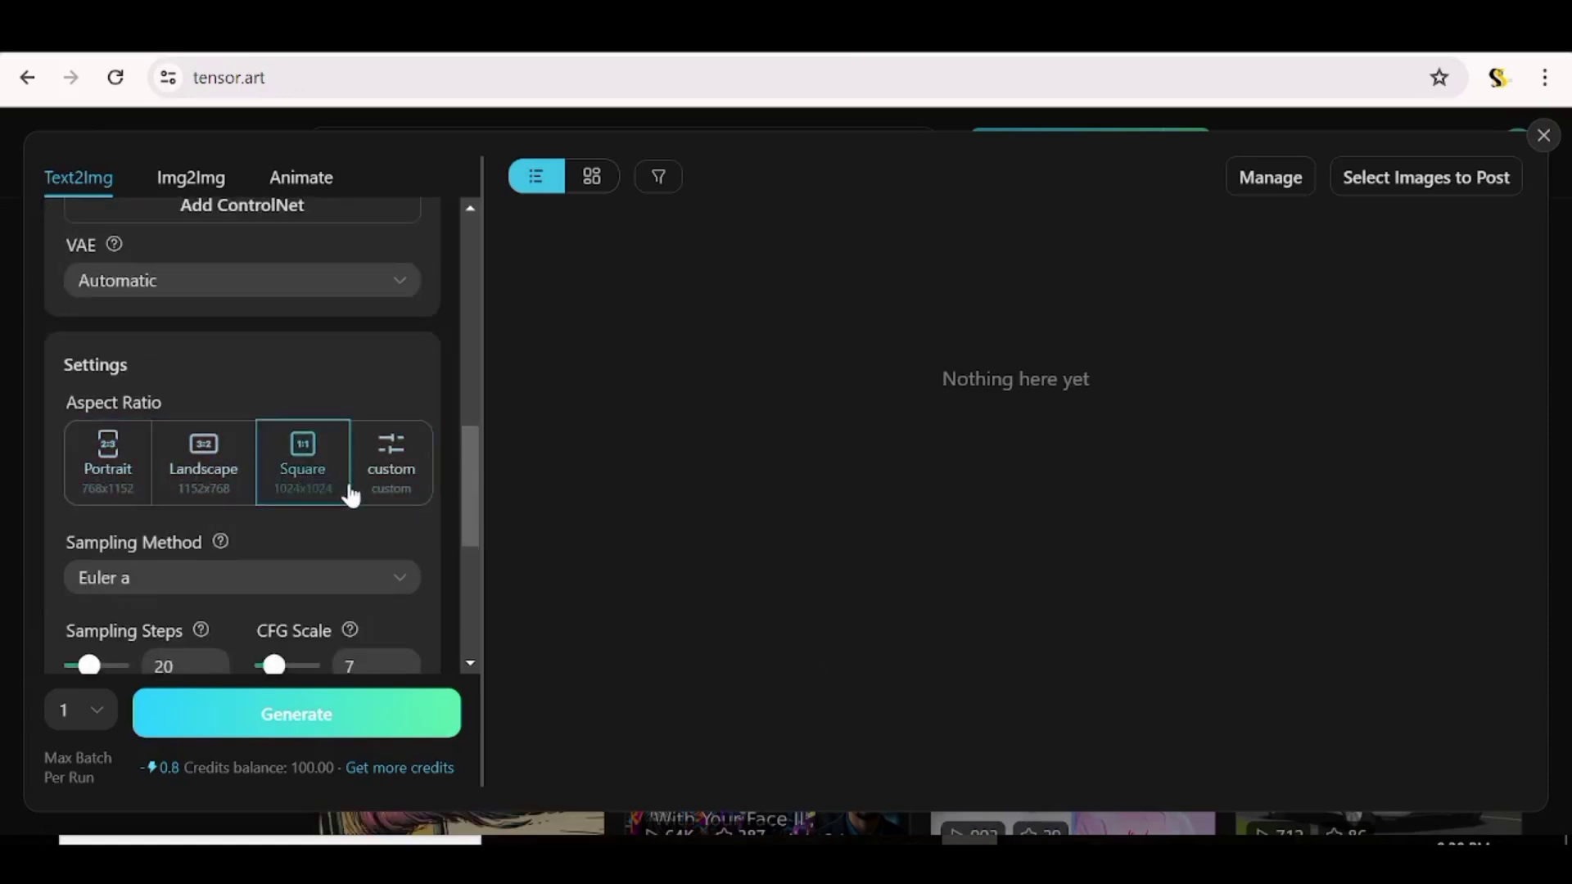
{"action": "left_click", "coordinate": [378, 476]}
{"action": "left_click", "coordinate": [389, 473]}
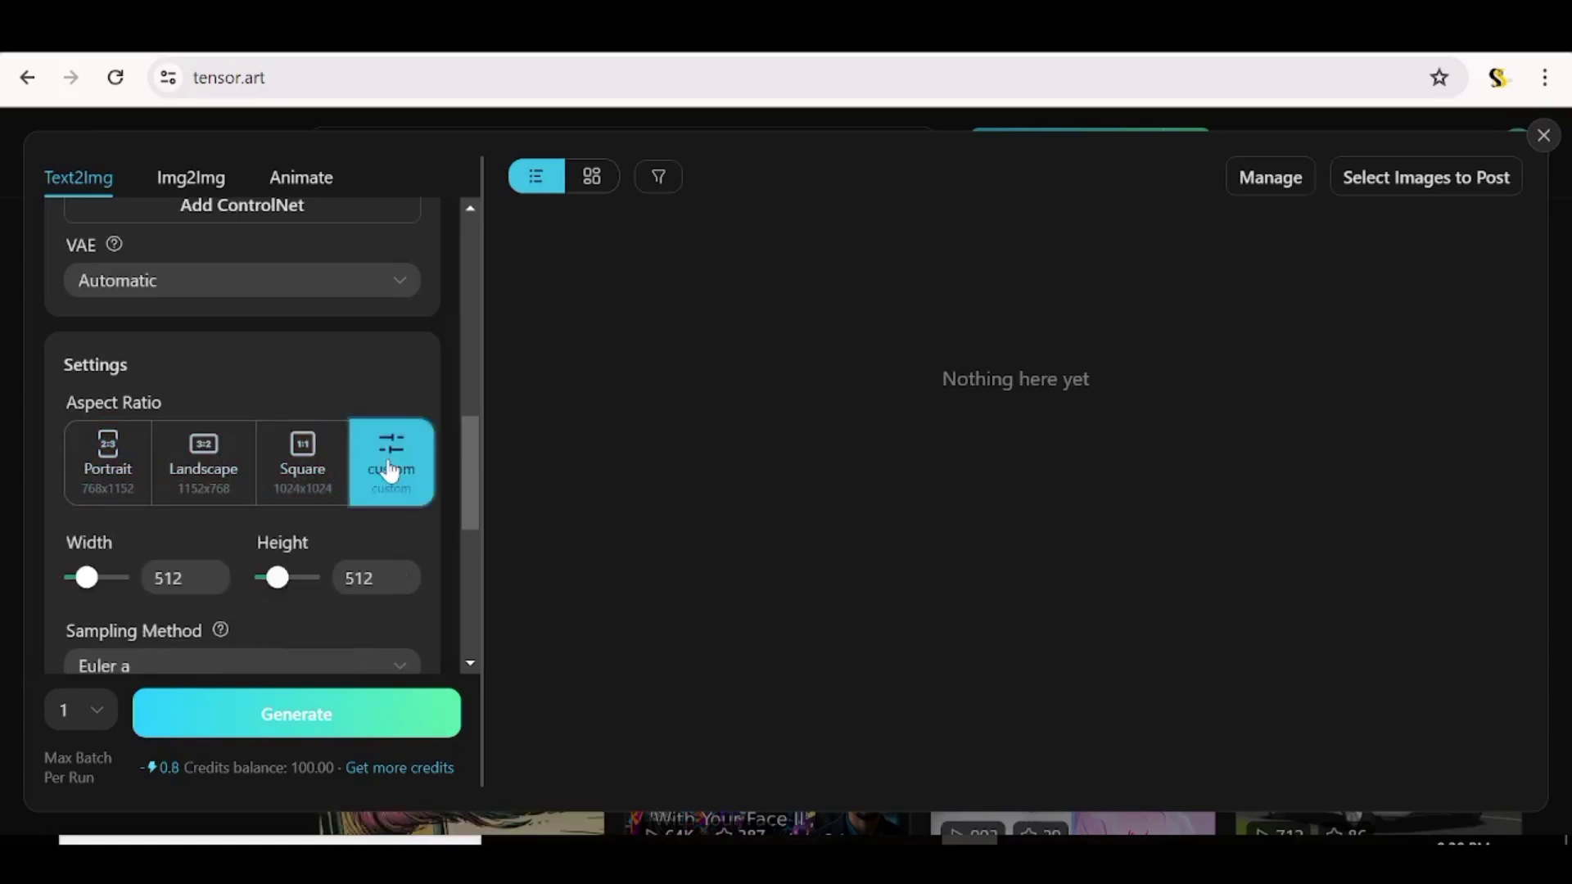
- Change the custom width and height from 512 to 768 each
{"action": "left_click", "coordinate": [184, 578]}
{"action": "key", "text": "BackSpace"}
{"action": "key", "text": "BackSpace"}
{"action": "key", "text": "BackSpace"}
{"action": "type", "text": "768"}
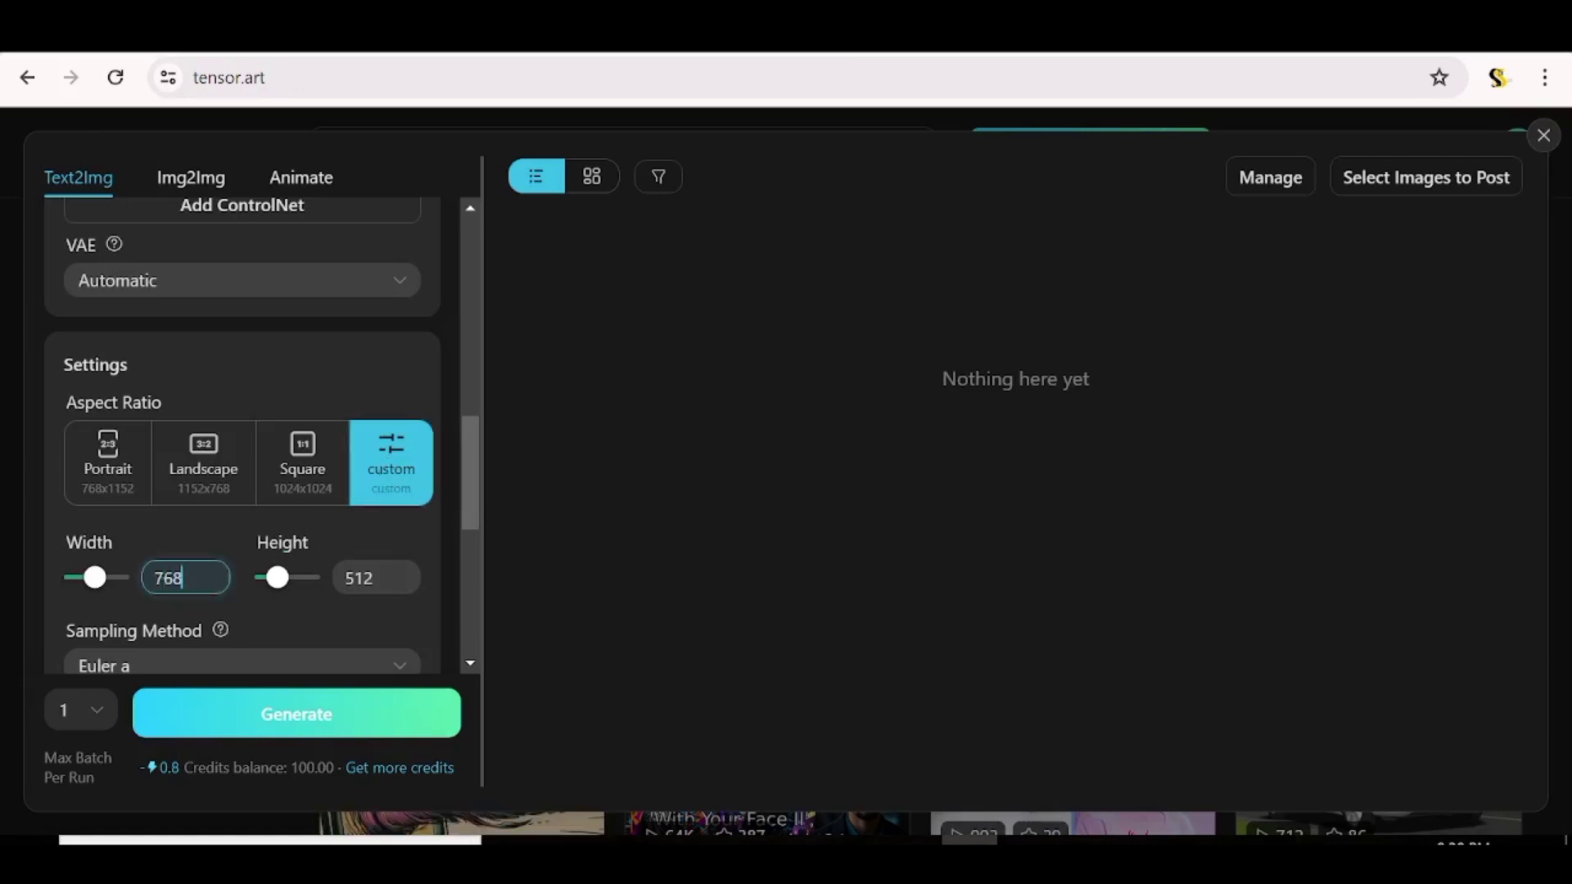
{"action": "left_click", "coordinate": [344, 578]}
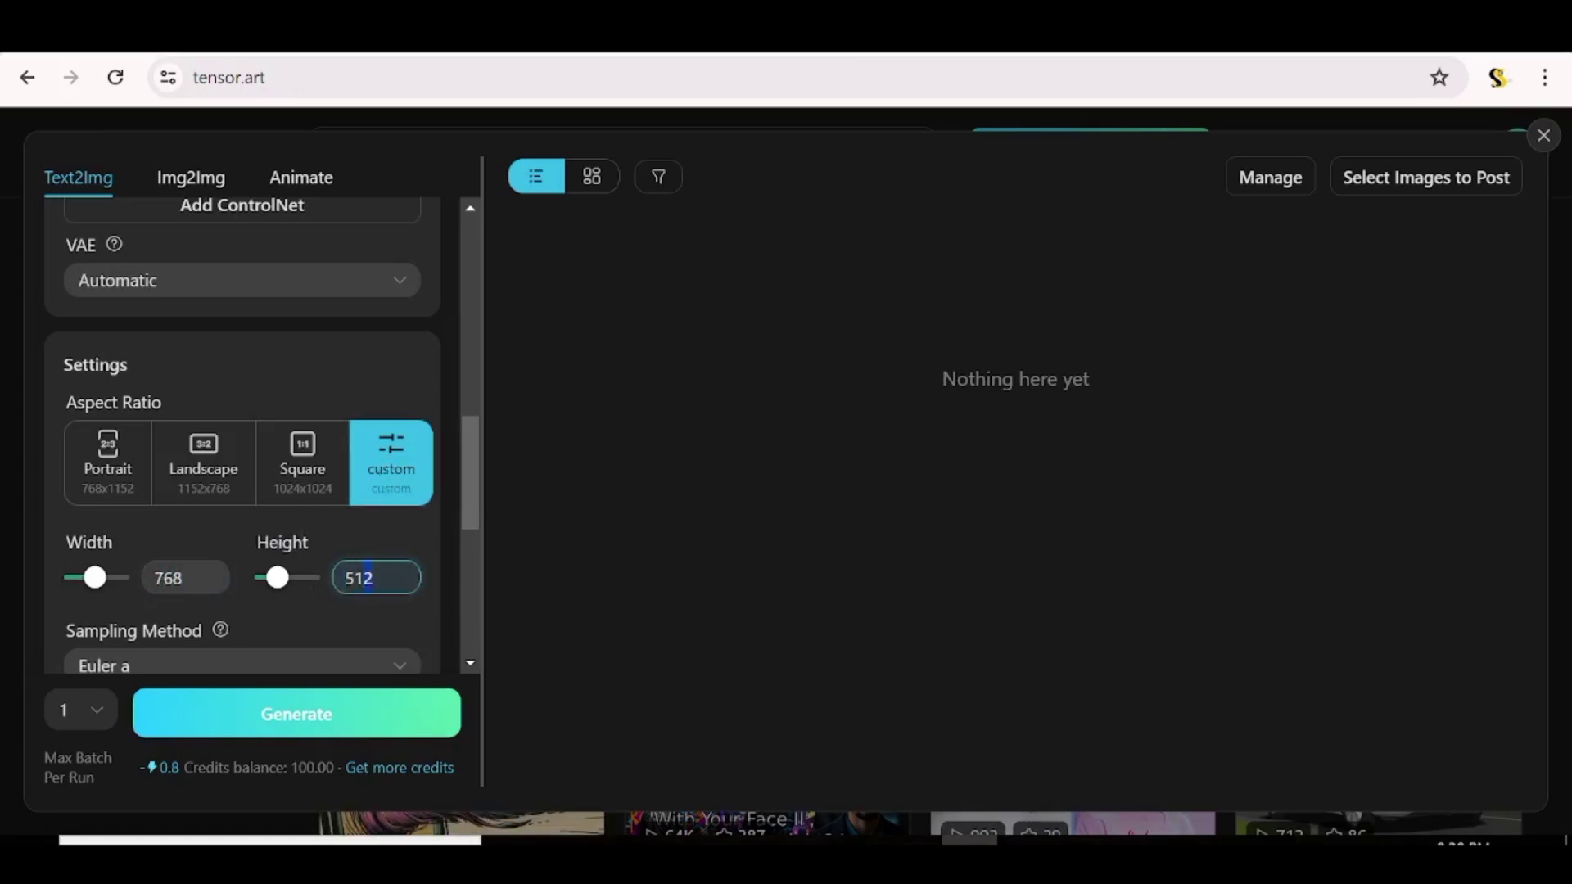
{"action": "key", "text": "BackSpace"}
{"action": "key", "text": "BackSpace"}
{"action": "key", "text": "BackSpace"}
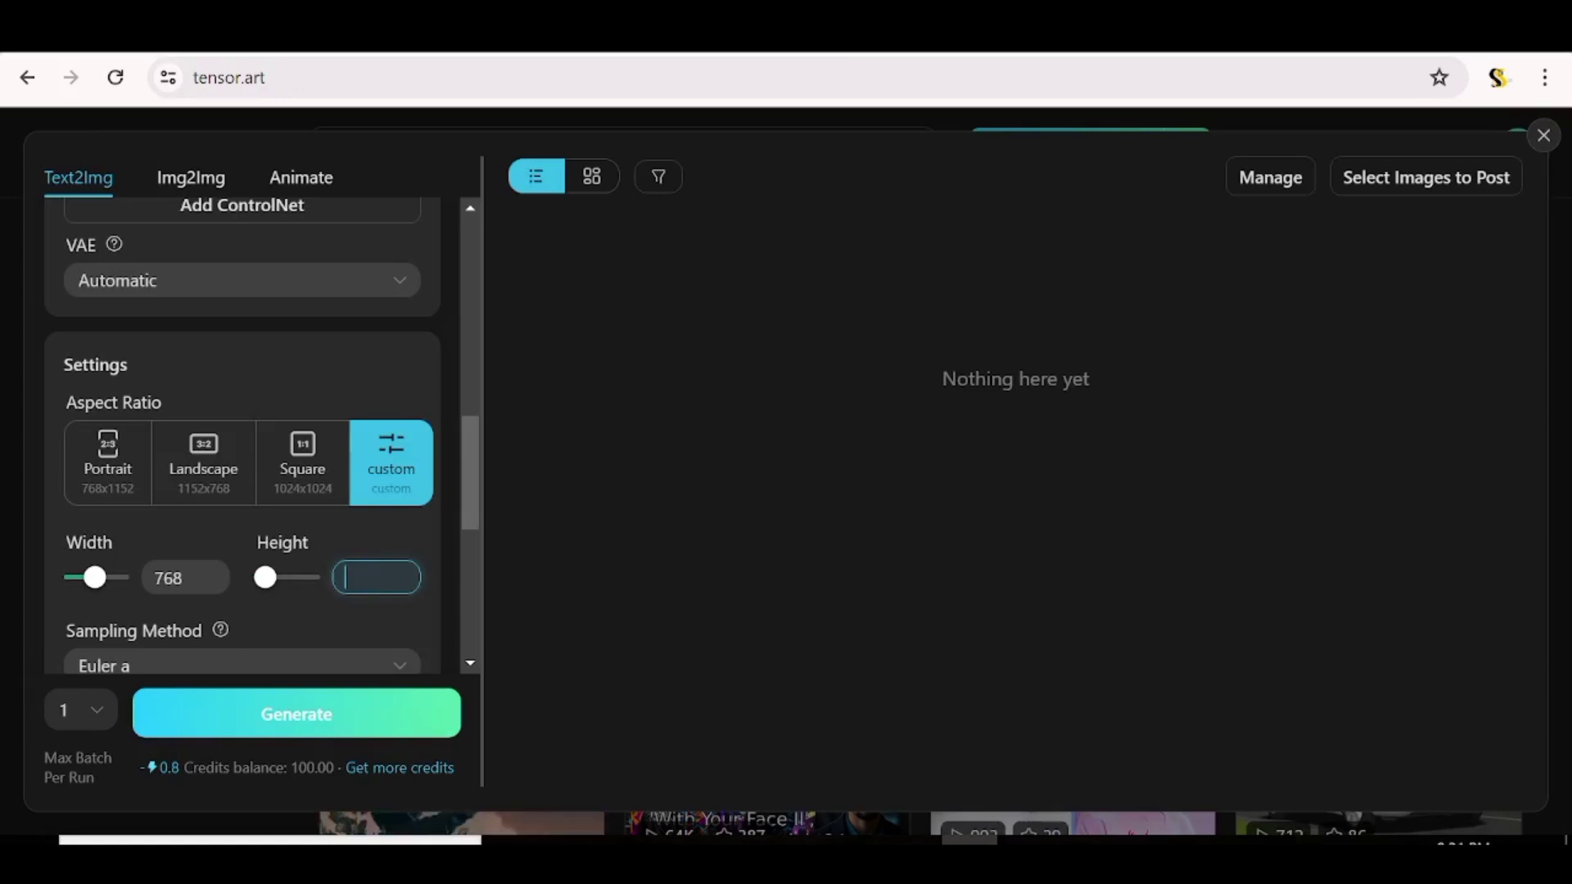
{"action": "type", "text": "768"}
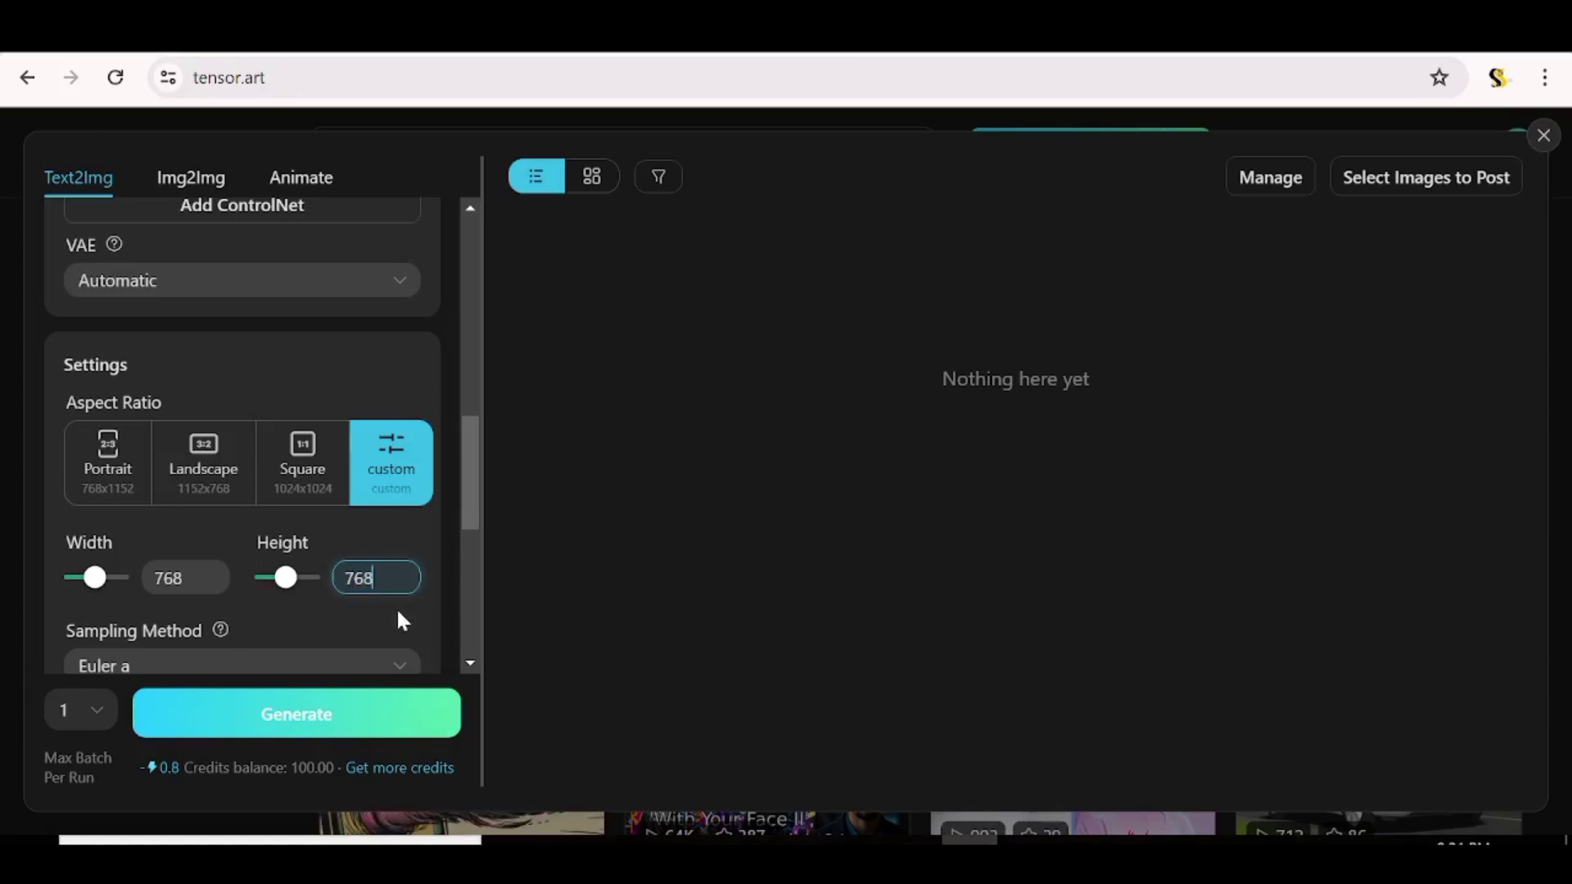
{"action": "left_click", "coordinate": [401, 629]}
- Set the batch size to 2 images per run
{"action": "scroll", "coordinate": [336, 404], "scroll_direction": "down", "scroll_amount": 5}
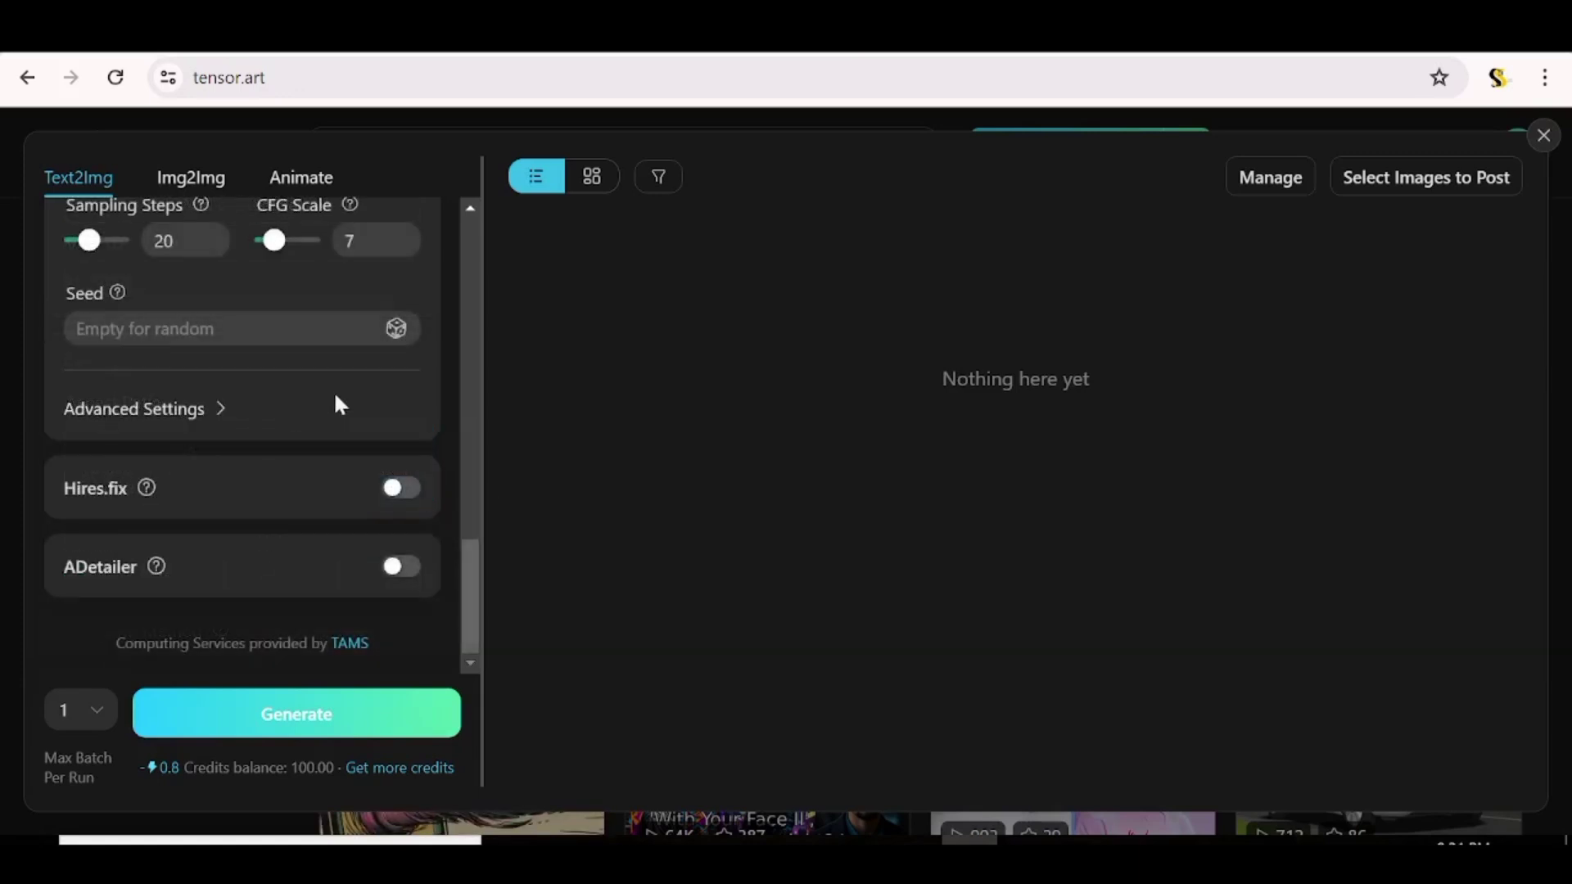
{"action": "left_click", "coordinate": [103, 712]}
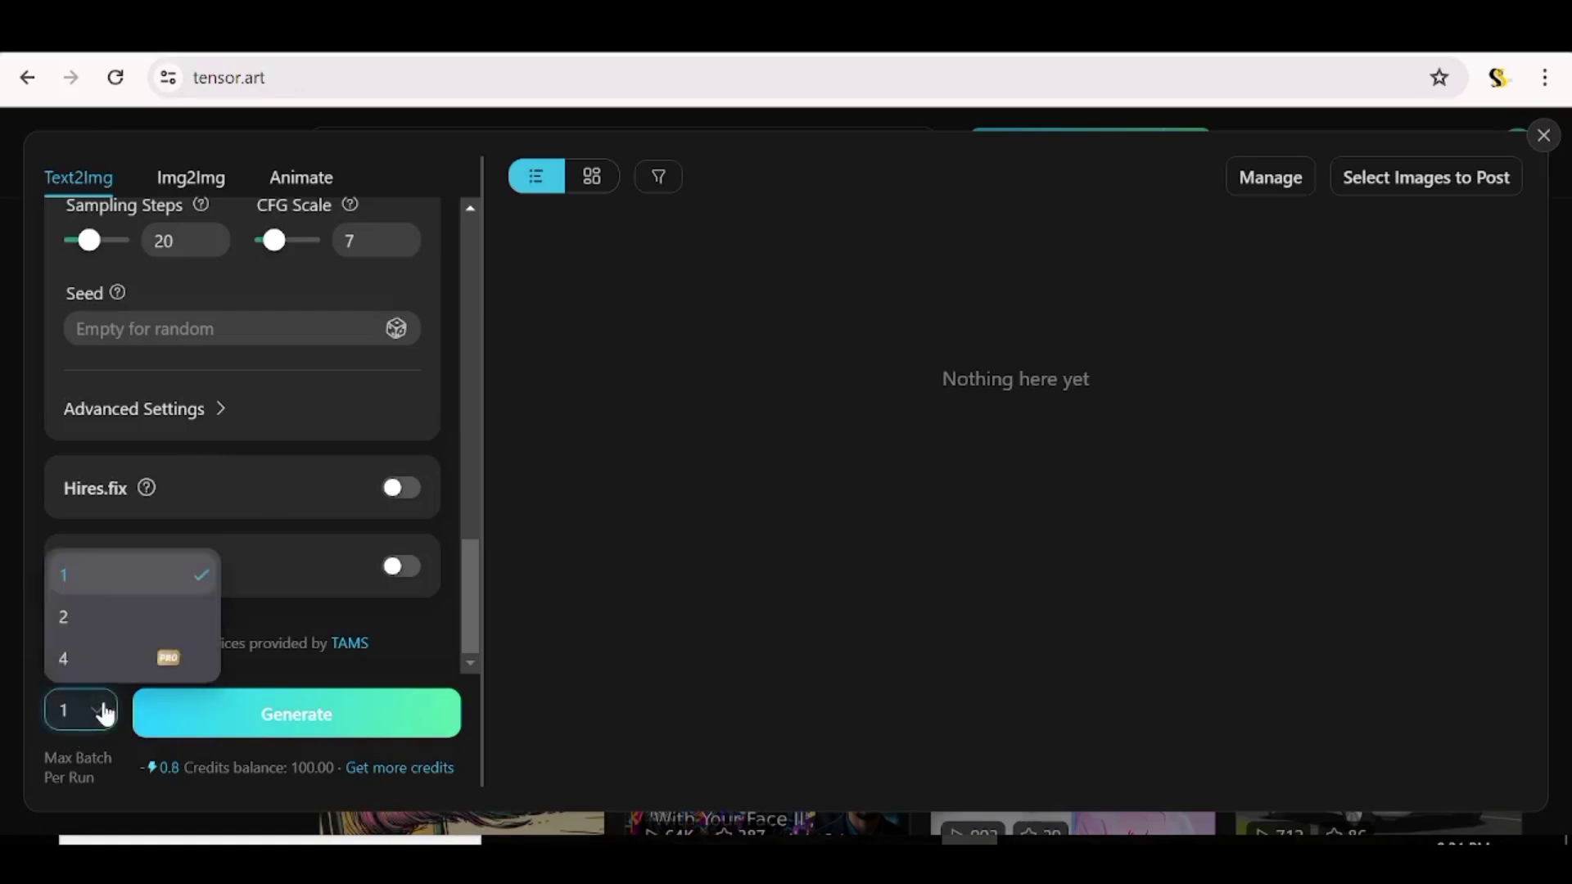
{"action": "left_click", "coordinate": [95, 631]}
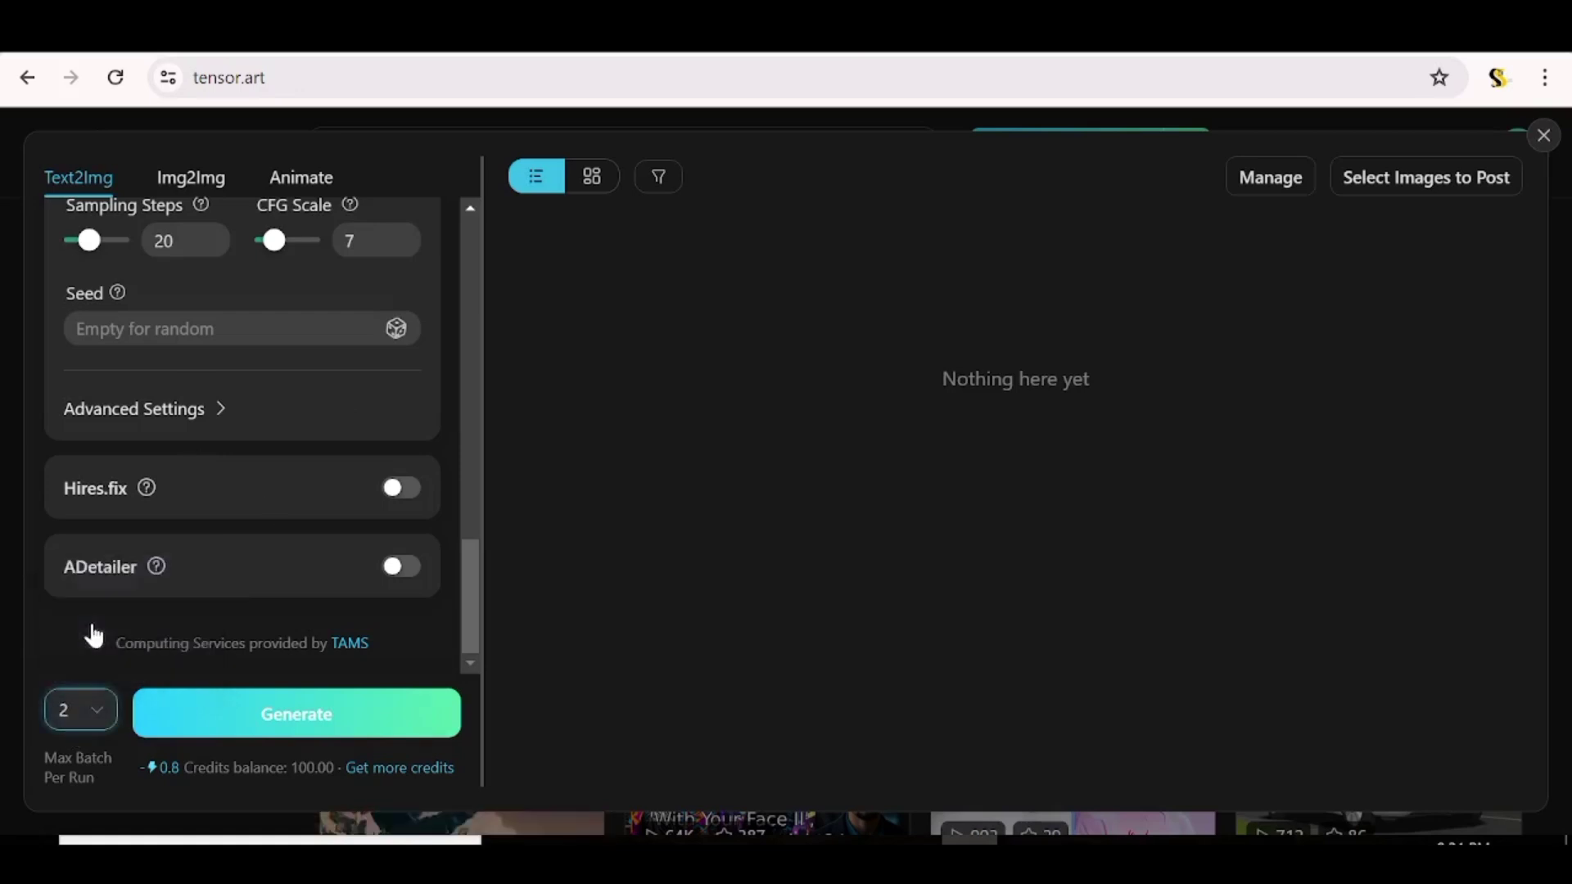
{"action": "left_click", "coordinate": [102, 724]}
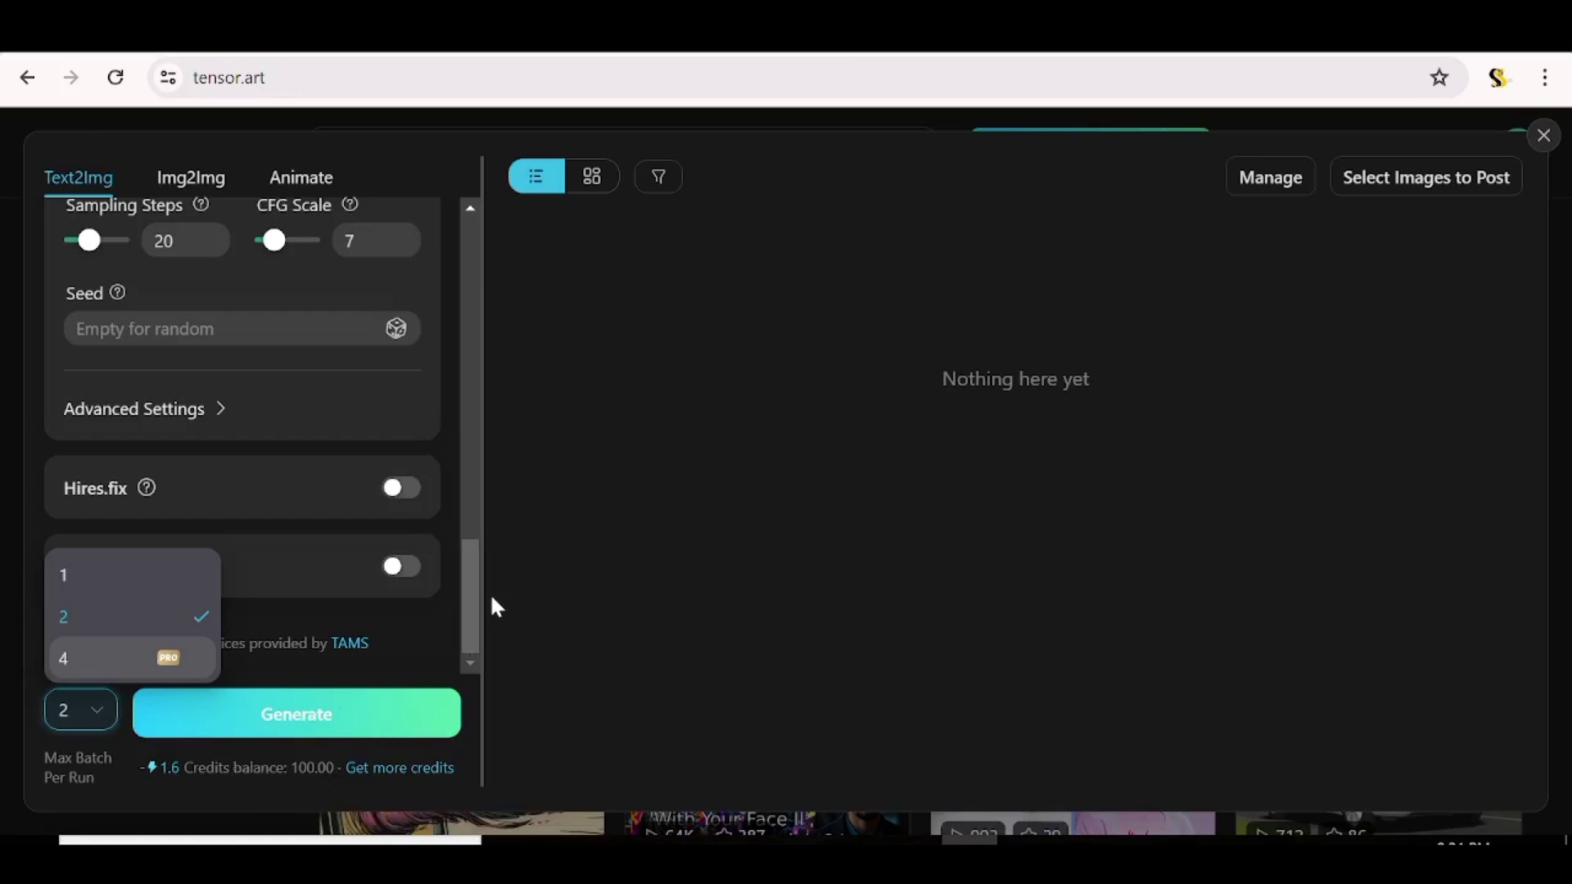
- Paste the prompt for a 25-year-old African American woman in a blue floral dress, ending it with 'street'
{"action": "left_click_drag", "start_coordinate": [471, 606], "coordinate": [470, 282]}
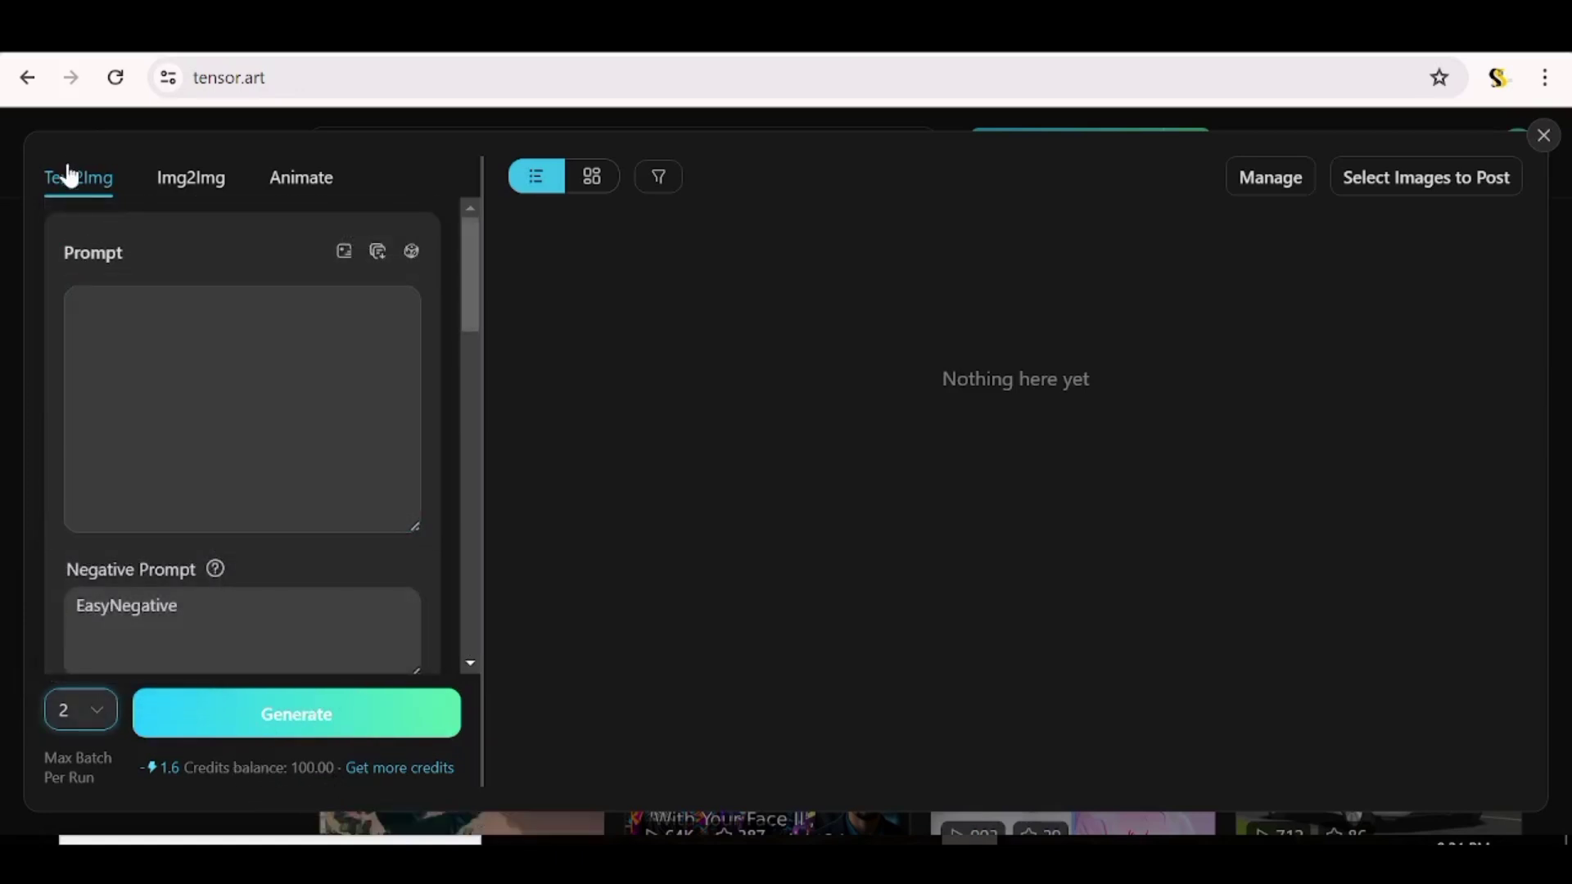
{"action": "left_click", "coordinate": [201, 319]}
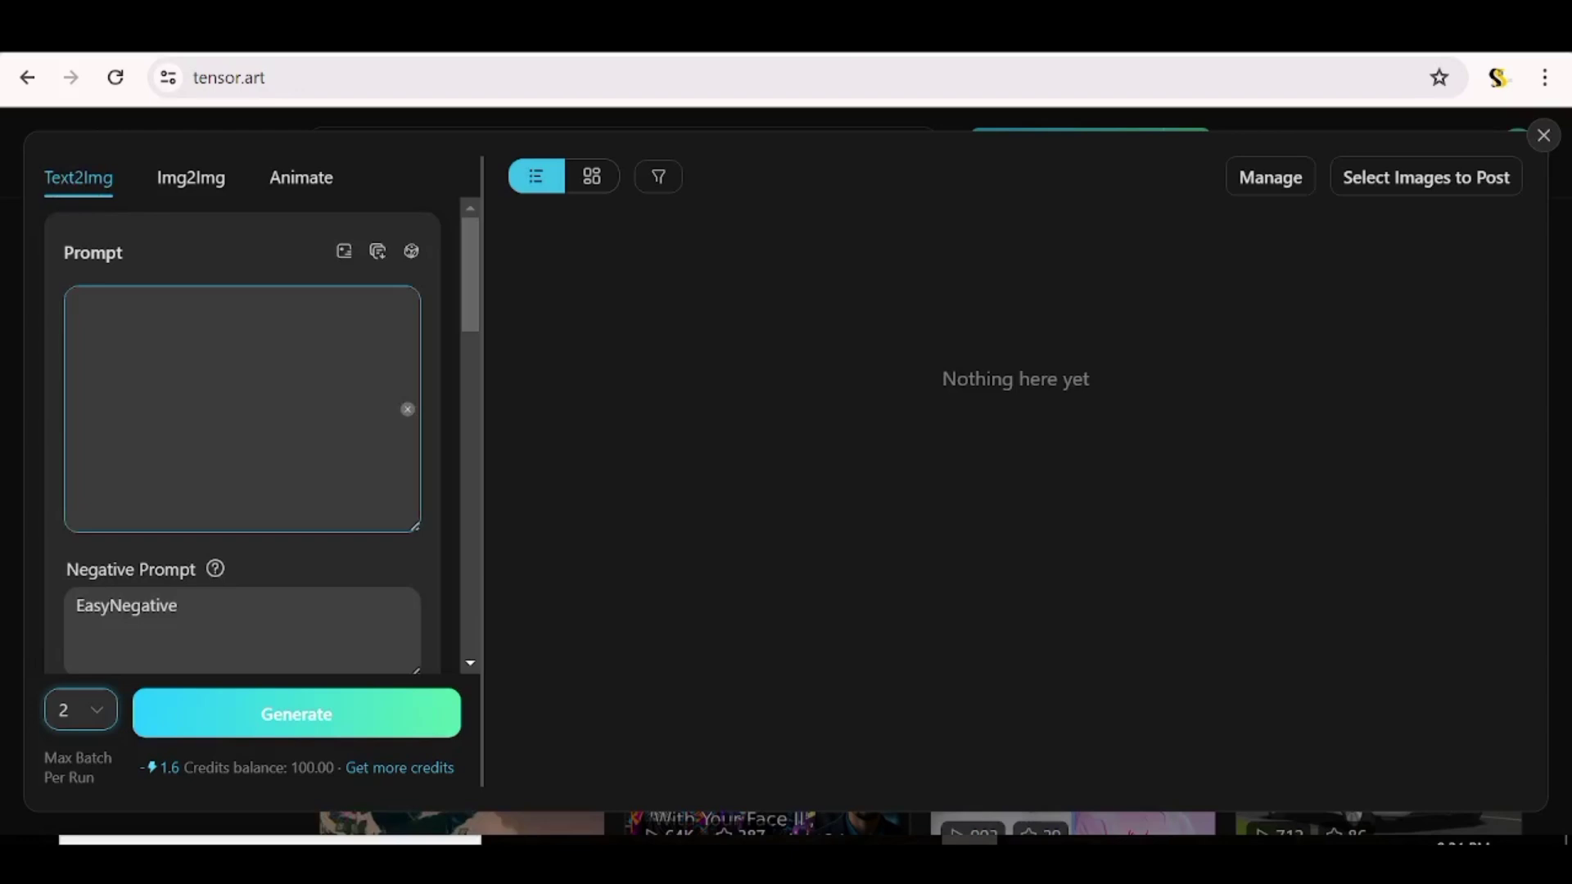
{"action": "key", "text": "ctrl+v"}
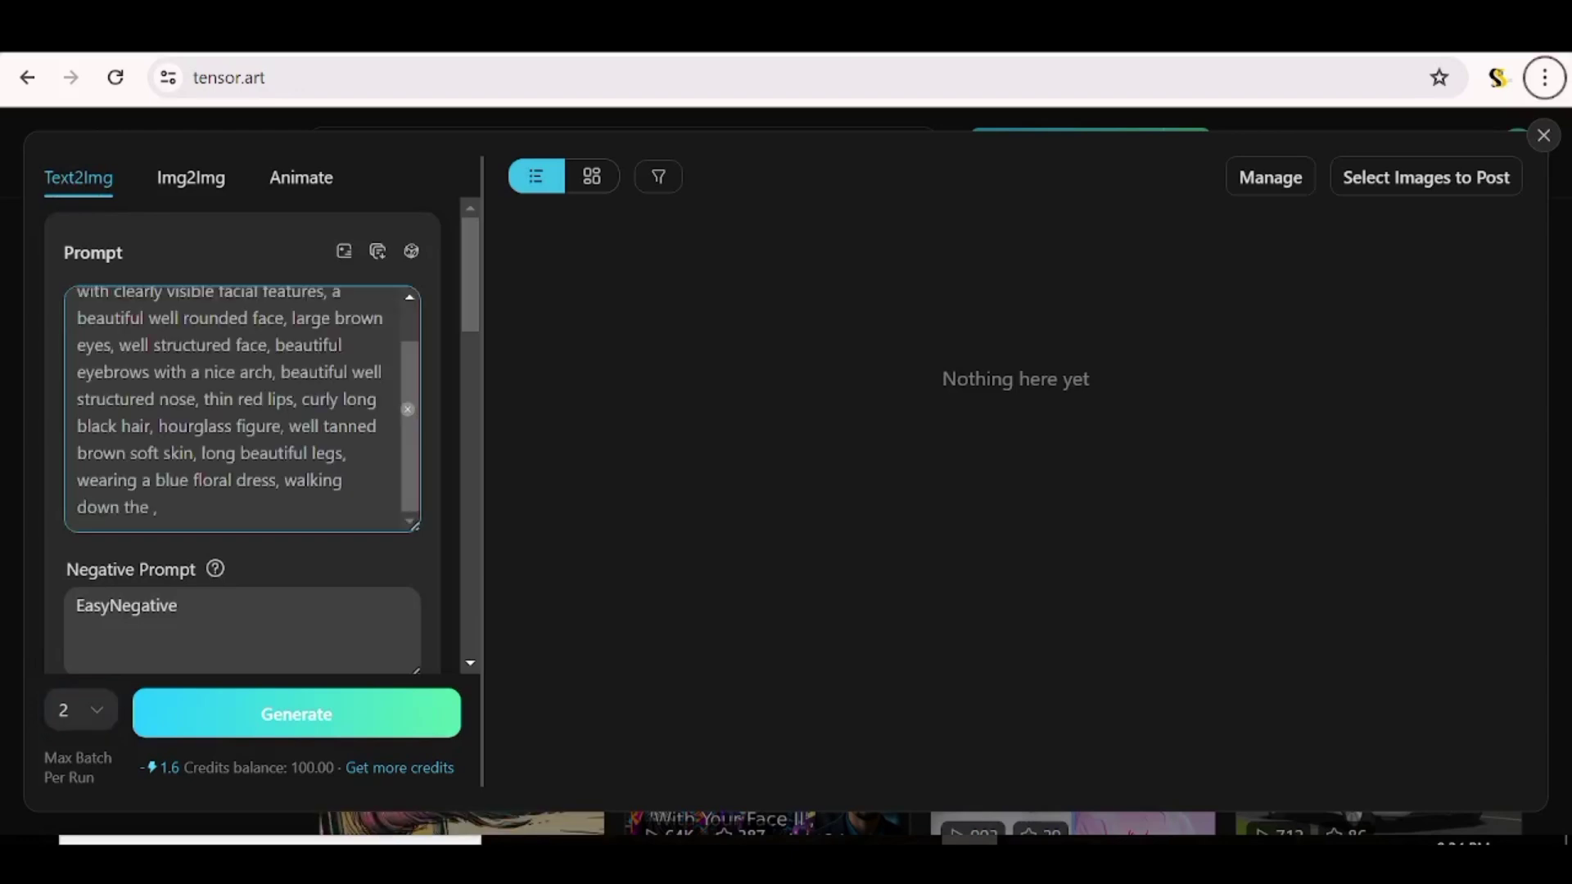
{"action": "left_click", "coordinate": [150, 506]}
{"action": "type", "text": "street"}
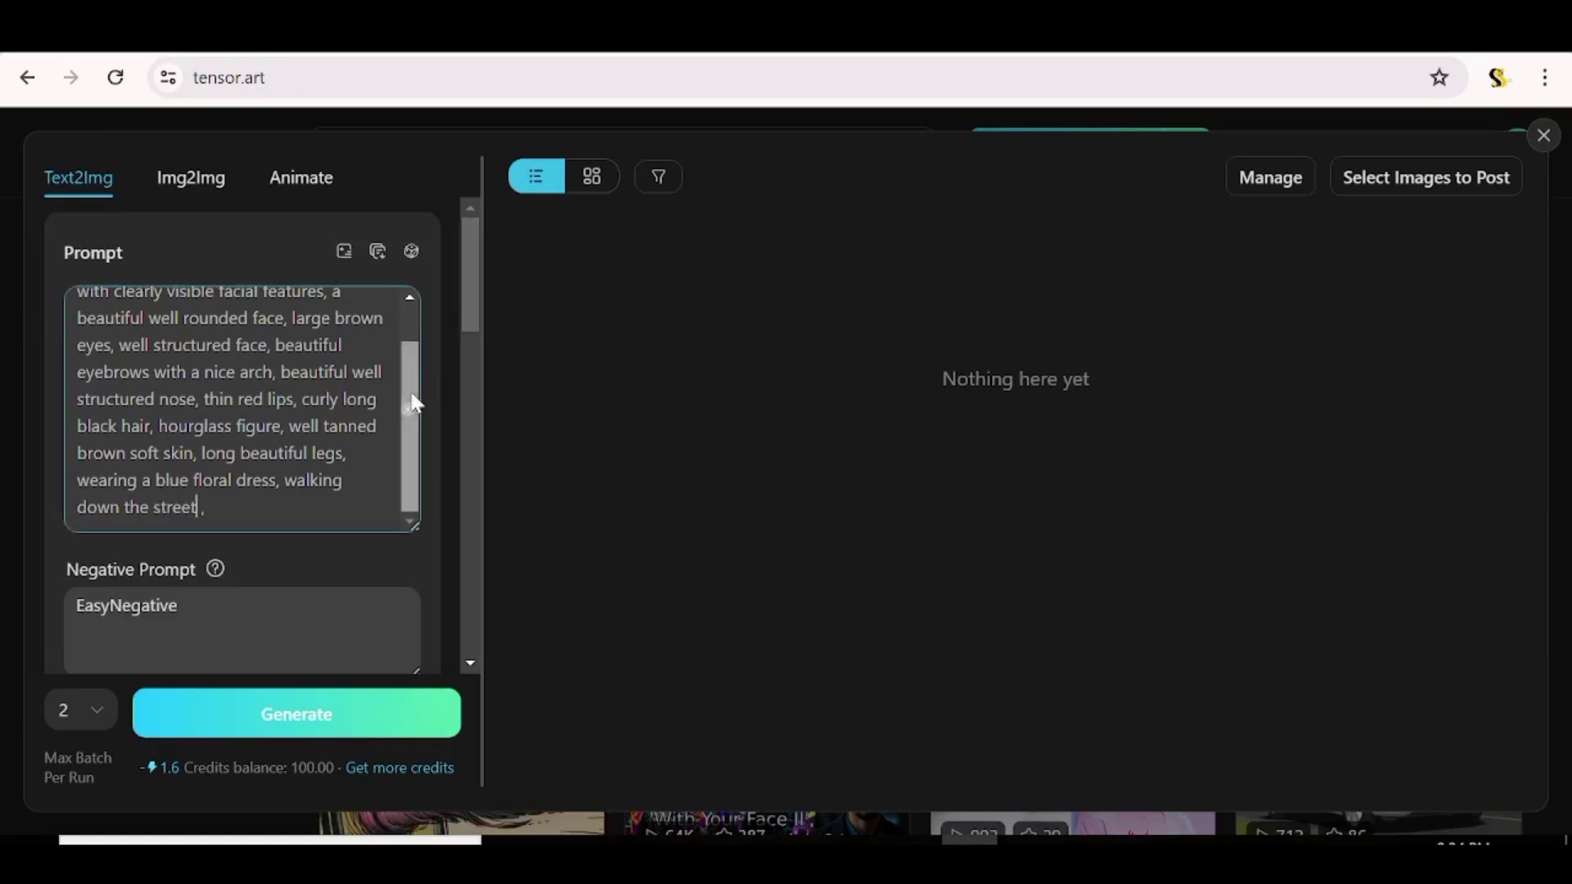
{"action": "left_click_drag", "start_coordinate": [406, 370], "coordinate": [409, 339]}
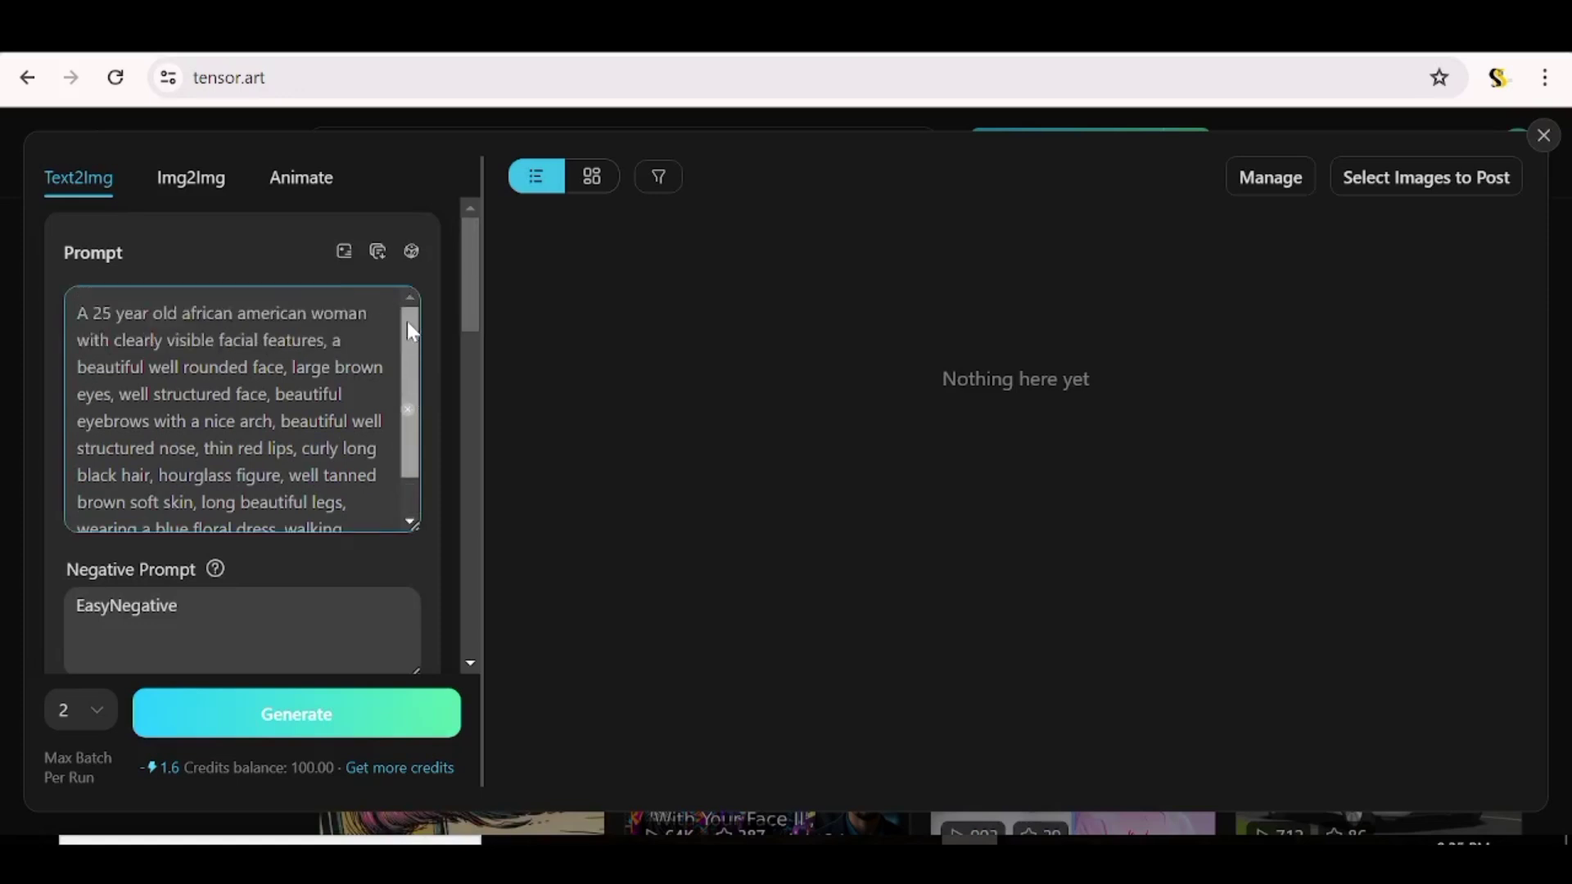
{"action": "scroll", "coordinate": [403, 396], "scroll_direction": "down", "scroll_amount": 2}
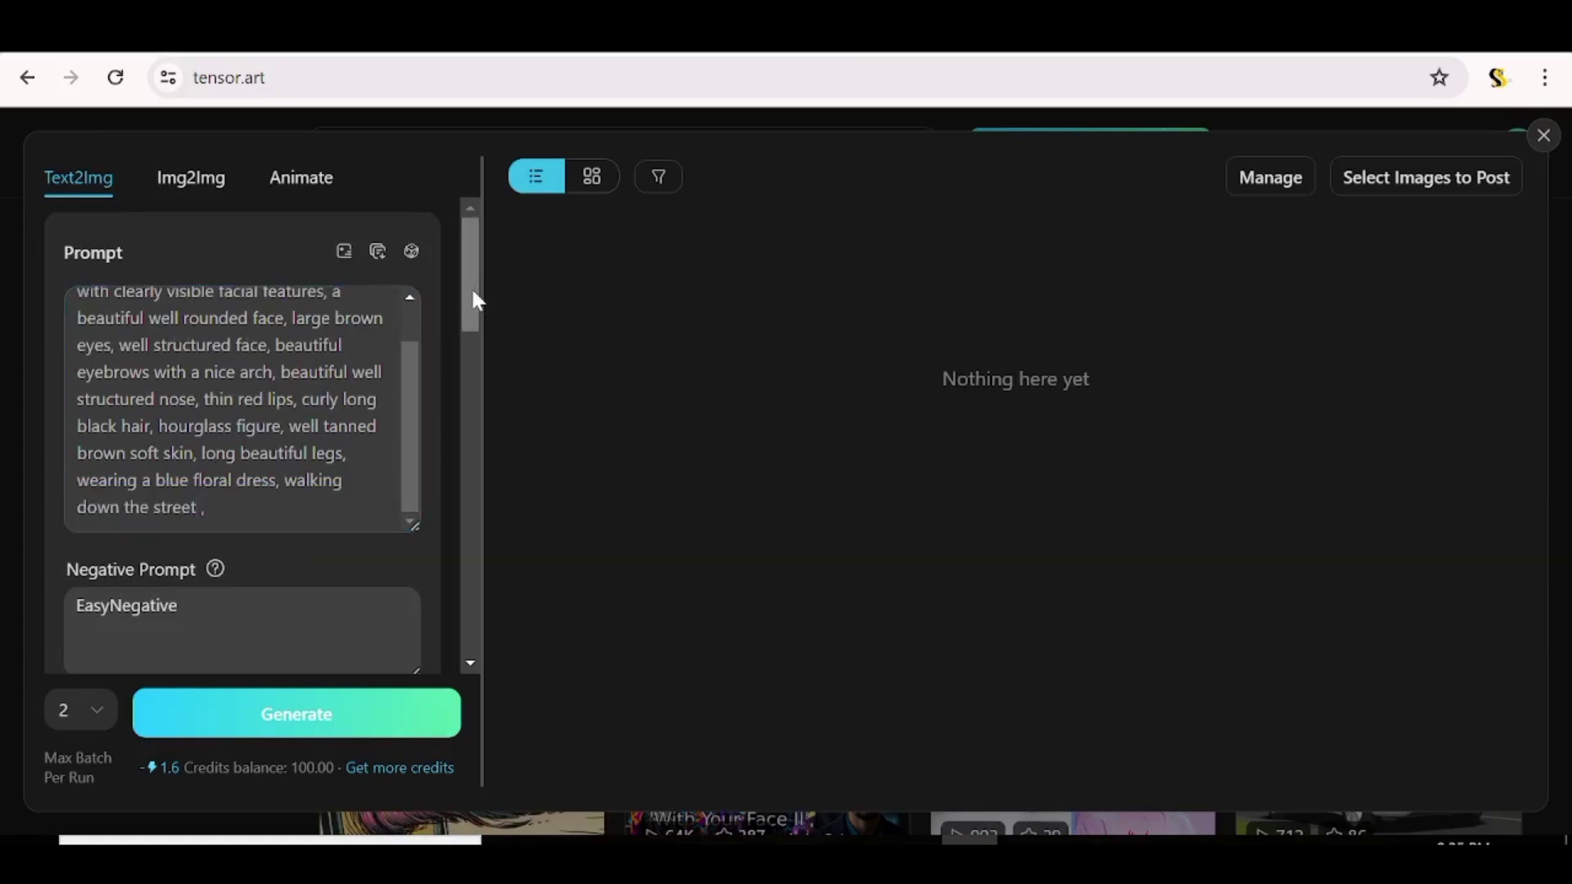
{"action": "scroll", "coordinate": [469, 311], "scroll_direction": "down", "scroll_amount": 1}
{"action": "scroll", "coordinate": [468, 332], "scroll_direction": "down", "scroll_amount": 3}
- Swap EasyNegative for a pasted negative list: worst quality, 3d render, cartoon, (((blurry background)))
{"action": "left_click", "coordinate": [141, 381]}
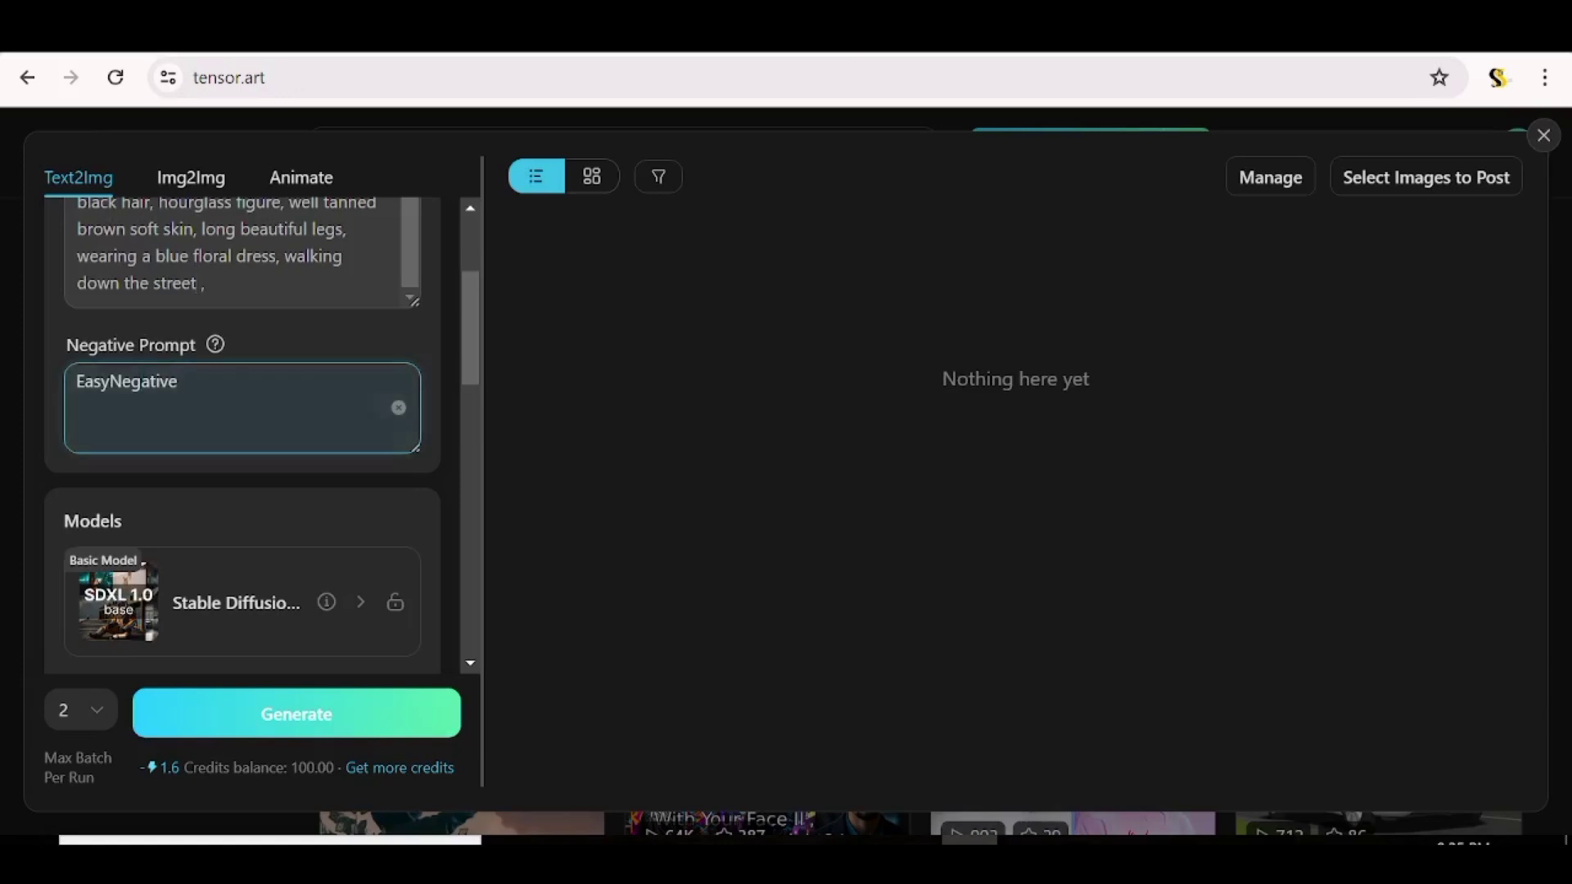
{"action": "left_click", "coordinate": [398, 409]}
{"action": "left_click", "coordinate": [319, 411]}
{"action": "key", "text": "ctrl+v"}
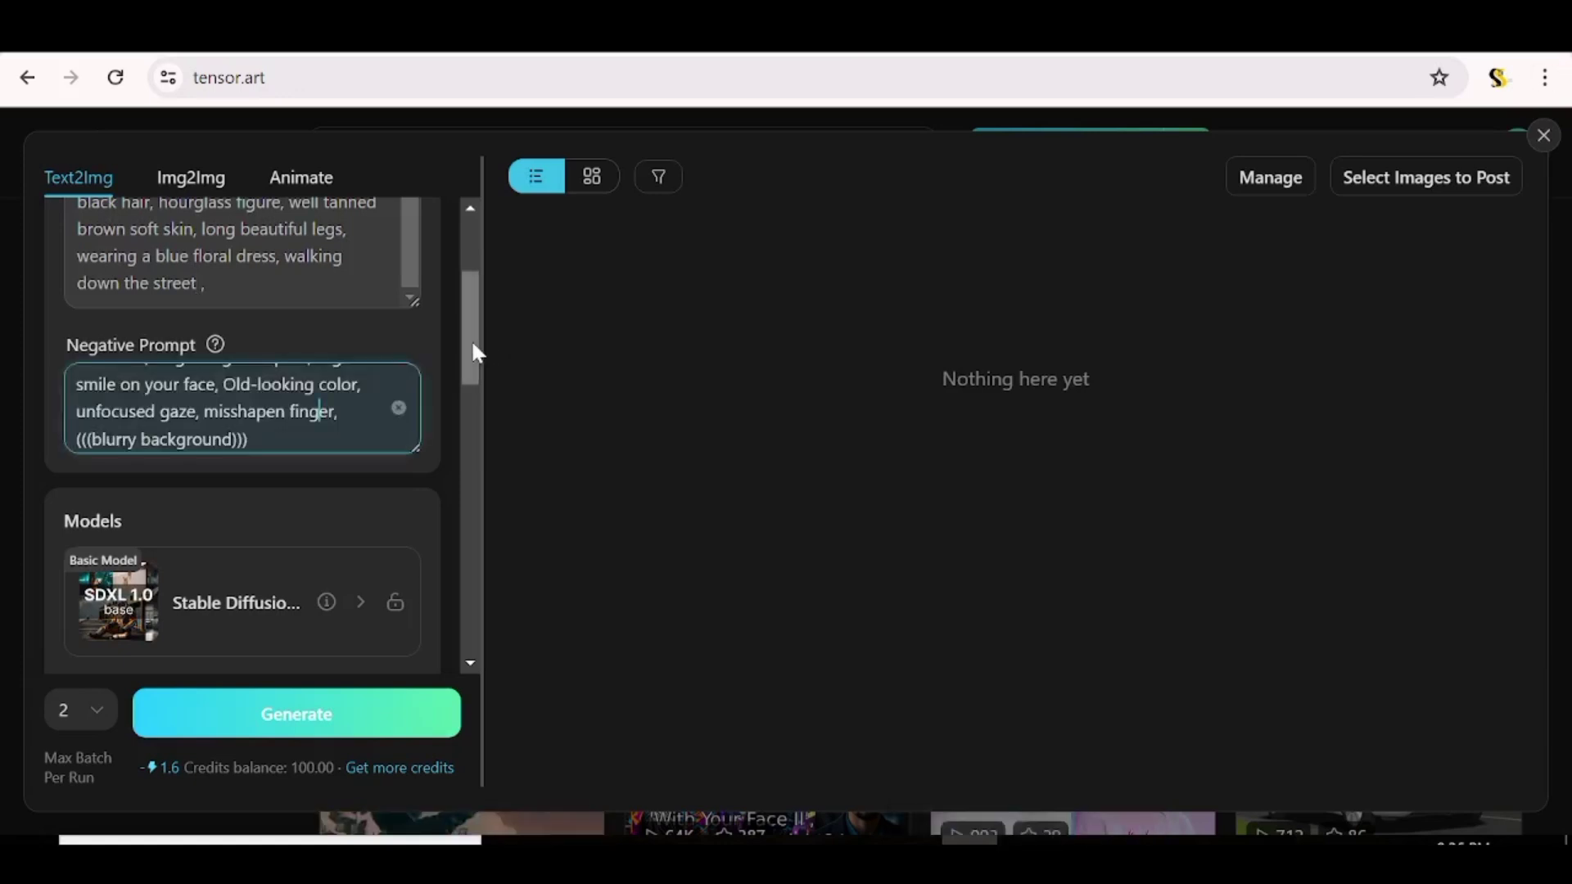
{"action": "scroll", "coordinate": [467, 360], "scroll_direction": "down", "scroll_amount": 2}
{"action": "scroll", "coordinate": [462, 364], "scroll_direction": "up", "scroll_amount": 3}
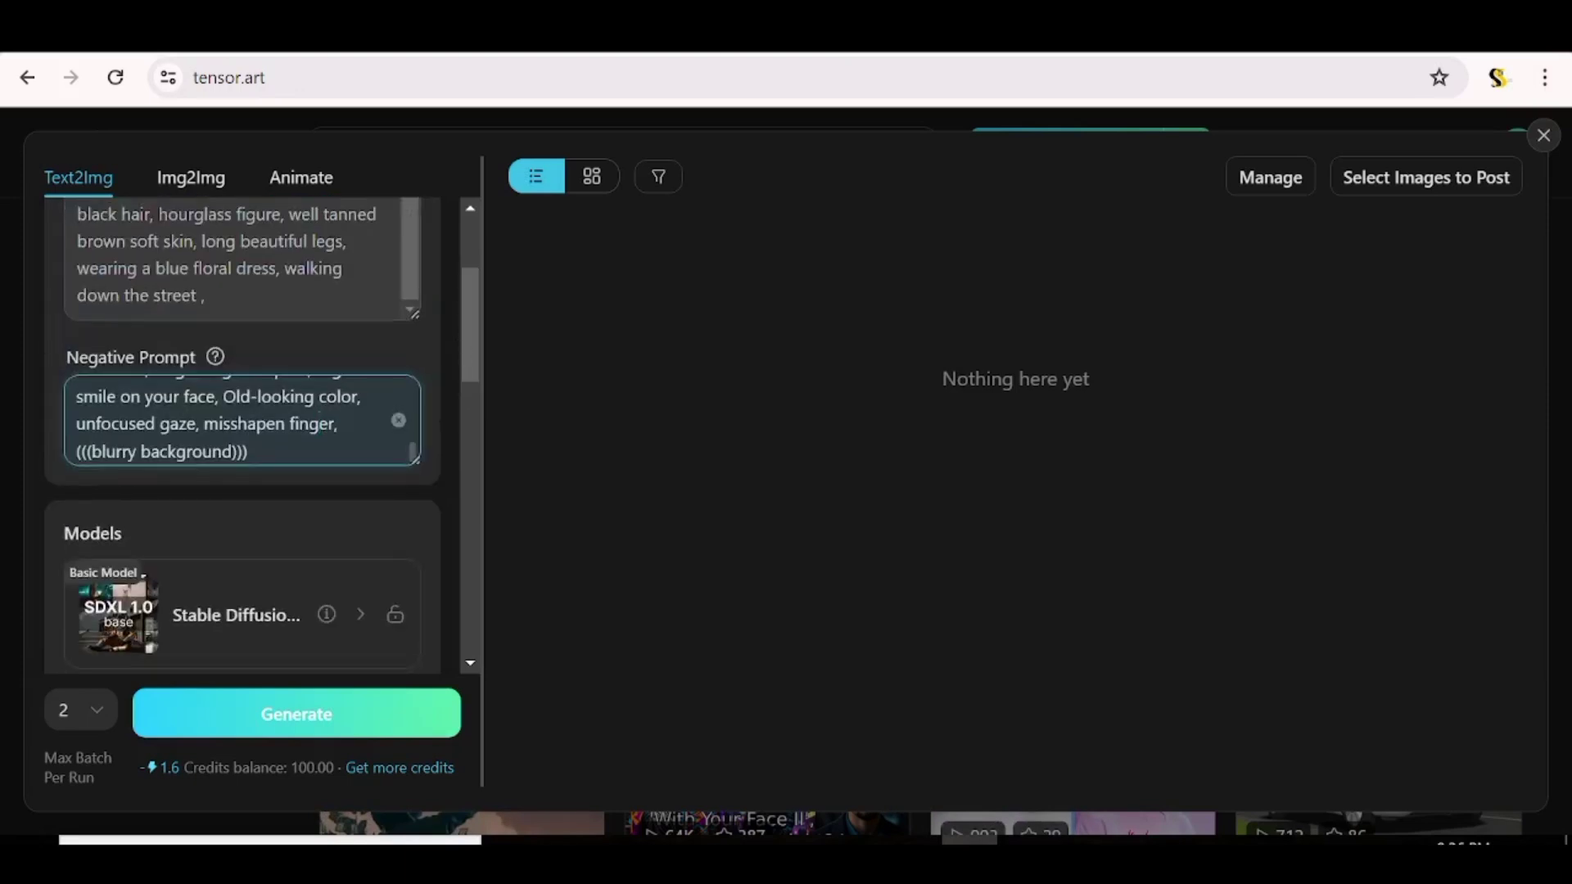
{"action": "left_click_drag", "start_coordinate": [248, 451], "coordinate": [277, 365]}
{"action": "left_click", "coordinate": [249, 420]}
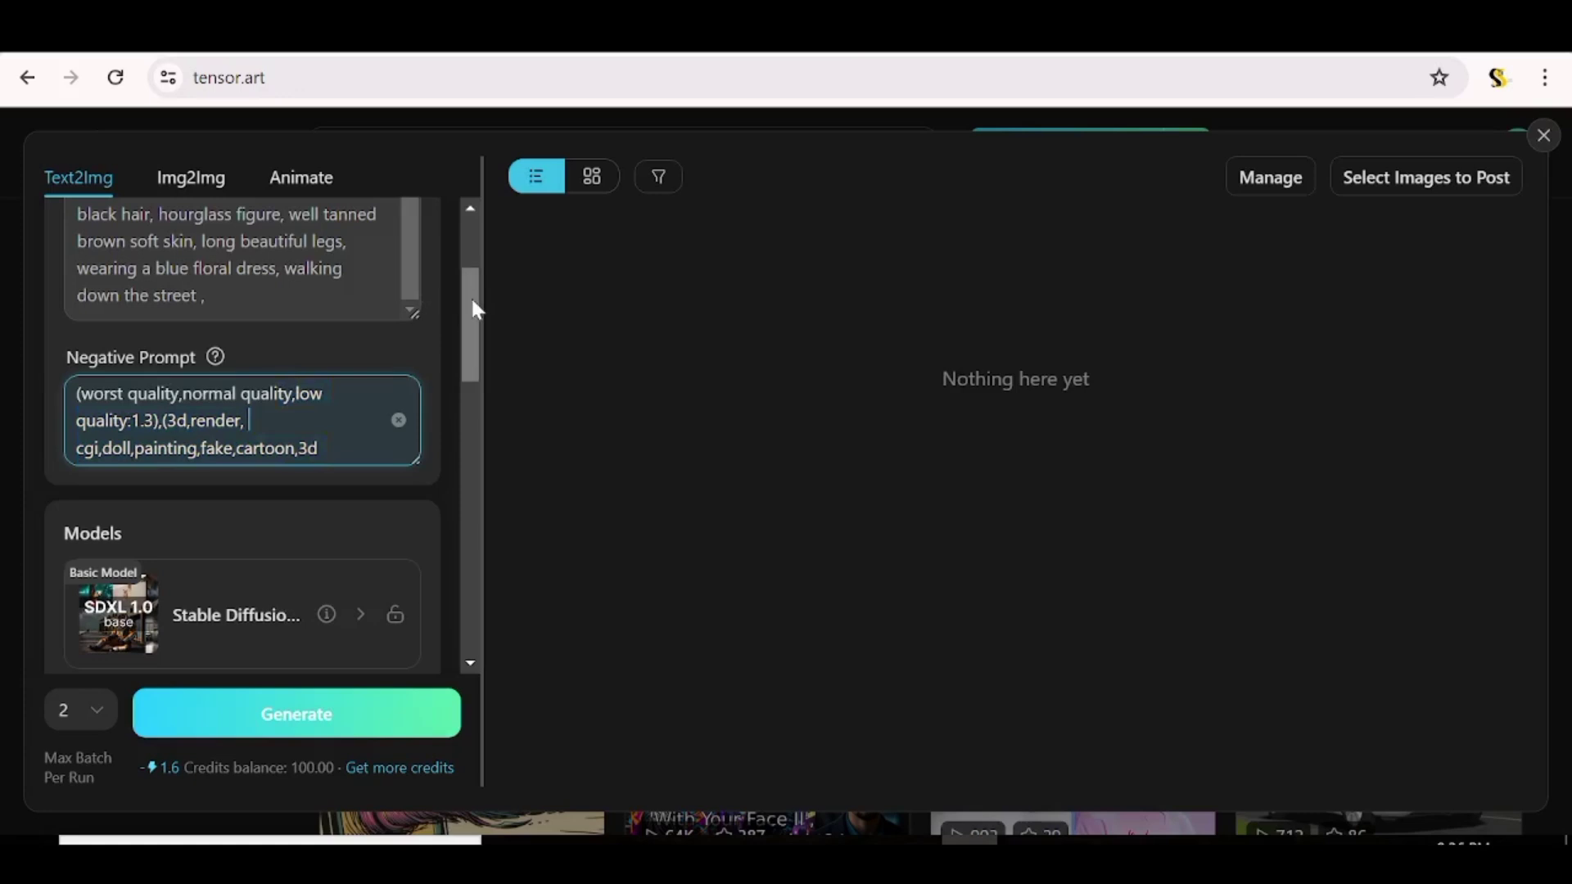
{"action": "left_click_drag", "start_coordinate": [477, 310], "coordinate": [460, 381]}
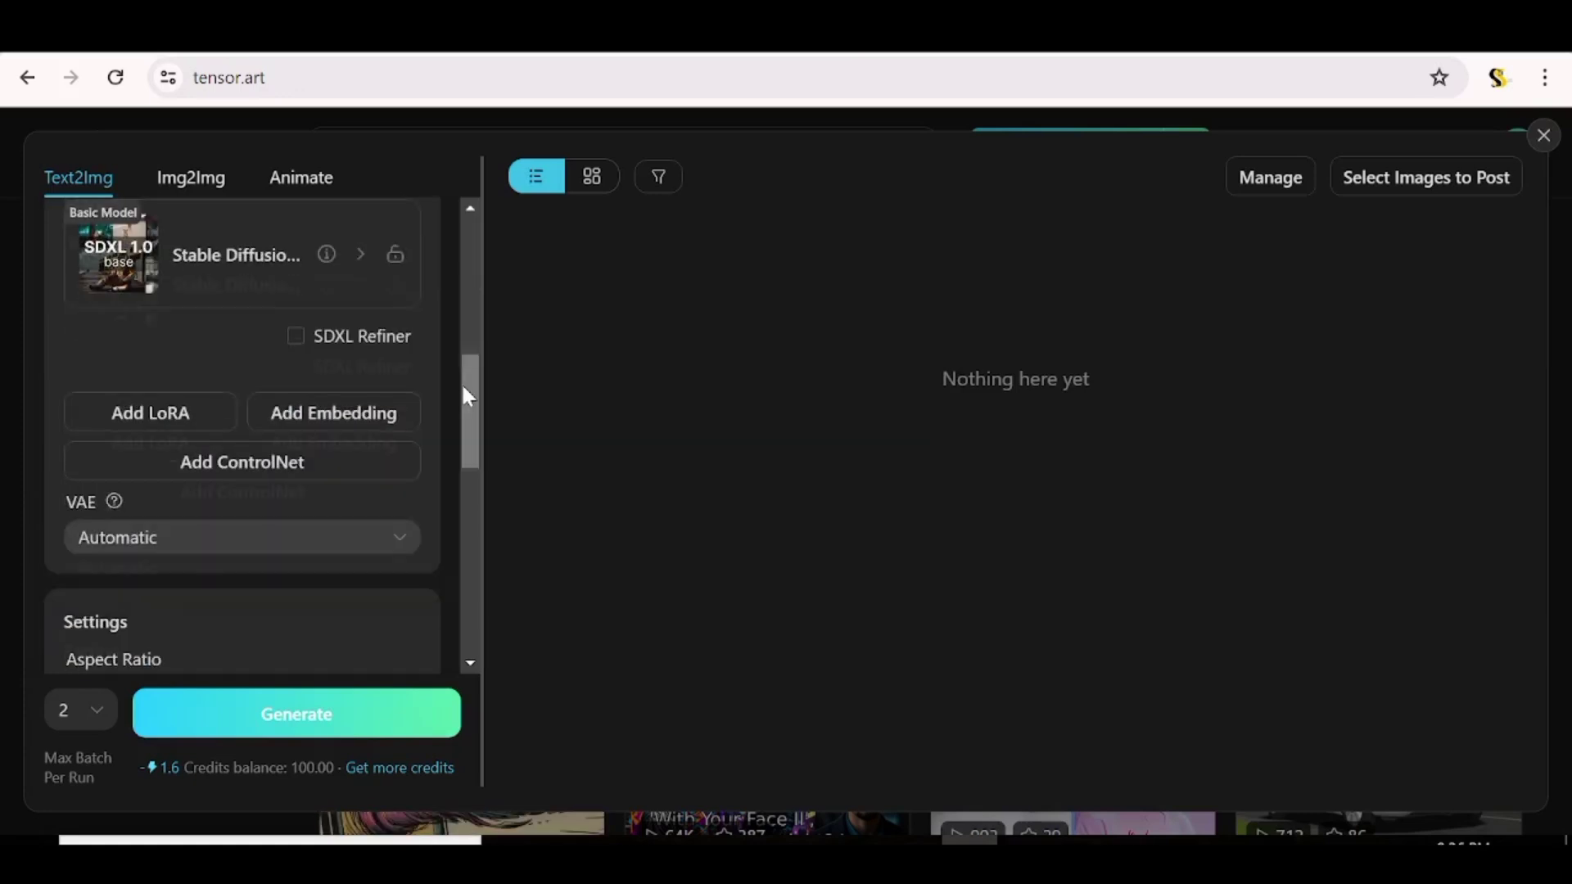
- Add the PhotoReal - Detail and Extremely Realistic LoRAs at weight 0.8
{"action": "left_click", "coordinate": [144, 417]}
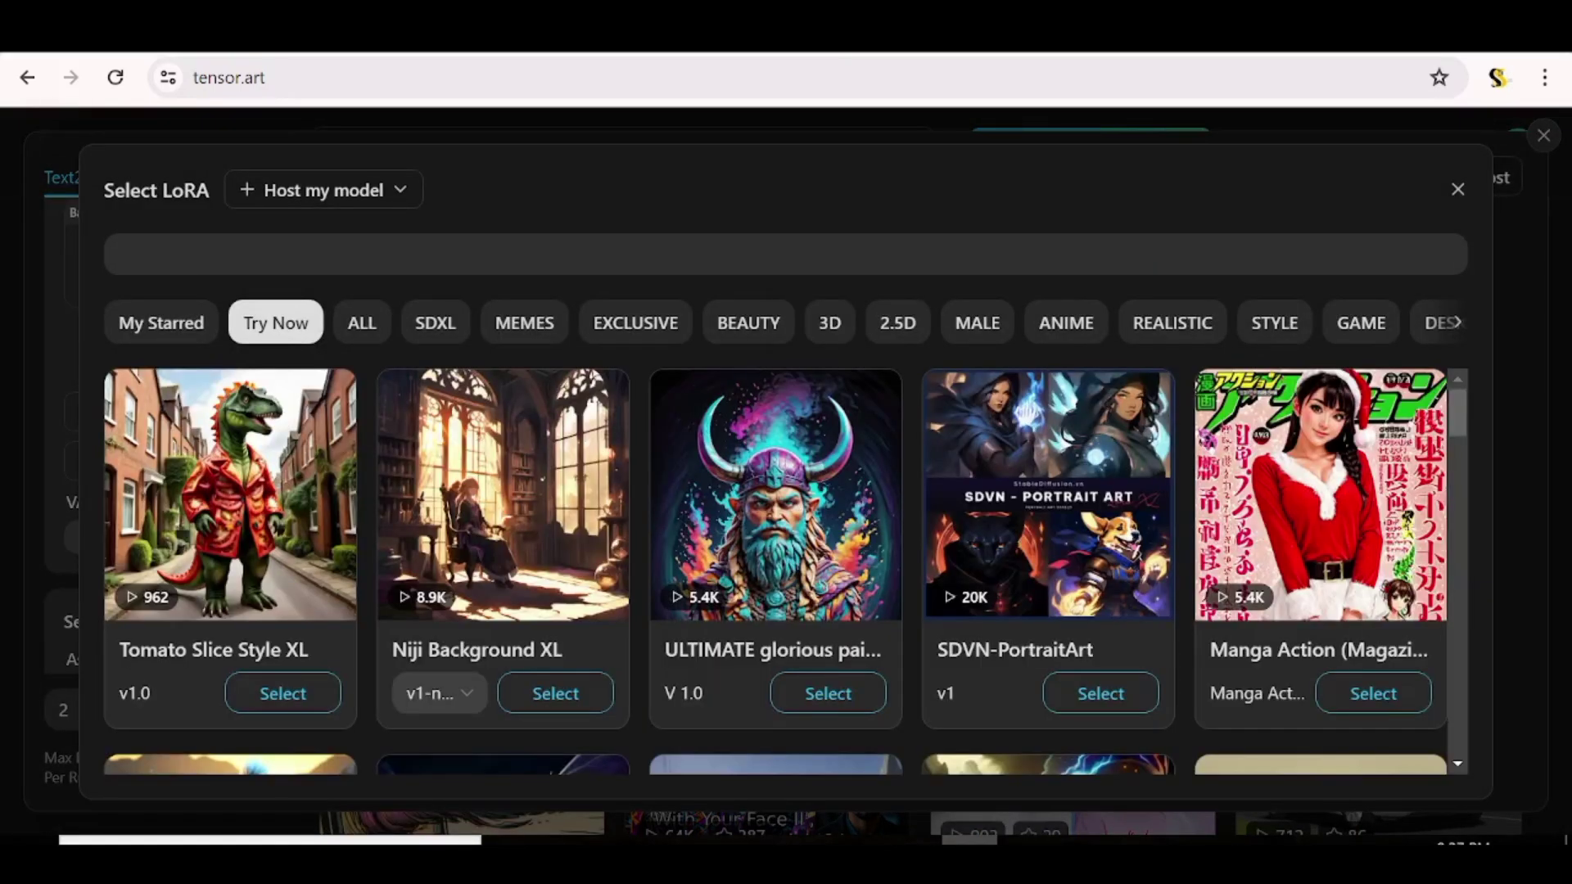
{"action": "left_click", "coordinate": [528, 255]}
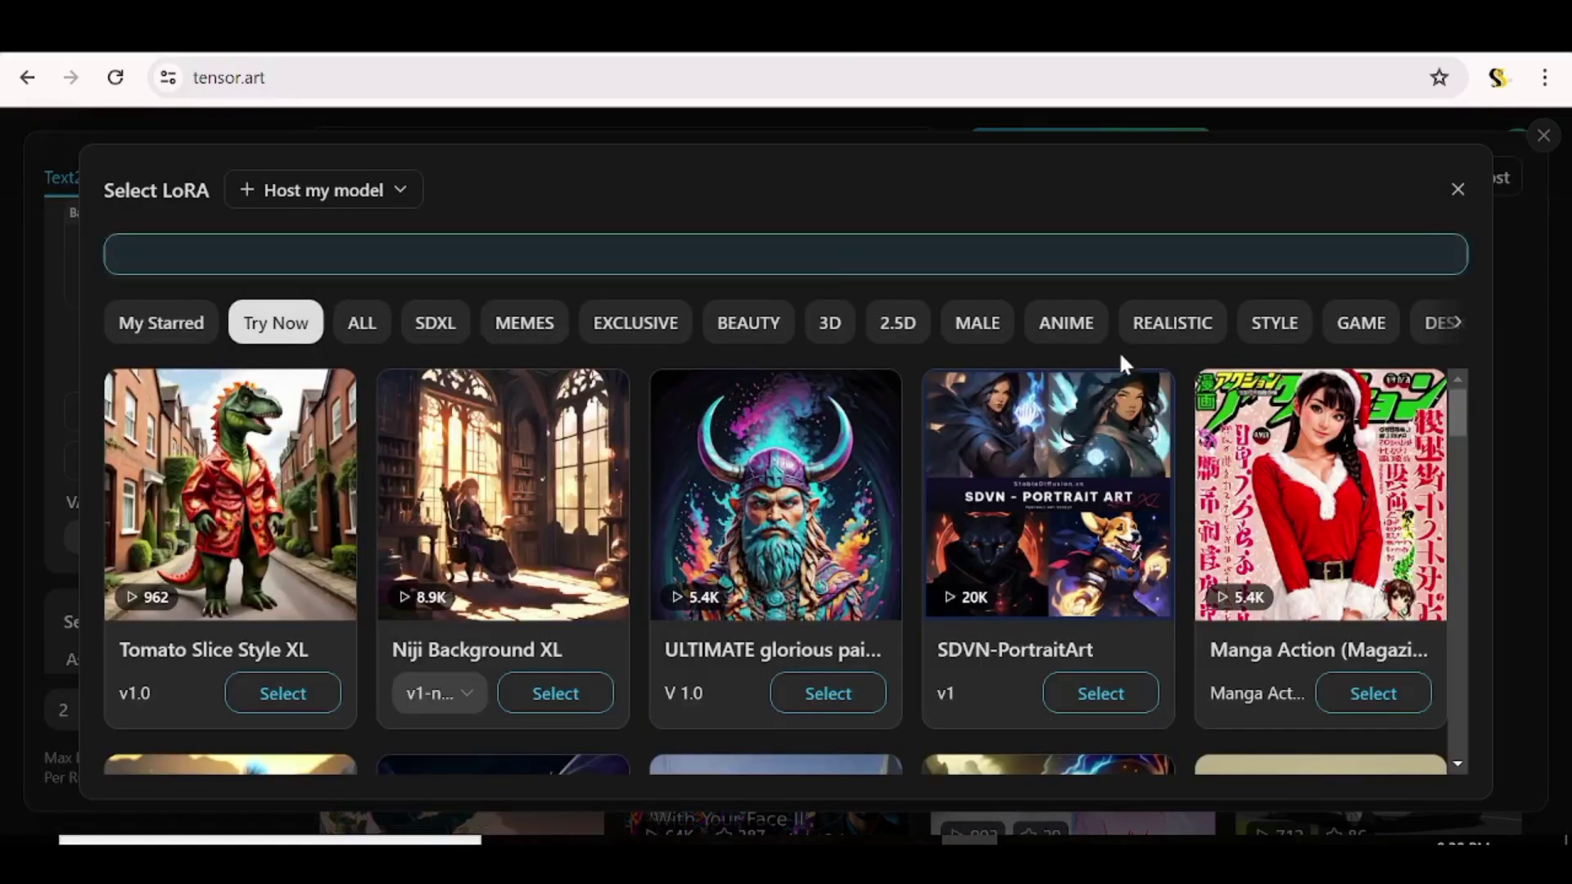
{"action": "left_click", "coordinate": [1162, 333]}
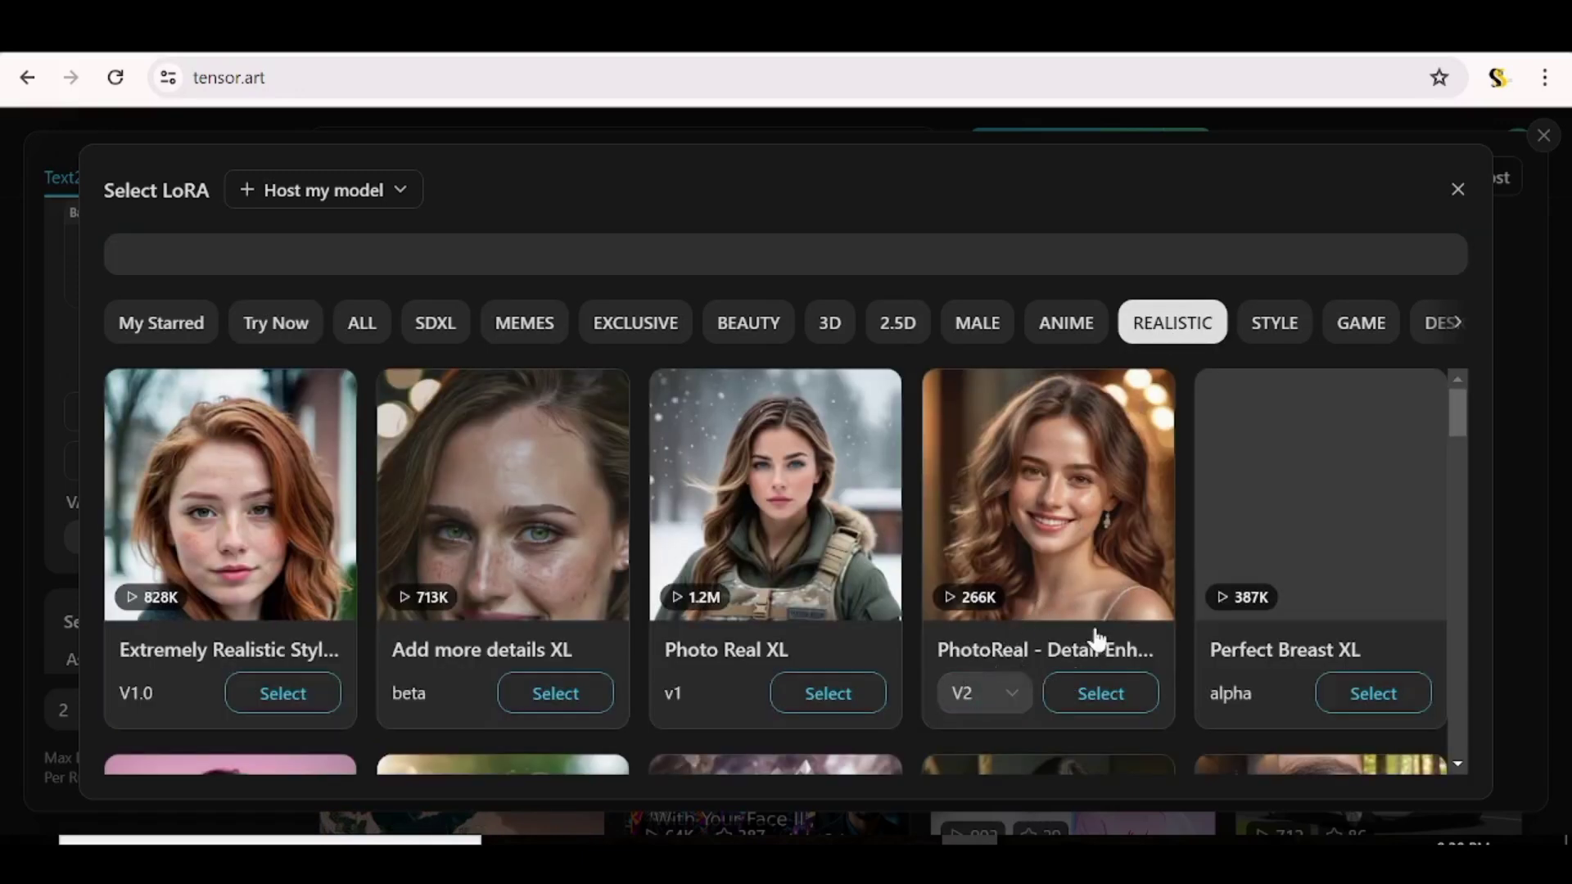
{"action": "left_click", "coordinate": [1101, 694]}
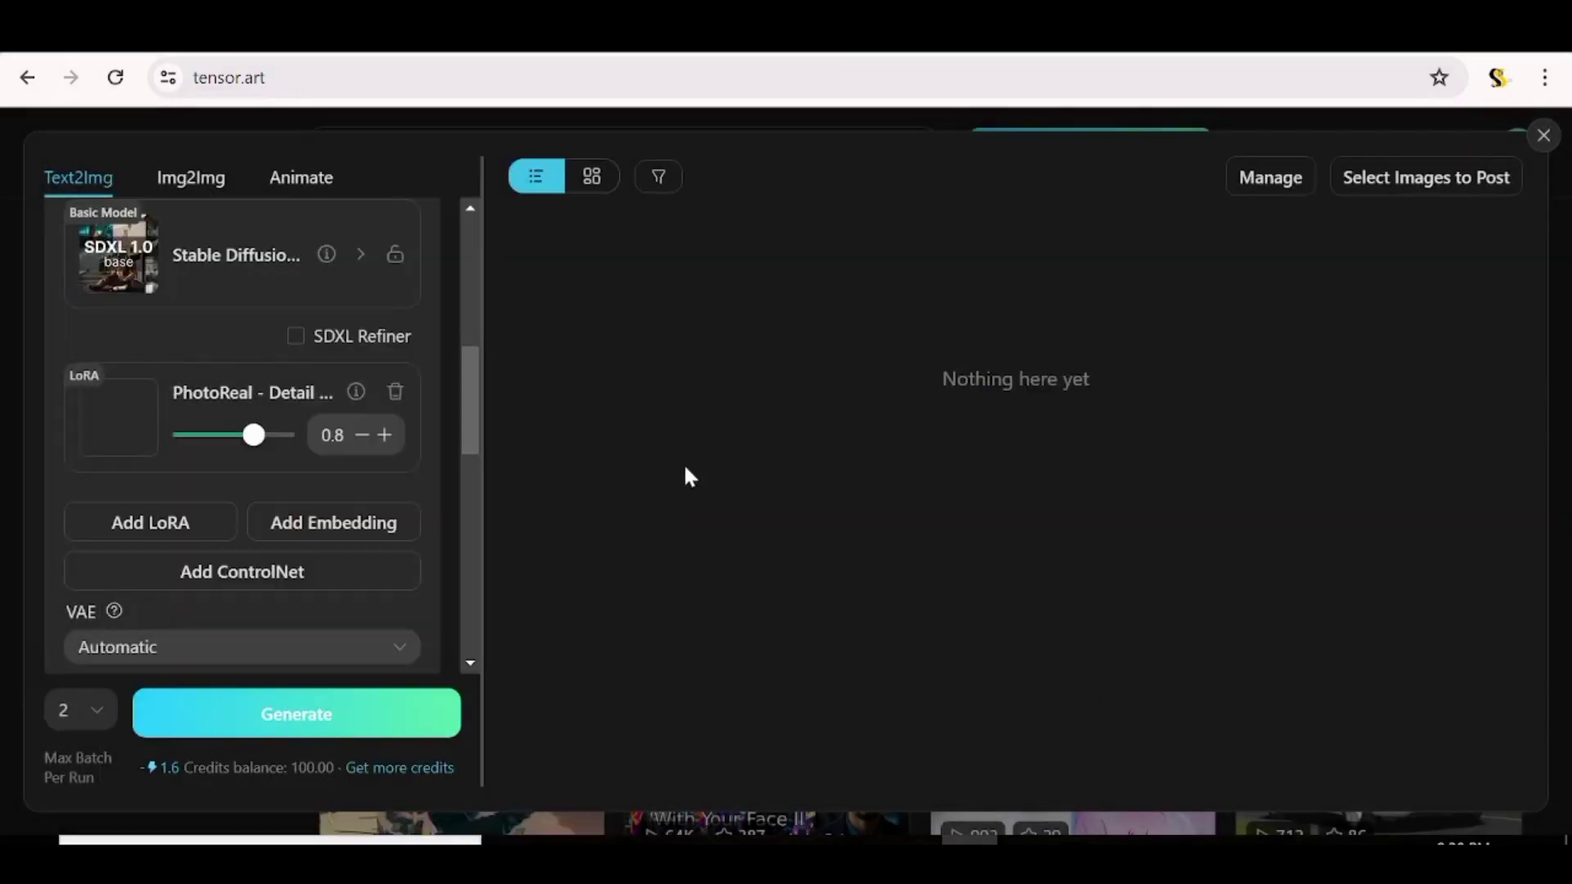
{"action": "left_click_drag", "start_coordinate": [469, 415], "coordinate": [469, 452]}
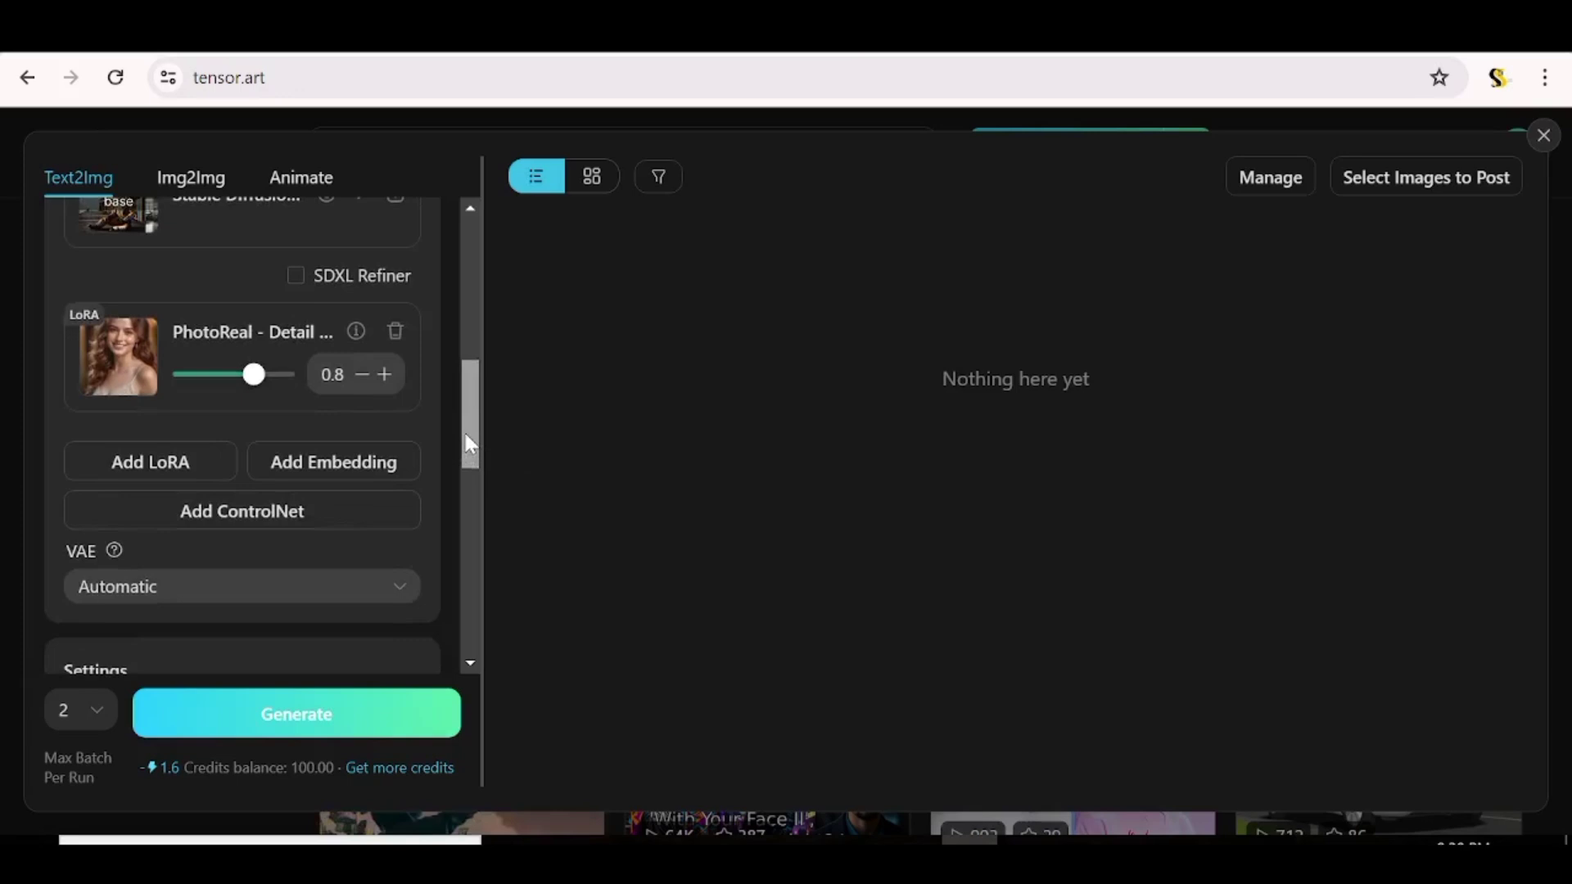
{"action": "left_click", "coordinate": [146, 463]}
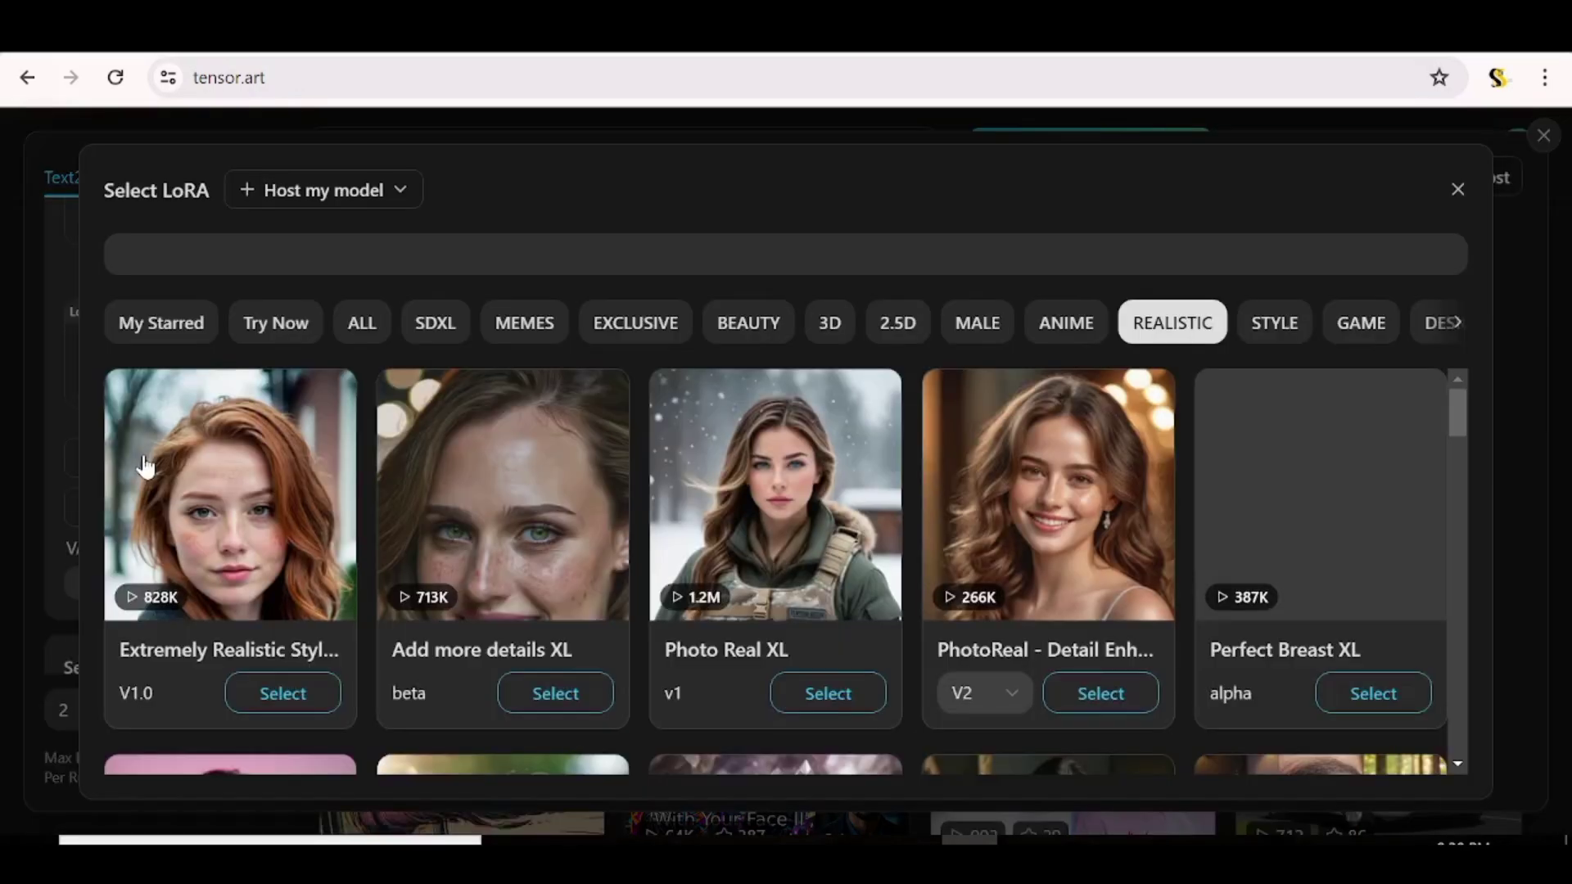
{"action": "left_click", "coordinate": [279, 704]}
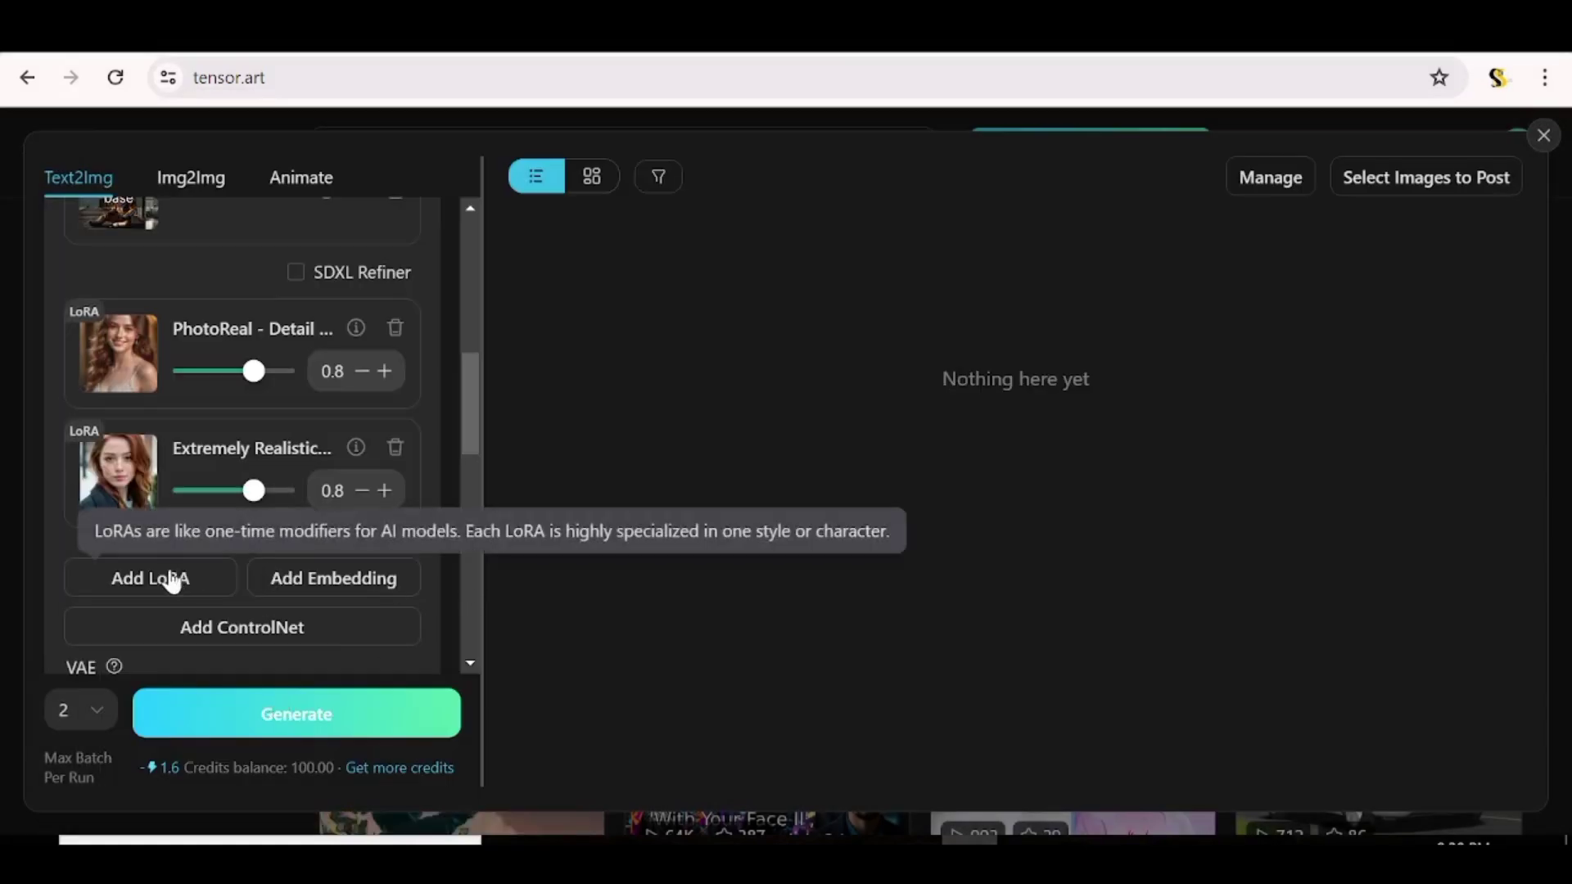
- Search 'photoreal' and add the PhotoReal_V1 Soft Skin LoRA at 0.8
{"action": "left_click", "coordinate": [170, 575]}
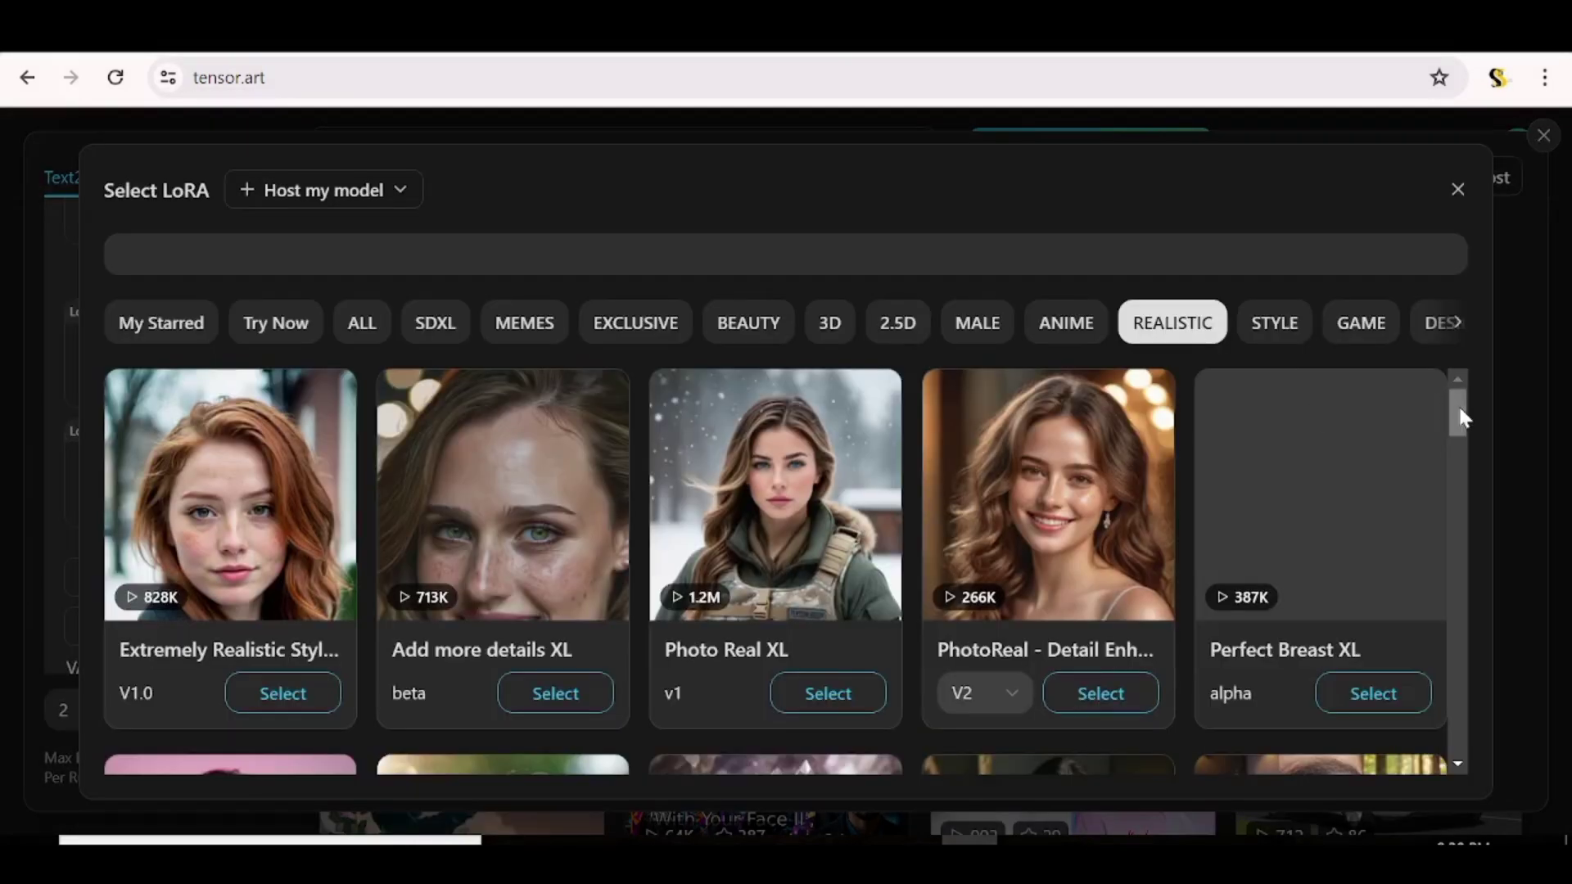
{"action": "scroll", "coordinate": [1461, 417], "scroll_direction": "down", "scroll_amount": 1}
{"action": "left_click", "coordinate": [786, 255]}
{"action": "type", "text": "photore"}
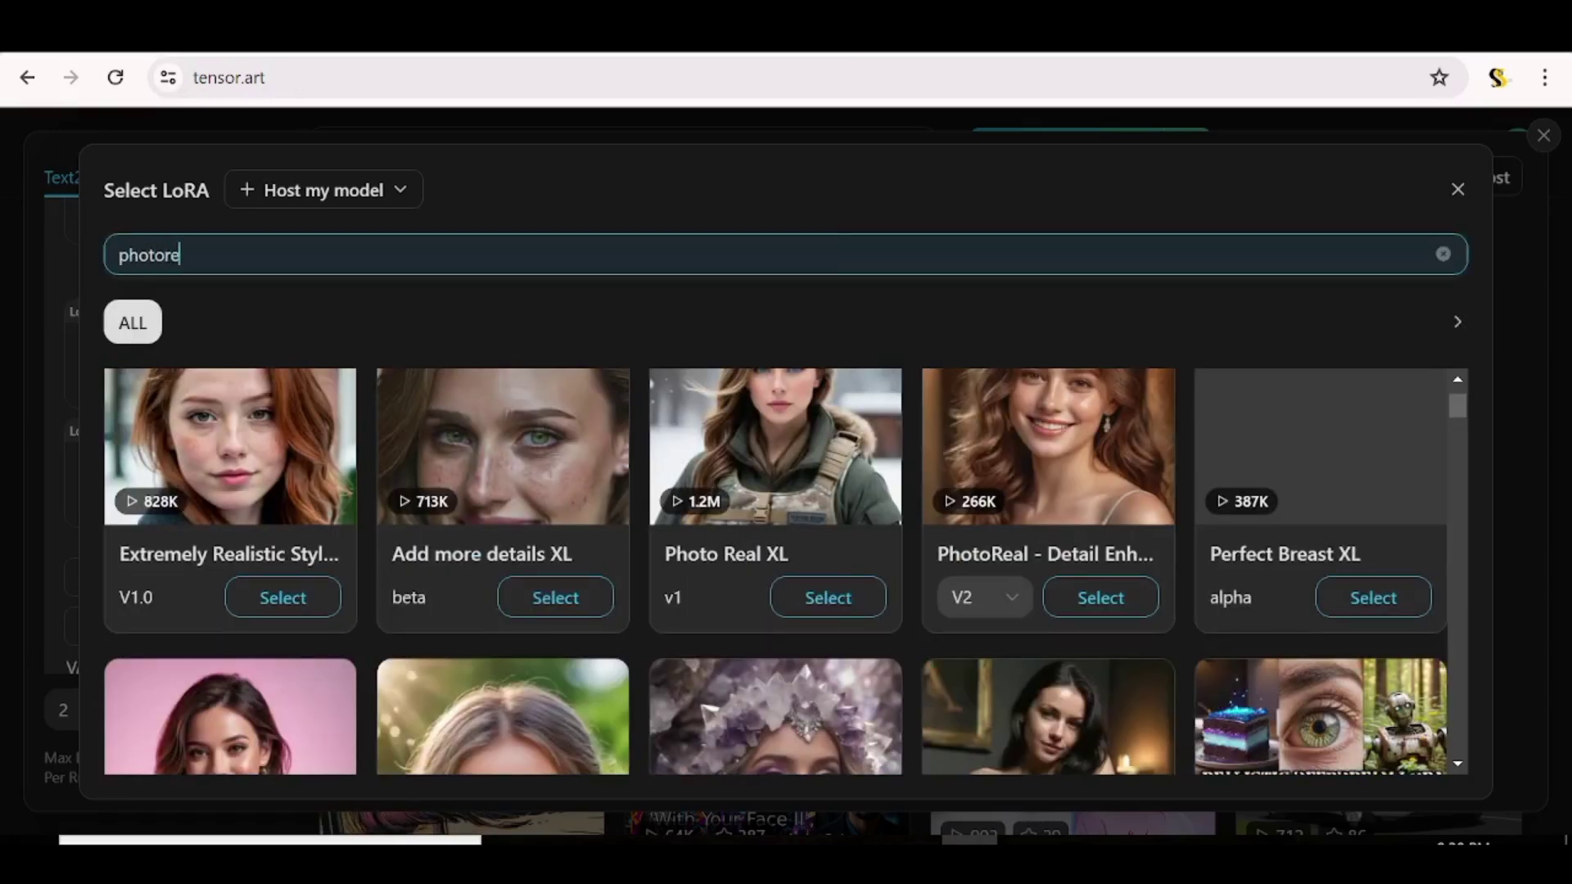
{"action": "type", "text": "al"}
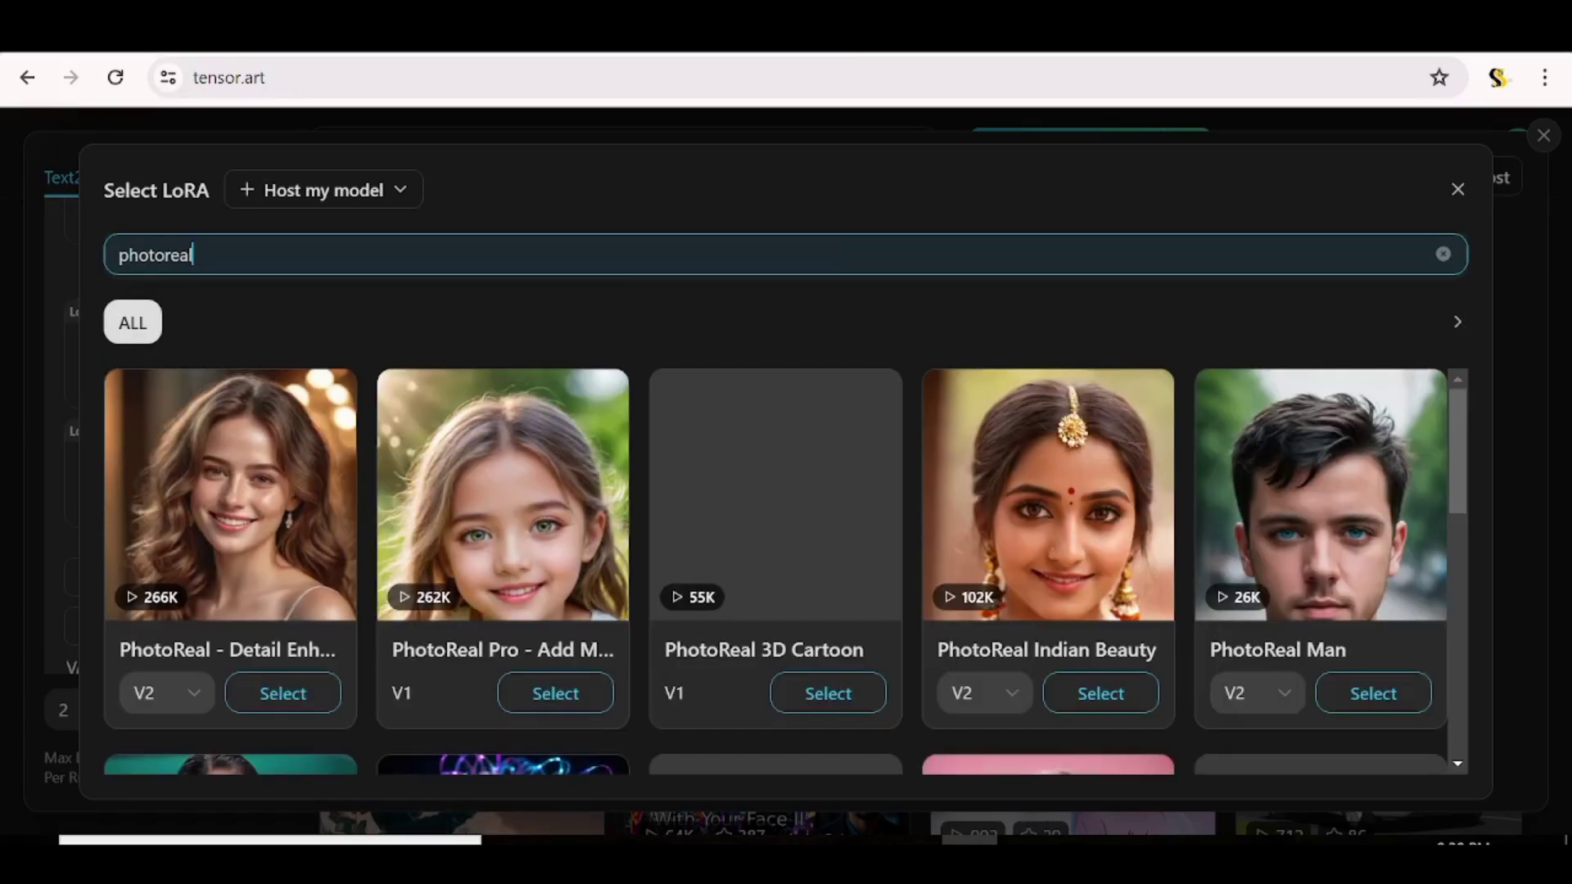
{"action": "scroll", "coordinate": [1464, 544], "scroll_direction": "down", "scroll_amount": 4}
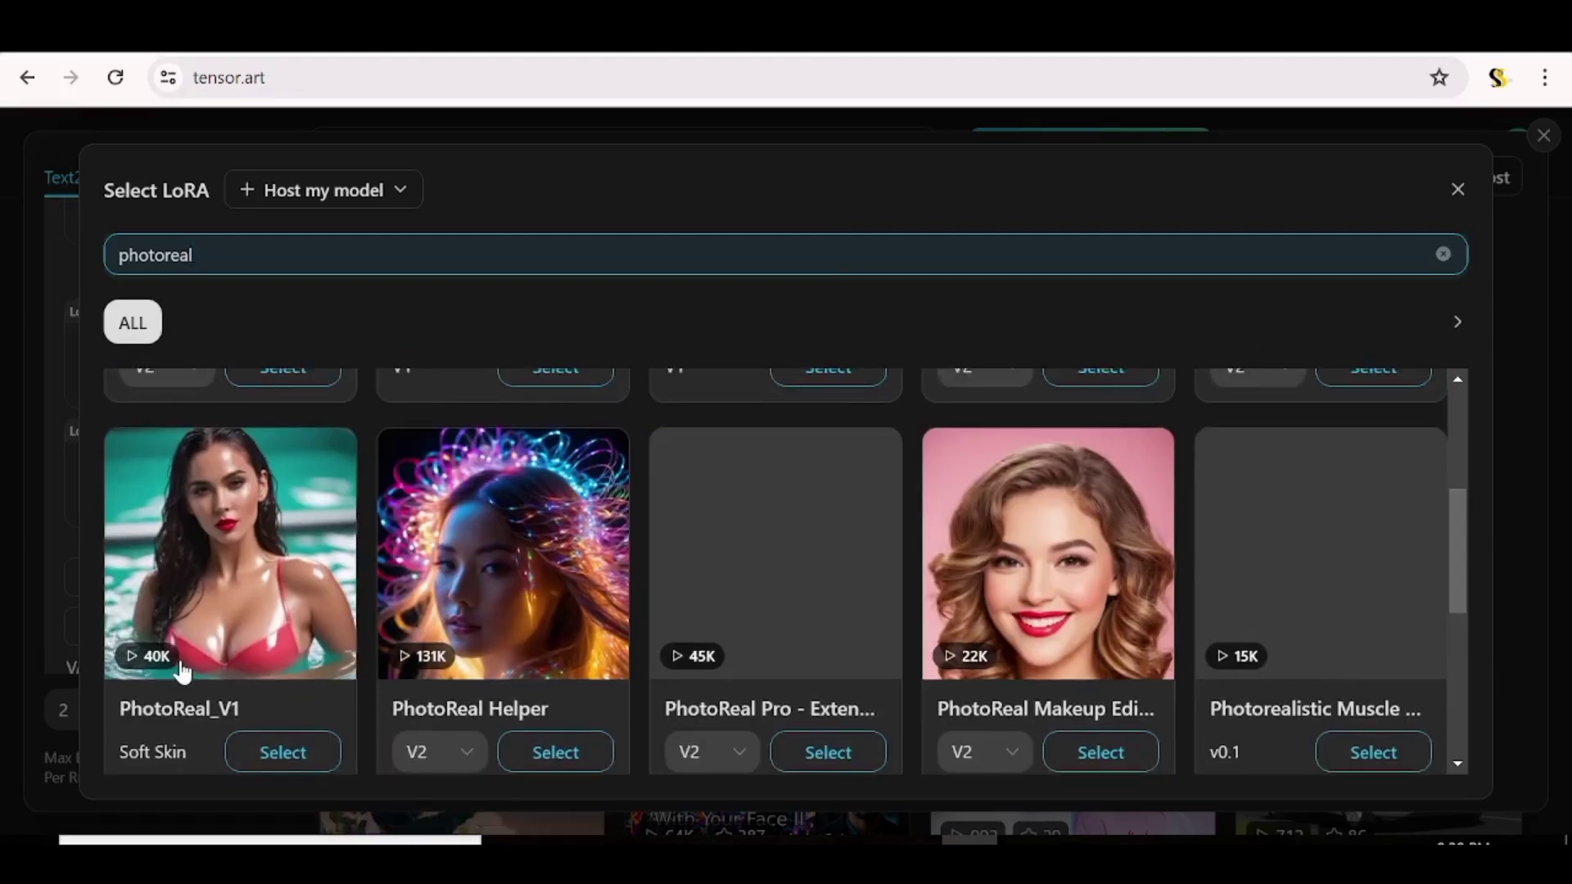
{"action": "left_click", "coordinate": [284, 754]}
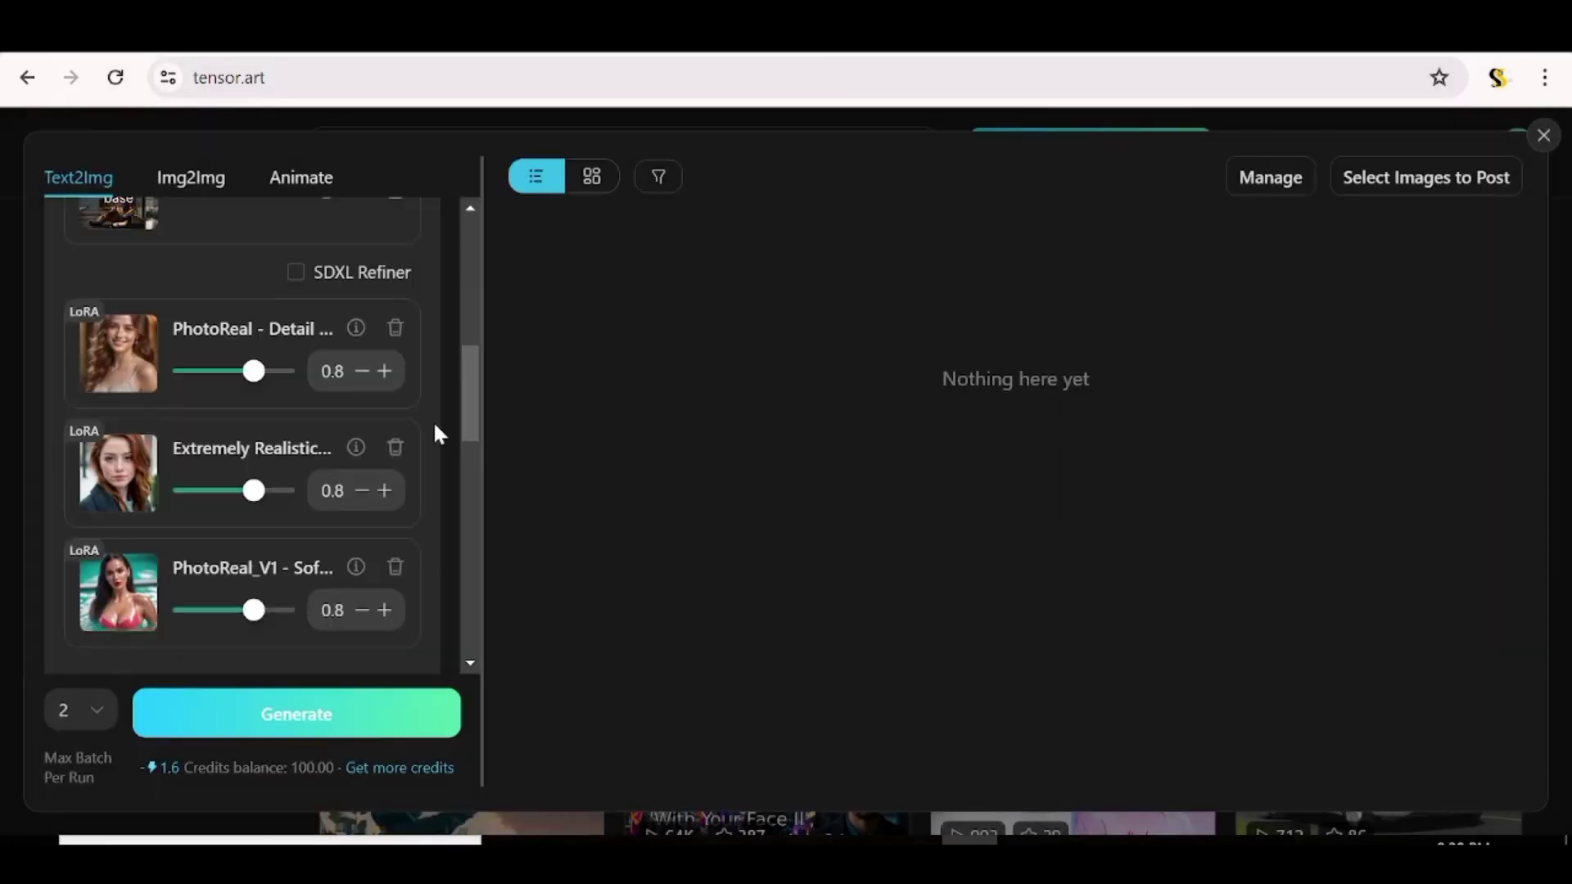
- Generate two cafe images of the woman in a grey dress and enlarge the first
{"action": "mouse_move", "coordinate": [468, 398]}
{"action": "left_mouse_down"}
{"action": "mouse_move", "coordinate": [465, 262]}
{"action": "mouse_move", "coordinate": [465, 391]}
{"action": "left_mouse_up"}
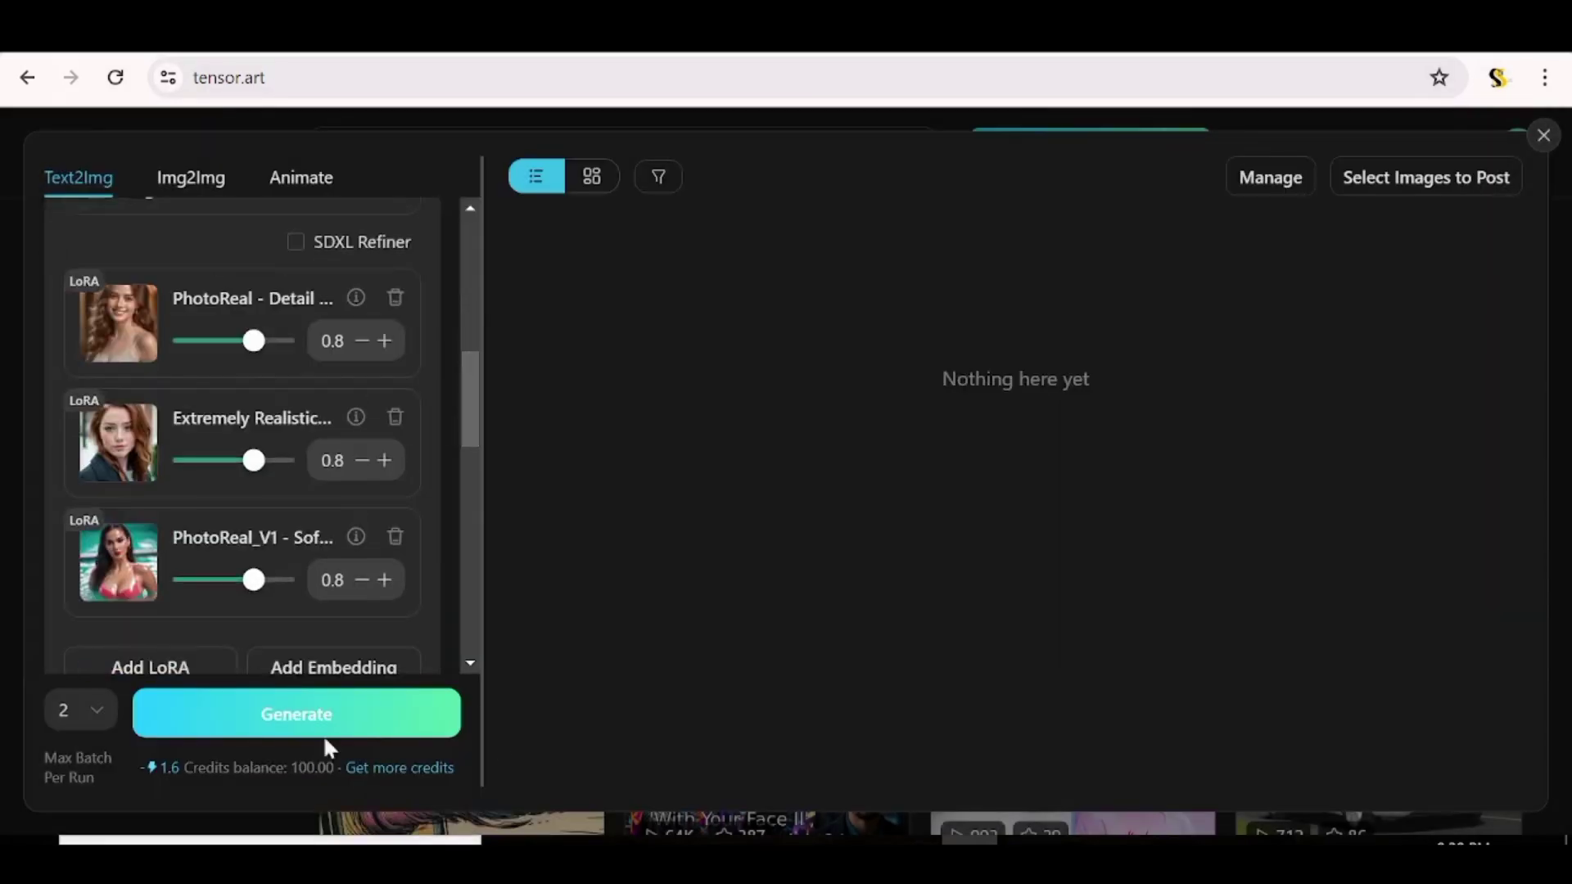
{"action": "left_click", "coordinate": [278, 710]}
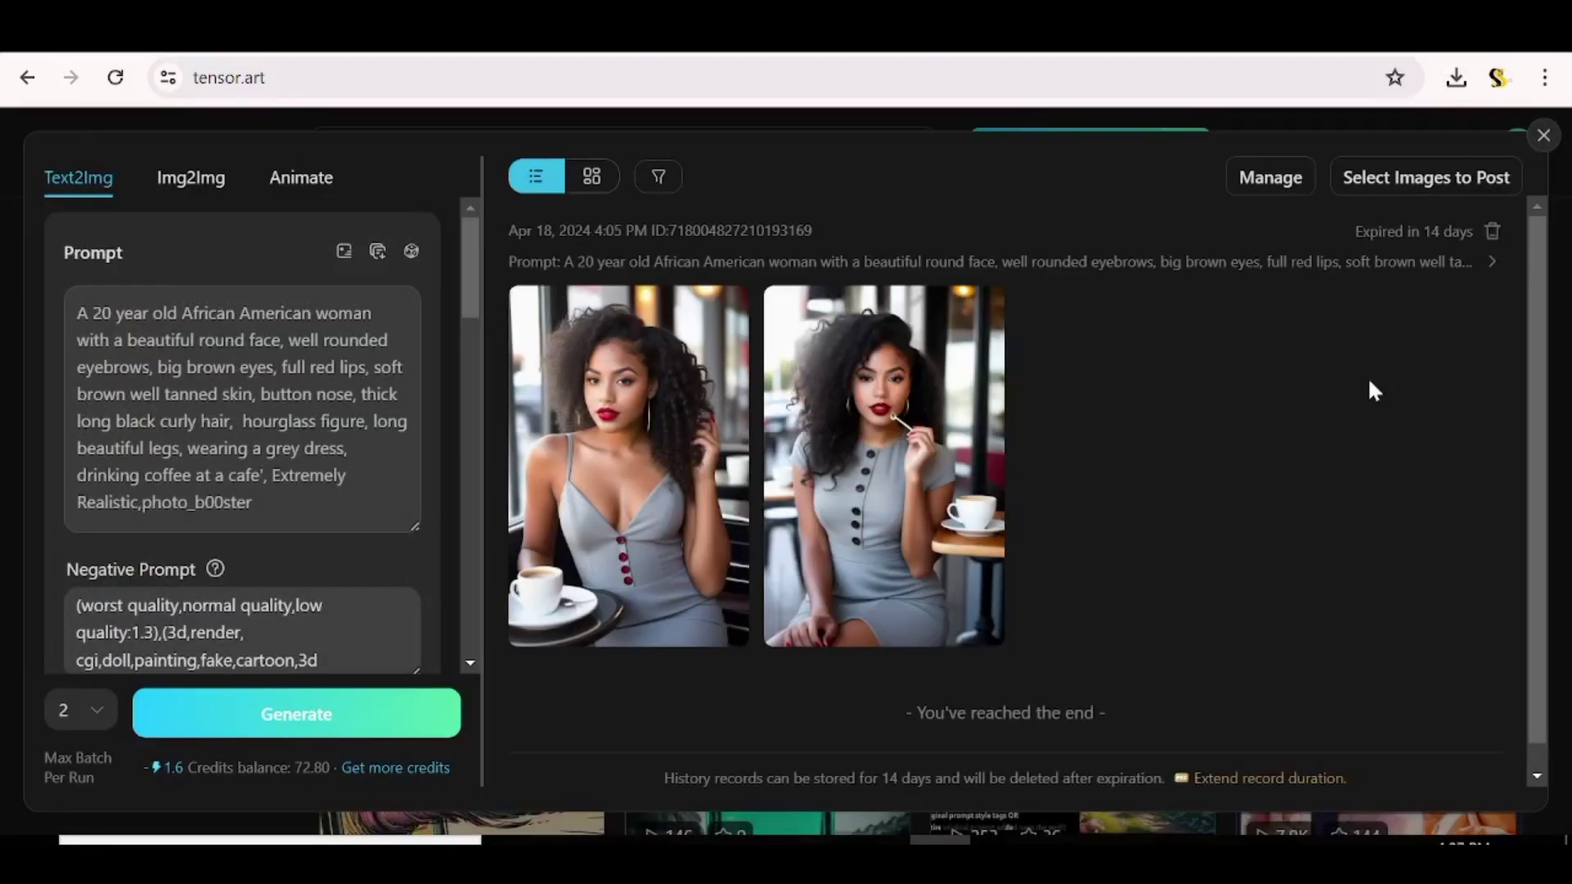
{"action": "mouse_move", "coordinate": [678, 449]}
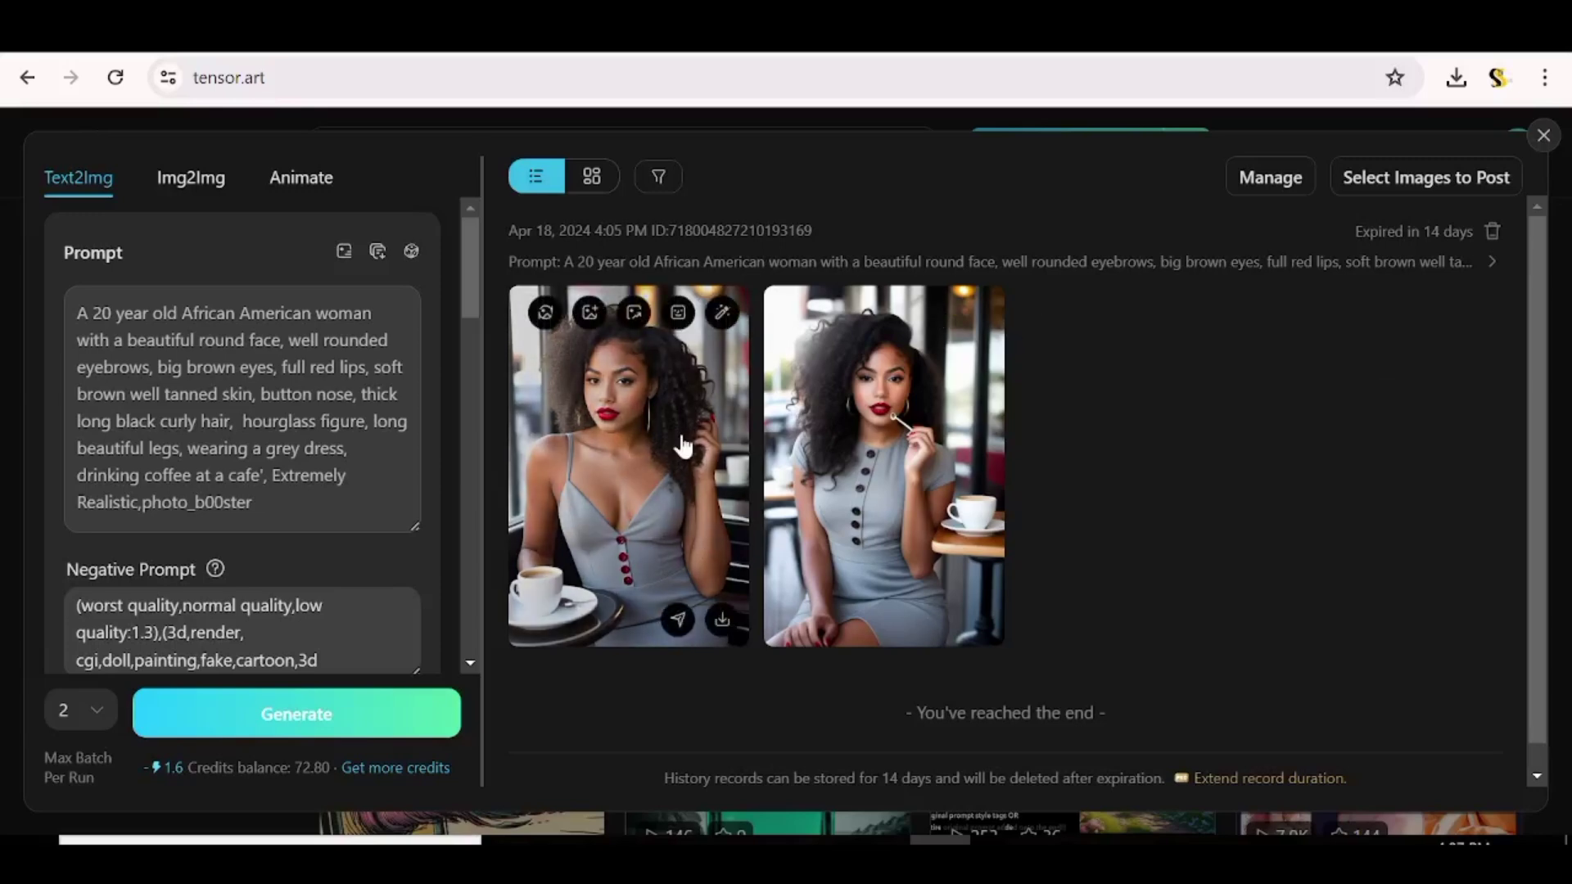
{"action": "left_click", "coordinate": [626, 452]}
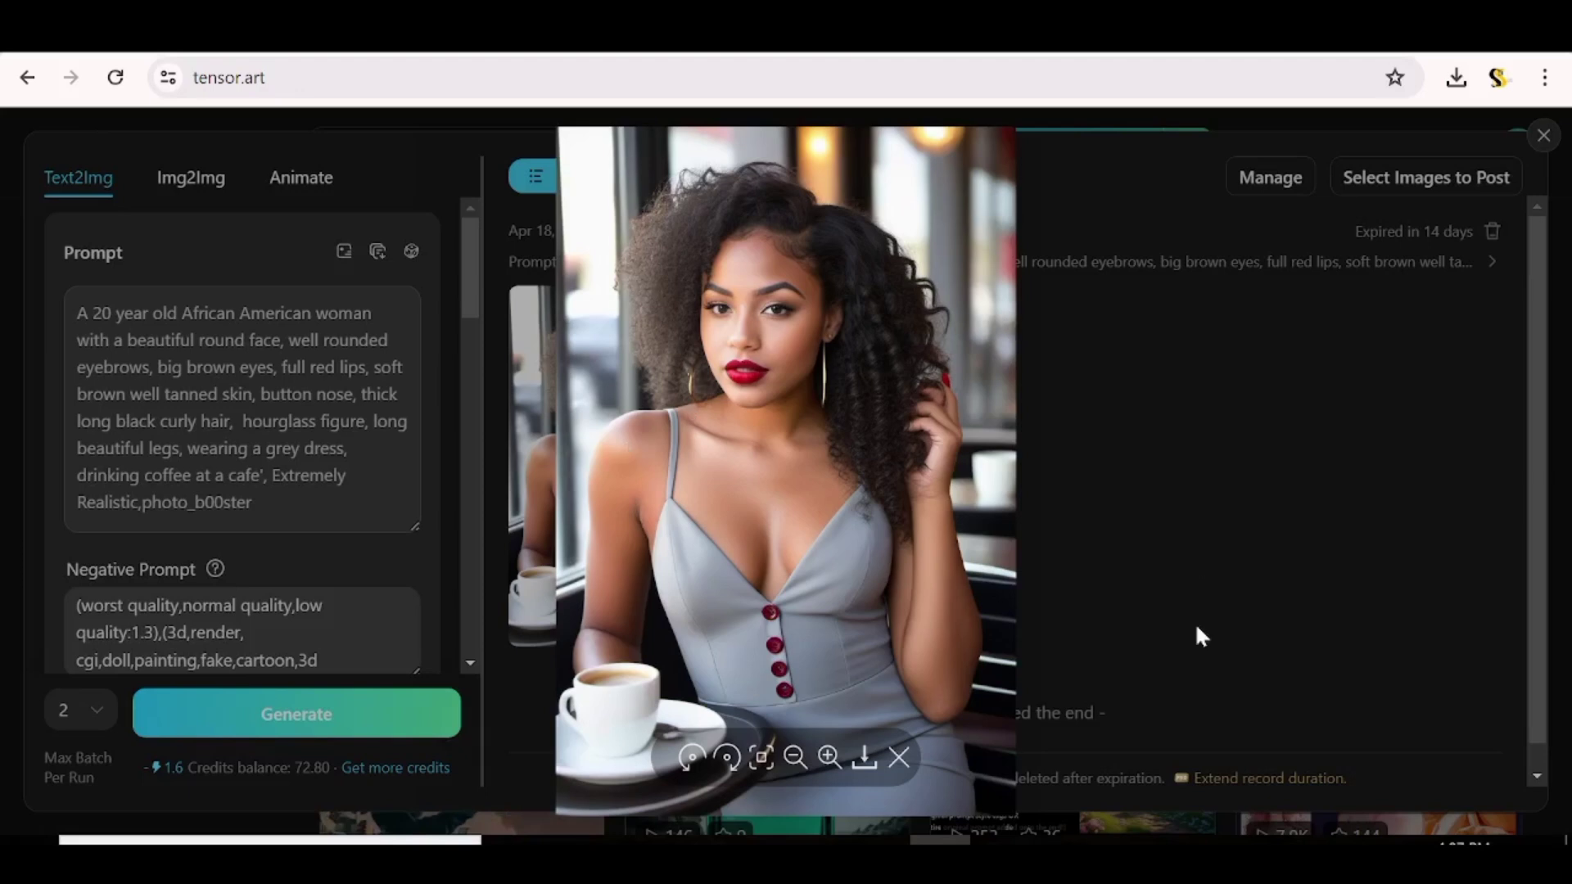
- Send the first cafe image to After Detailer with the hand_yolov8n.pt detection model
{"action": "left_click", "coordinate": [1155, 565]}
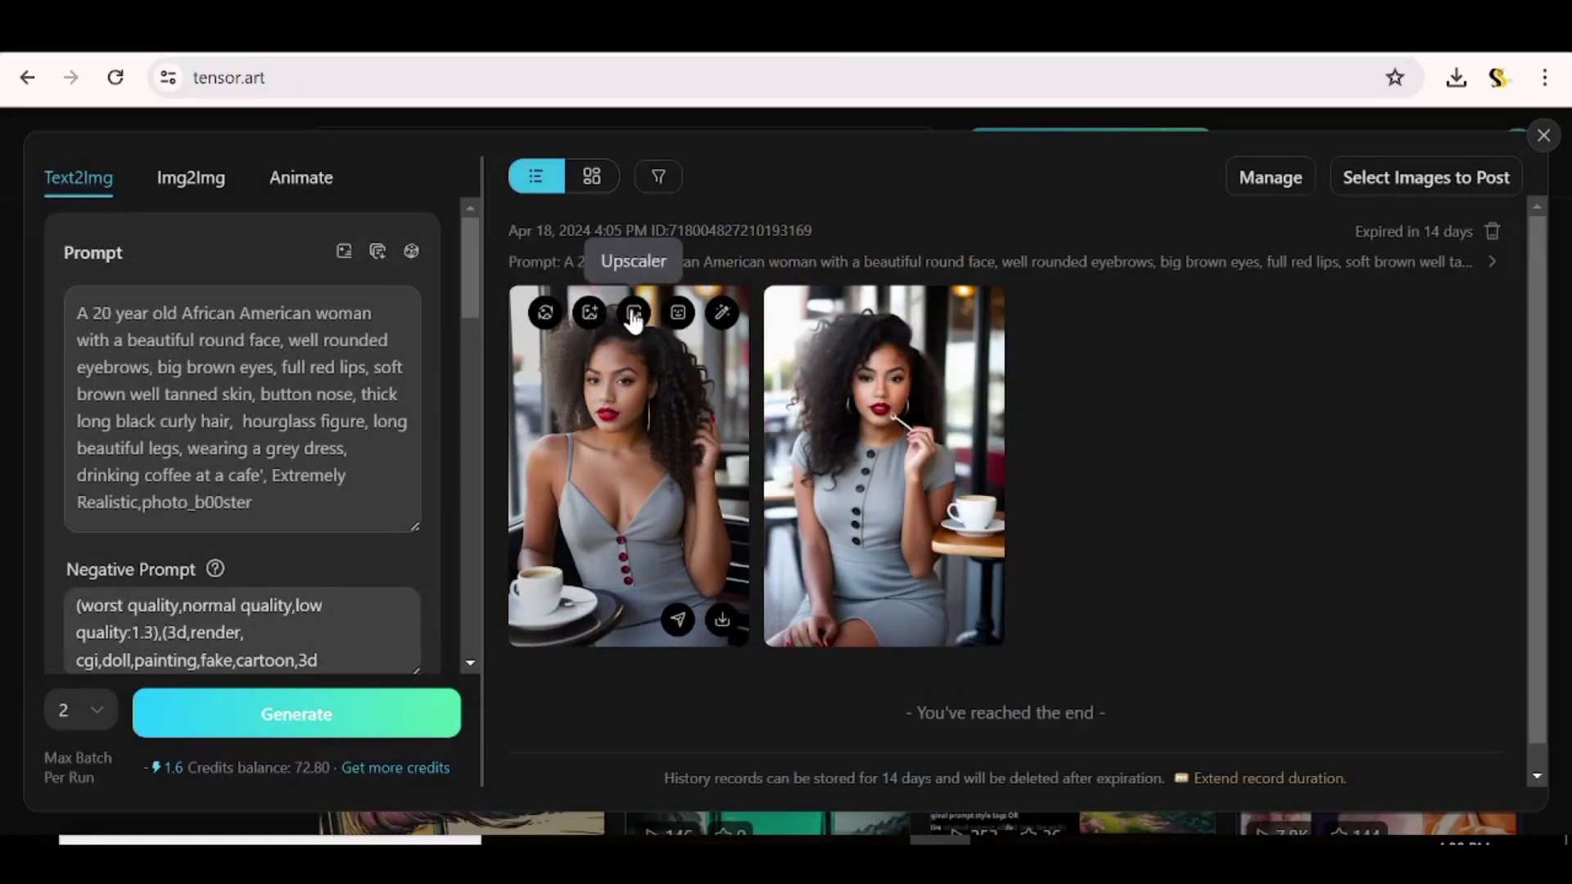
{"action": "left_click", "coordinate": [681, 319]}
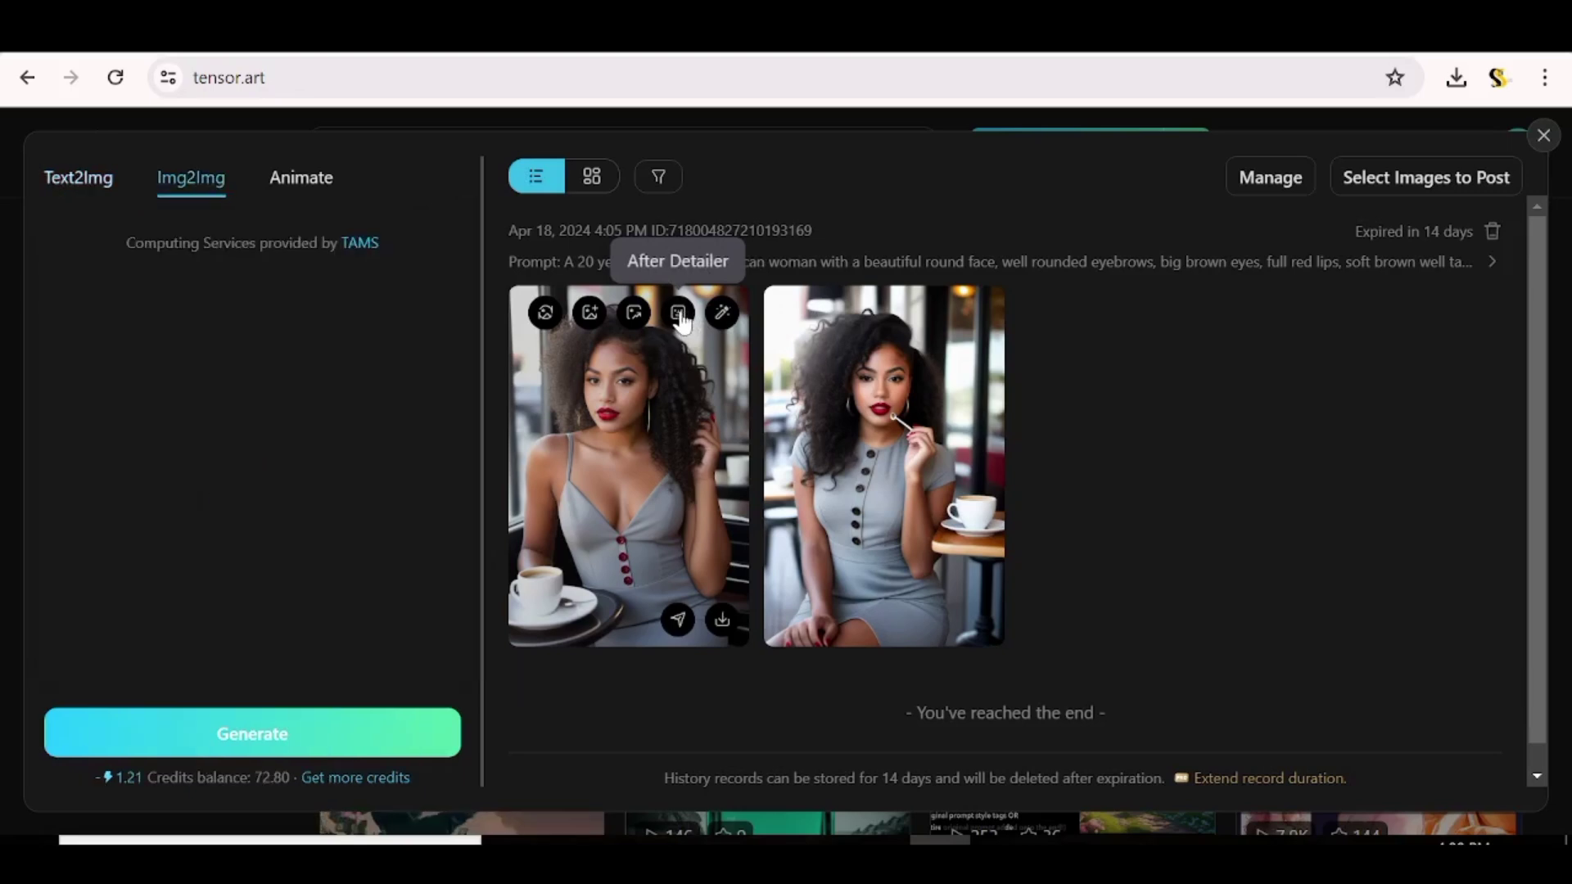
{"action": "left_click_drag", "start_coordinate": [477, 315], "coordinate": [462, 385]}
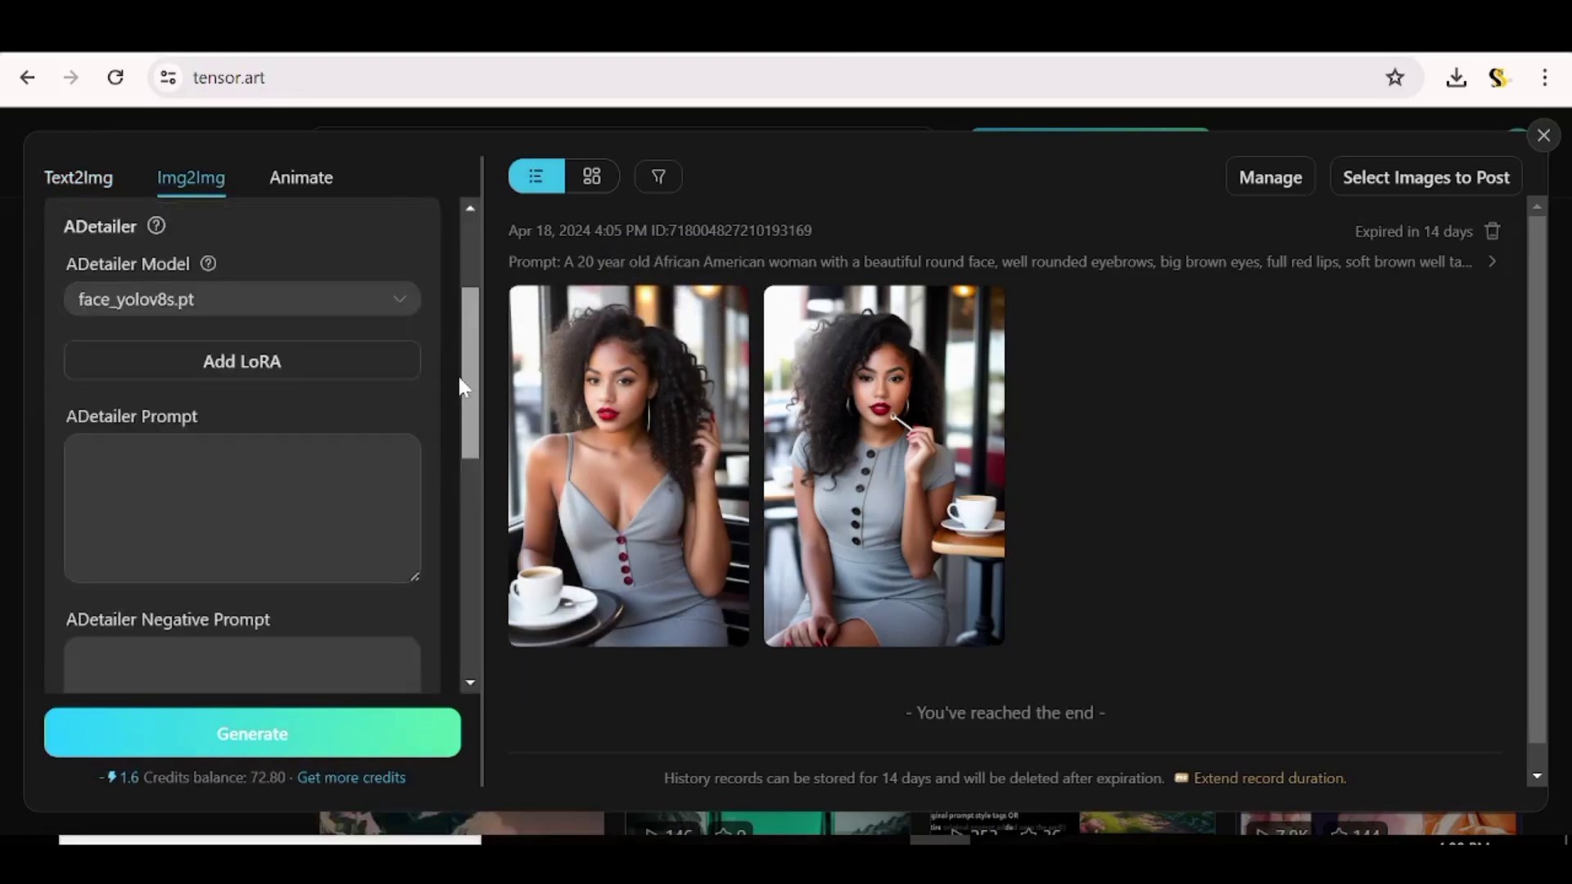
{"action": "left_click", "coordinate": [282, 304]}
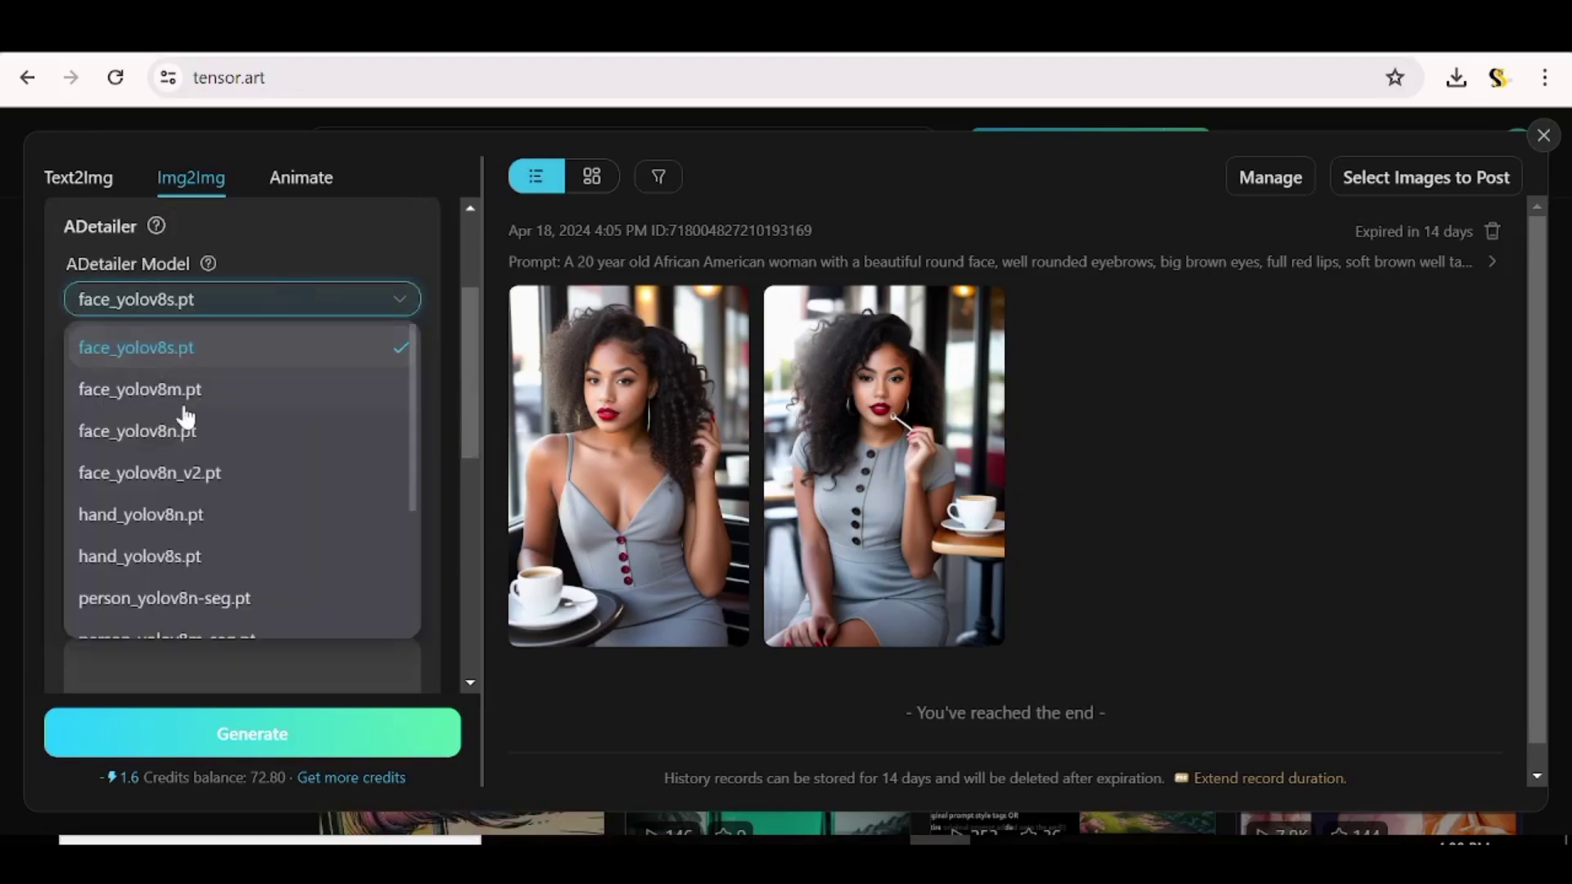
{"action": "left_click", "coordinate": [169, 526]}
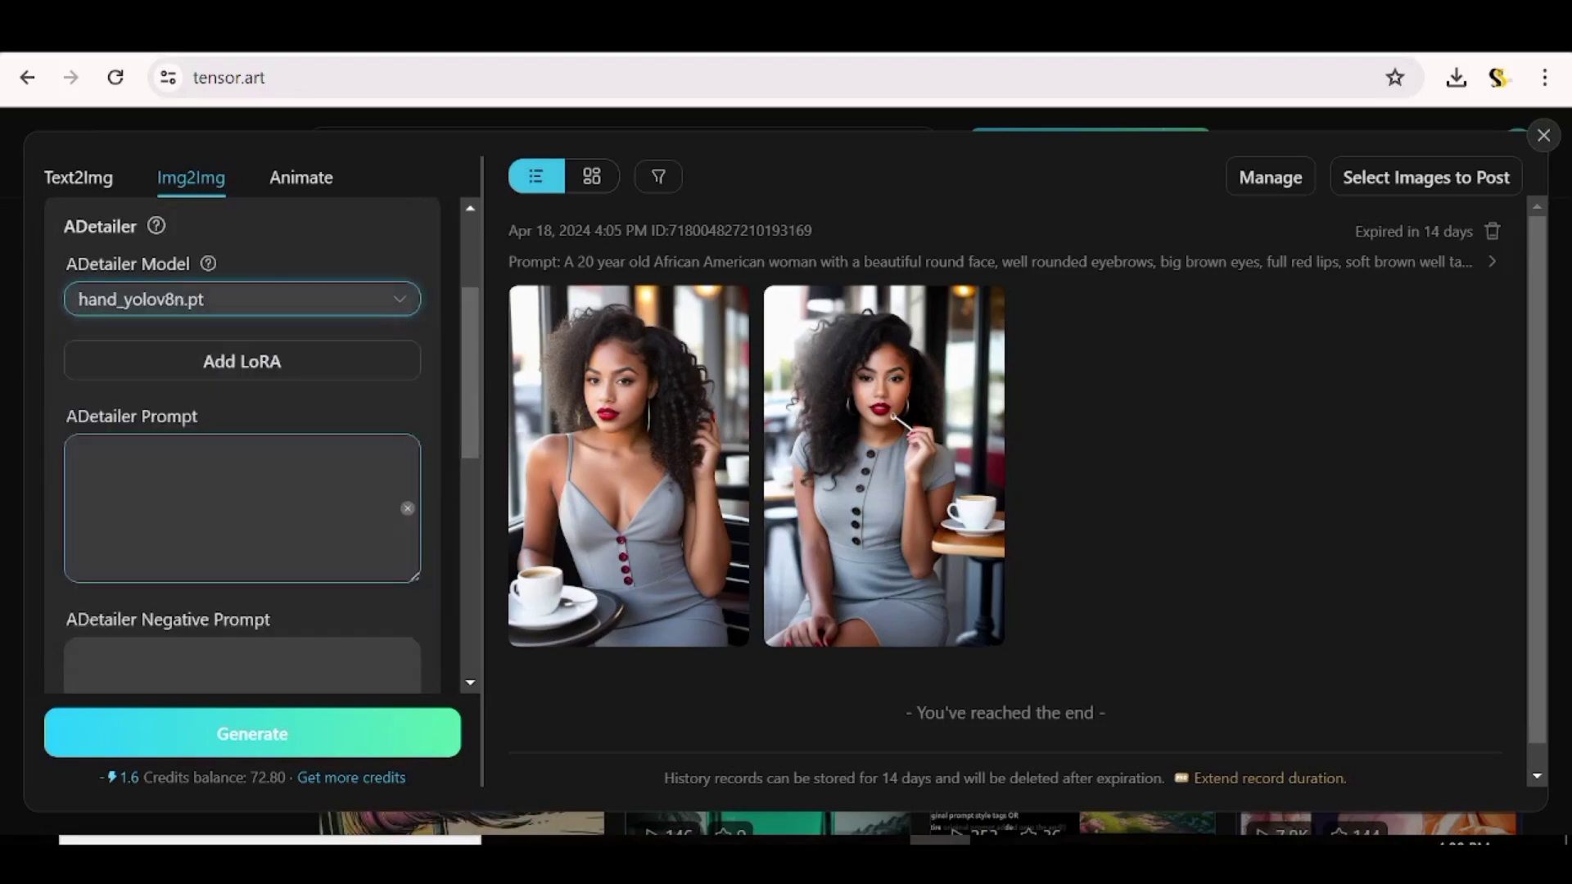
{"action": "left_click_drag", "start_coordinate": [464, 327], "coordinate": [478, 575]}
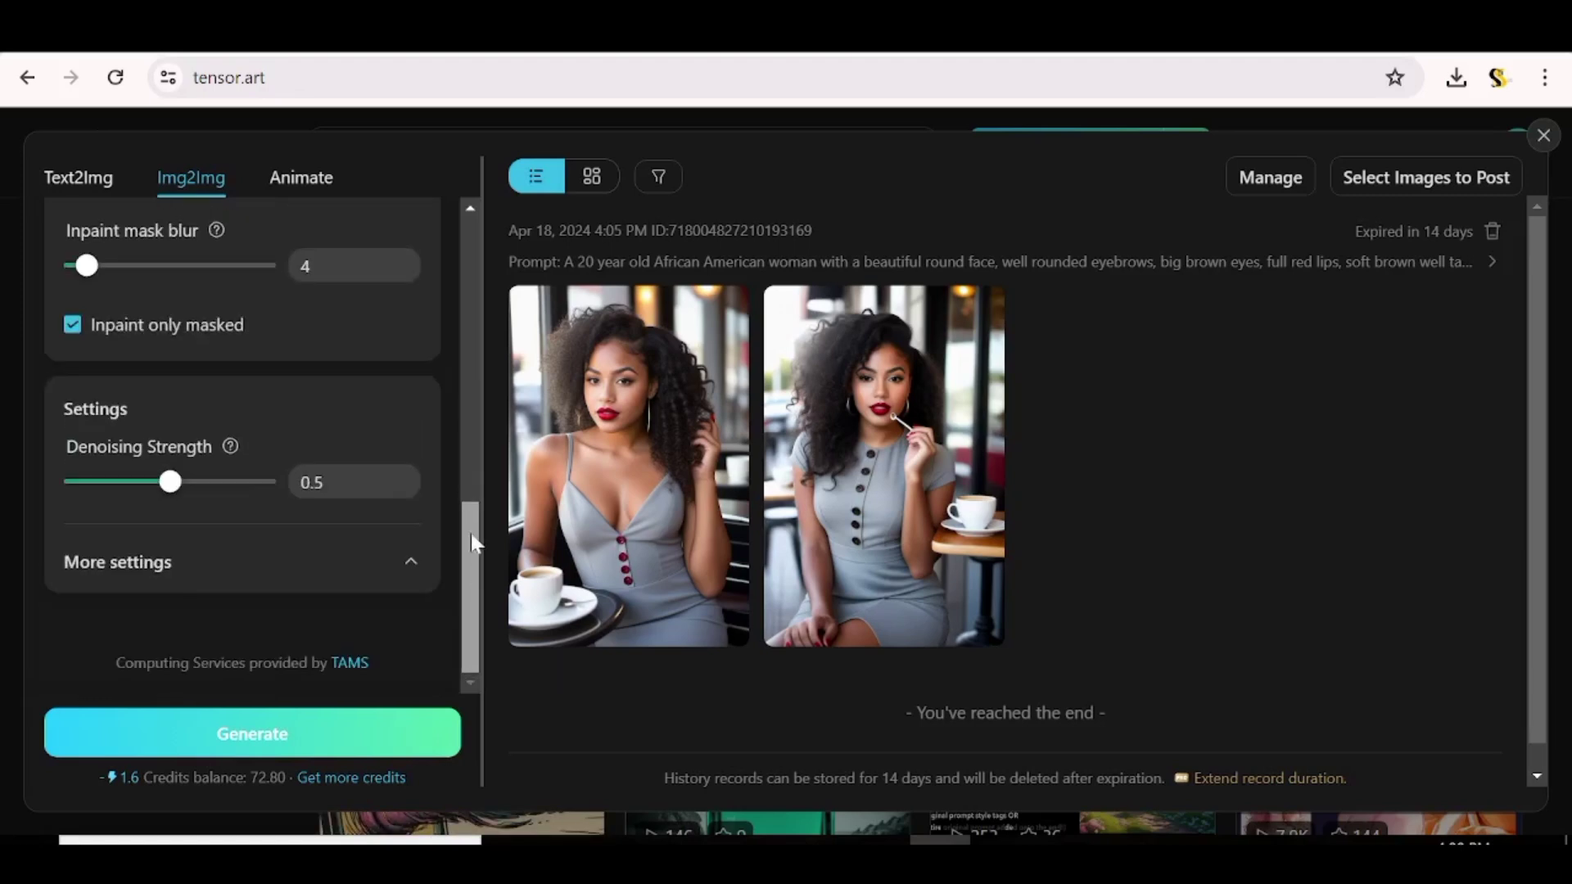
{"action": "left_click_drag", "start_coordinate": [468, 483], "coordinate": [478, 262]}
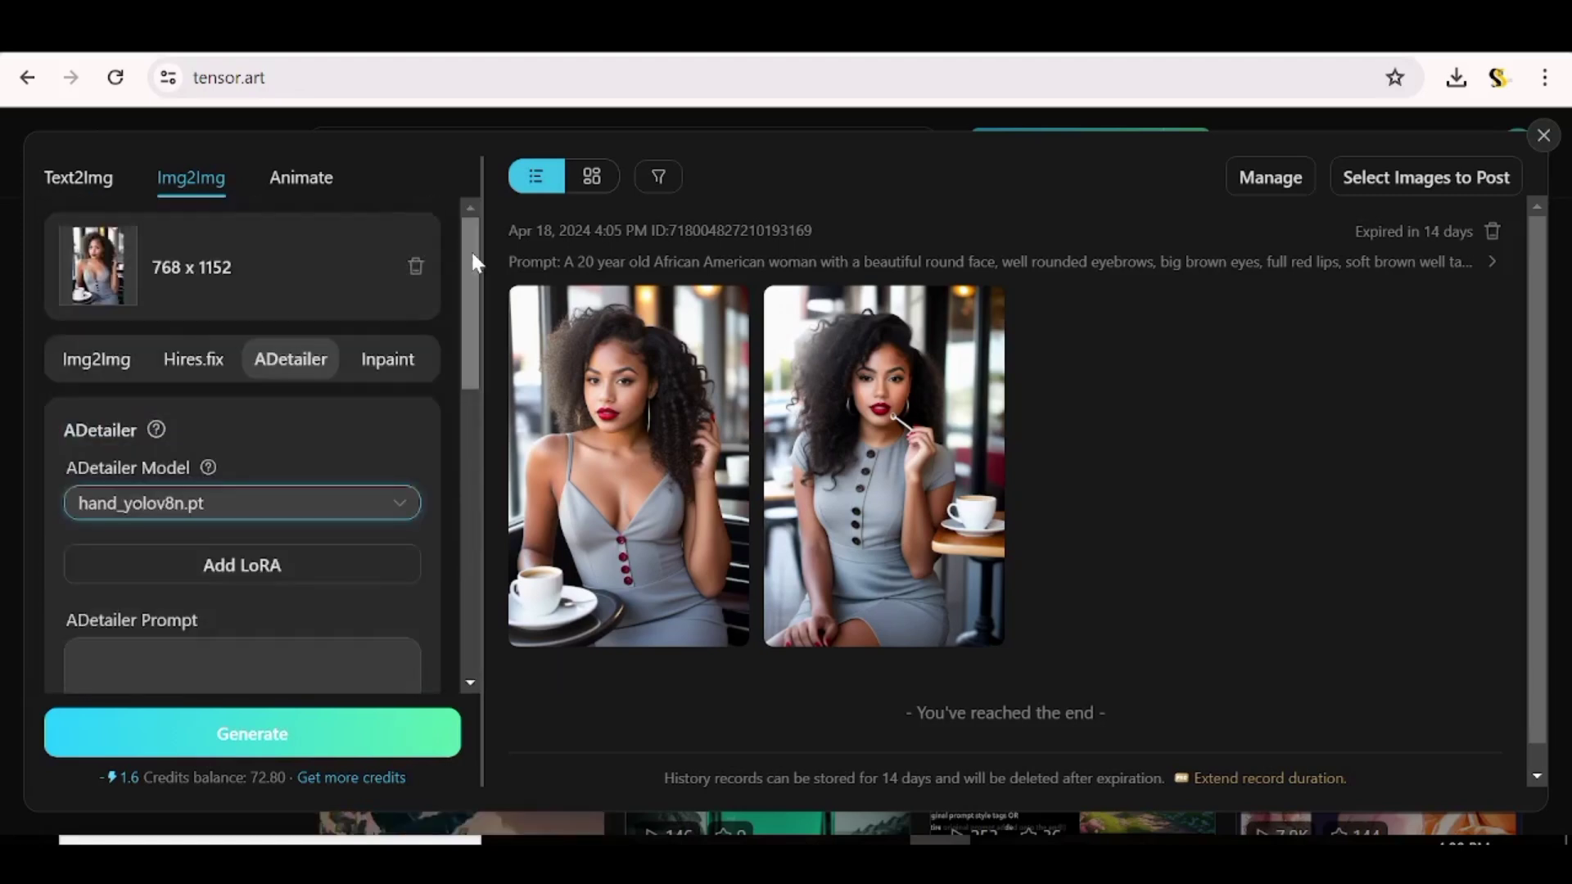
- Search 'hands' and add the XL Perfect Hands Project LoRA to ADetailer at 0.8
{"action": "left_click", "coordinate": [254, 563]}
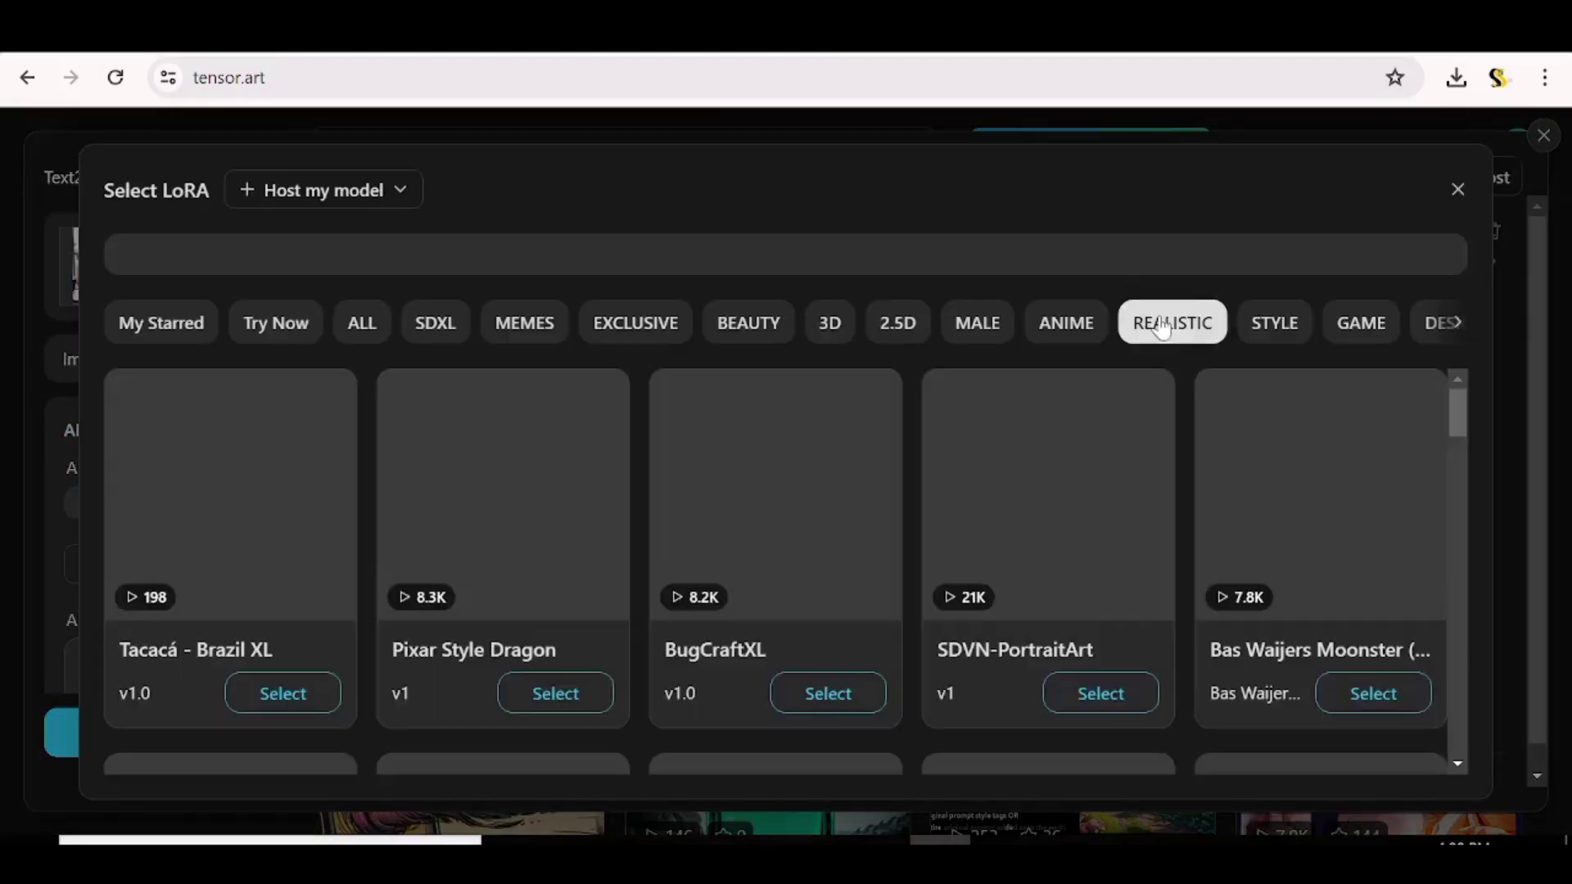
{"action": "left_click", "coordinate": [1163, 326]}
{"action": "left_click", "coordinate": [435, 254]}
{"action": "type", "text": "han"}
{"action": "key", "text": "BackSpace"}
{"action": "type", "text": "nds"}
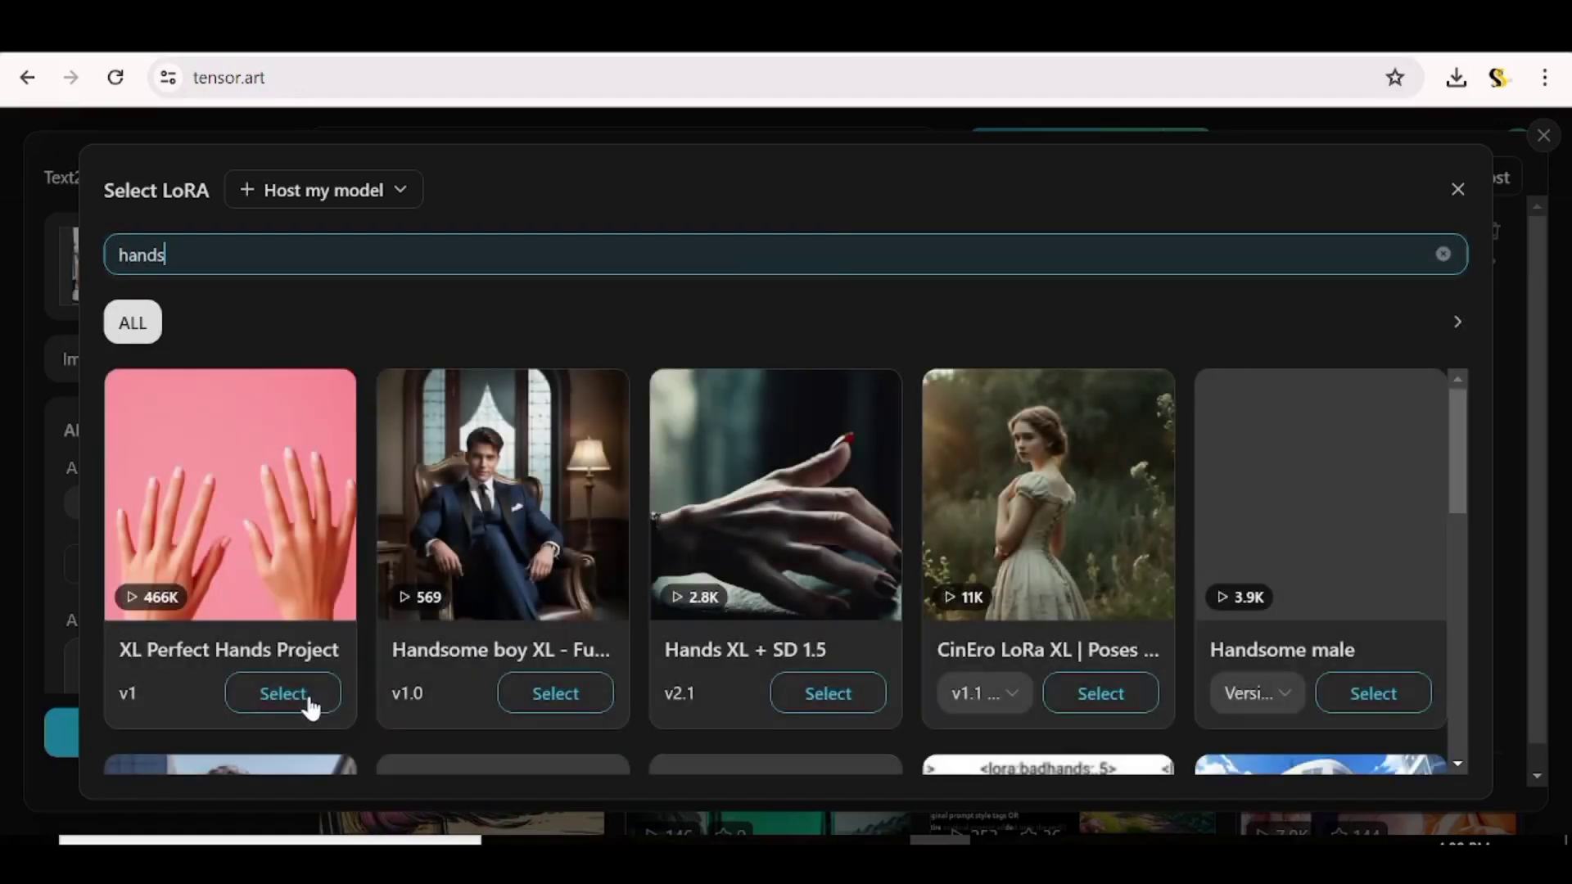
{"action": "left_click", "coordinate": [307, 695]}
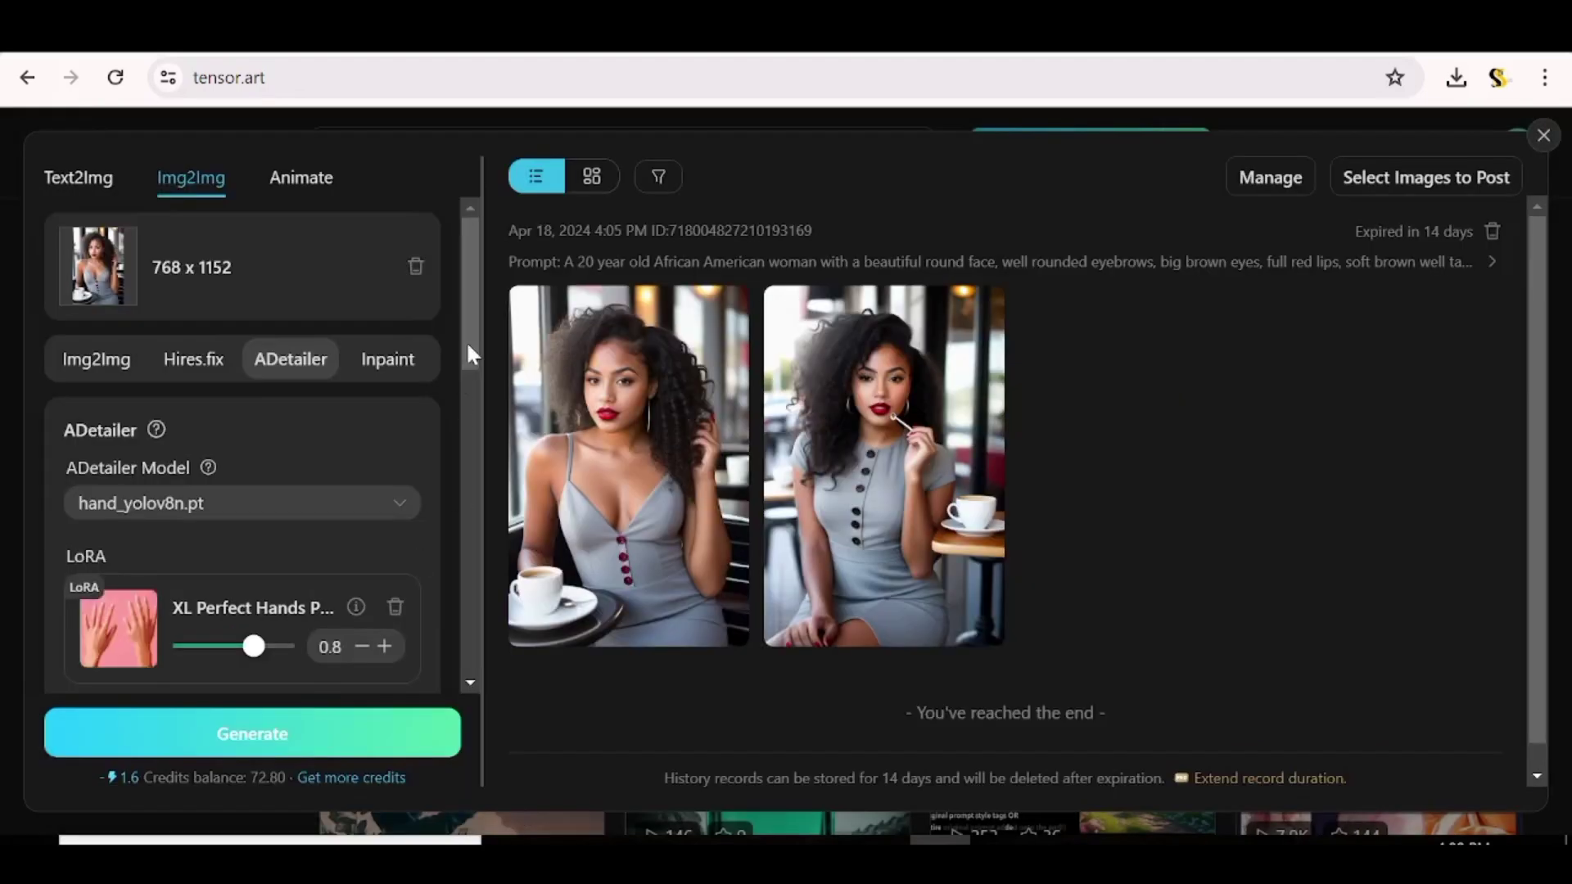
{"action": "scroll", "coordinate": [470, 339], "scroll_direction": "down", "scroll_amount": 5}
- Enter 'perfect hands and fingers' as the detailer prompt and generate the refined cafe image
{"action": "left_click", "coordinate": [164, 352]}
{"action": "type", "text": "perfect hands and fingers"}
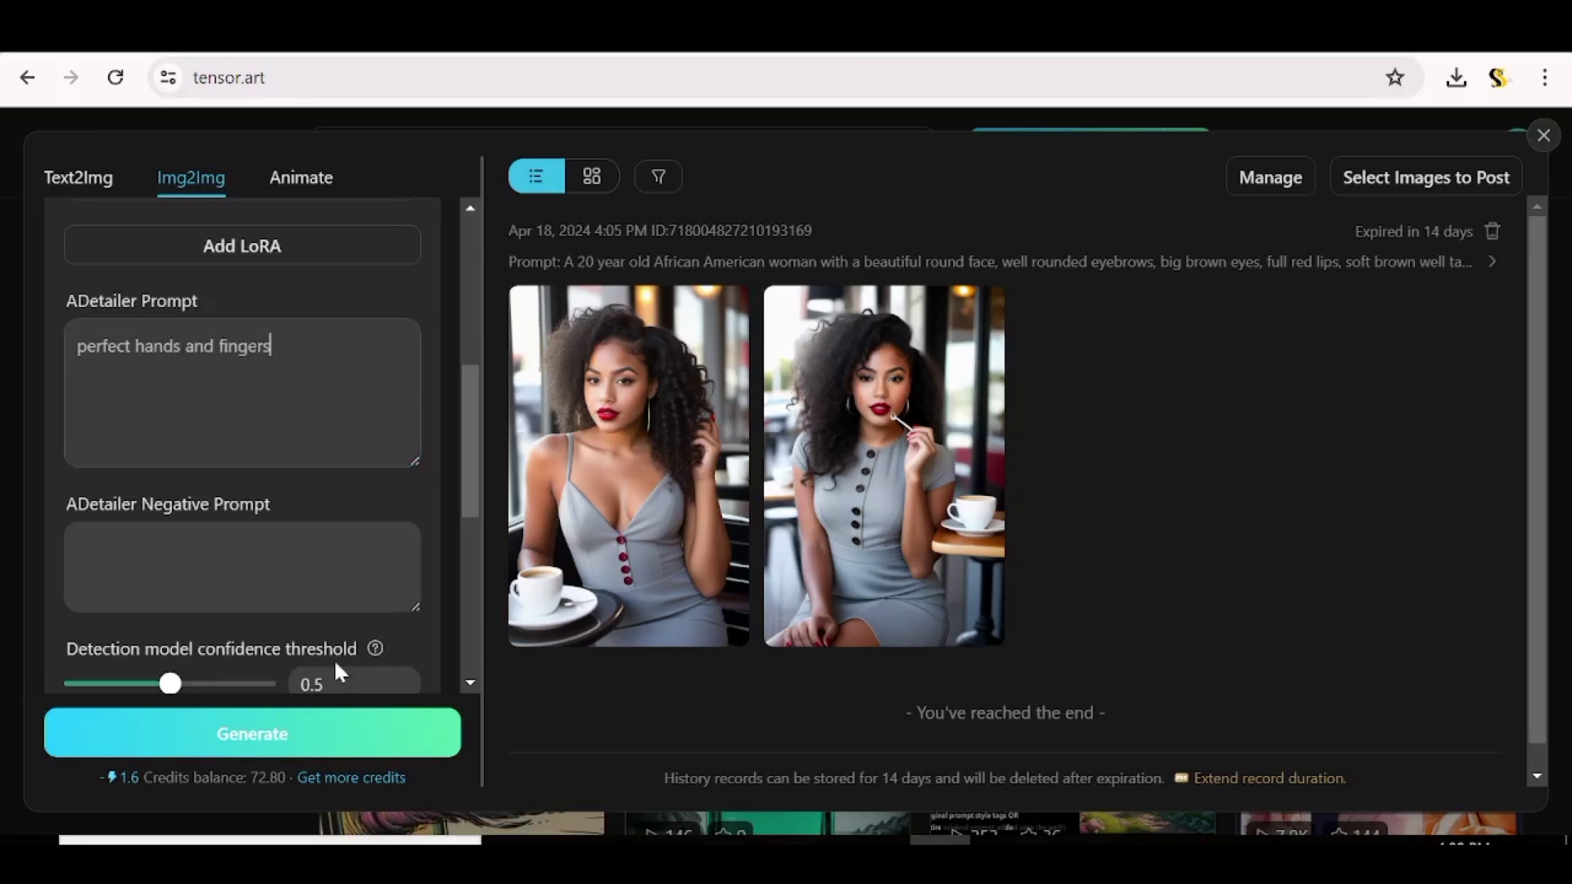
{"action": "left_click", "coordinate": [303, 737]}
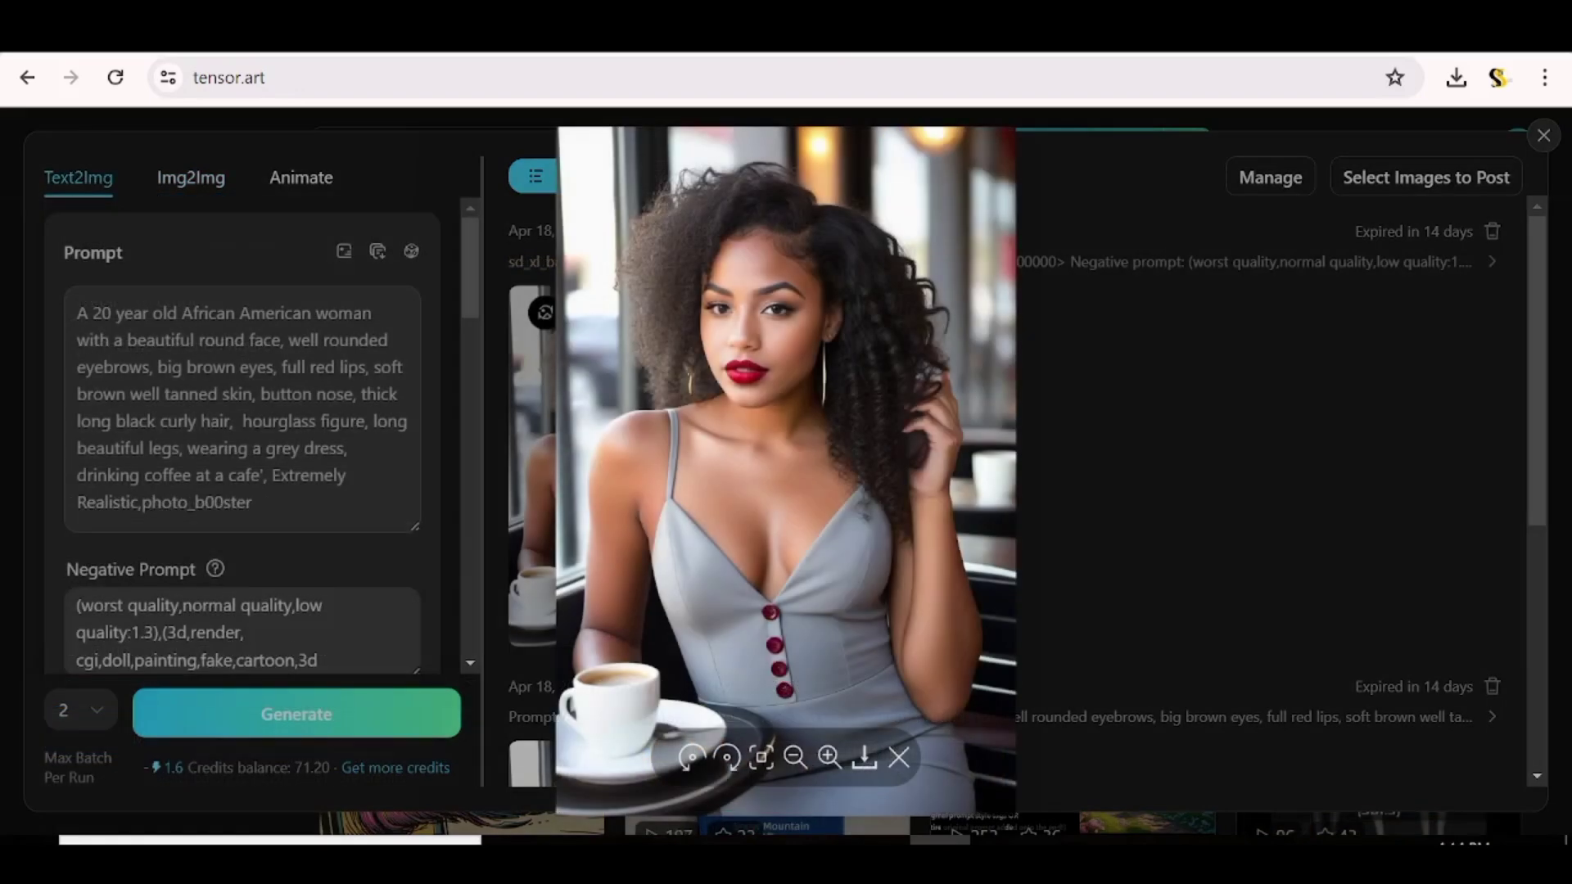
{"action": "scroll", "coordinate": [843, 418], "scroll_direction": "up", "scroll_amount": 5}
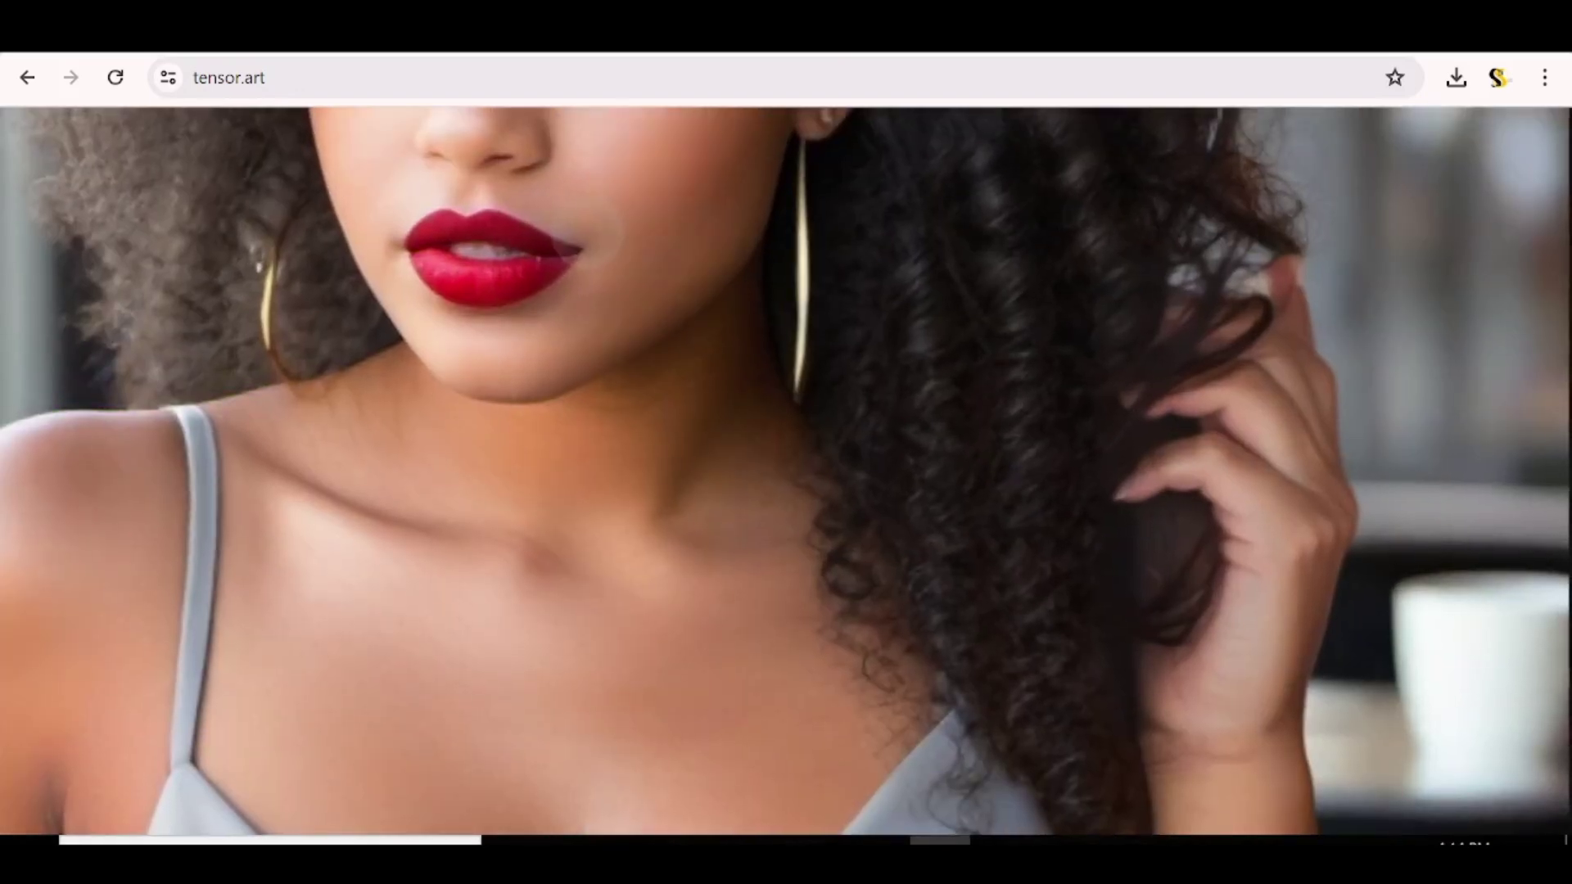
{"action": "scroll", "coordinate": [843, 417], "scroll_direction": "down", "scroll_amount": 5}
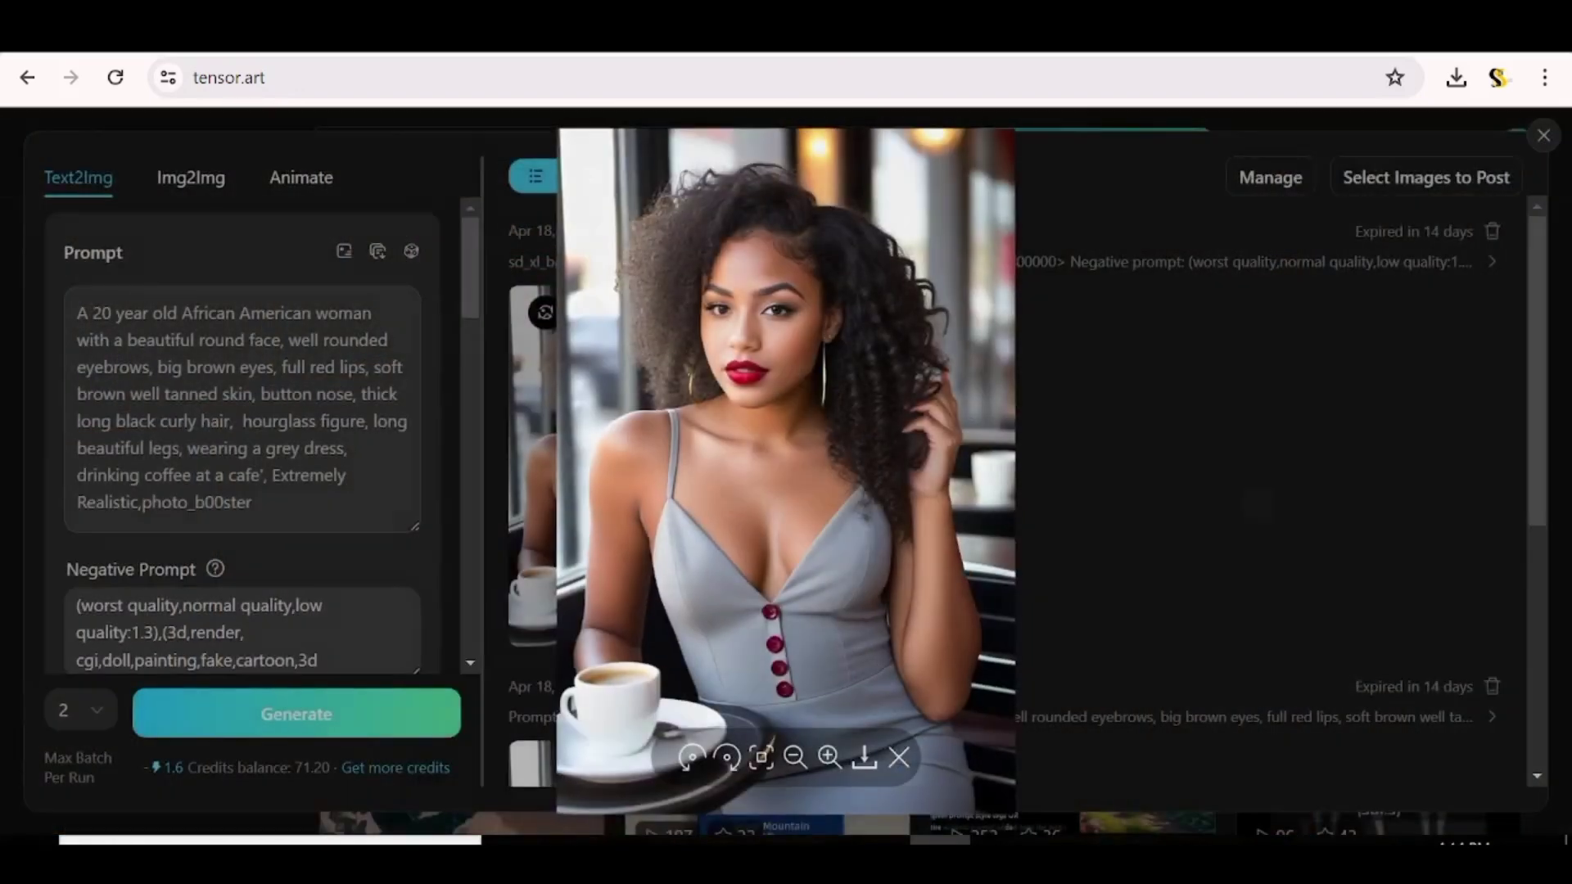
{"action": "key", "text": "Escape"}
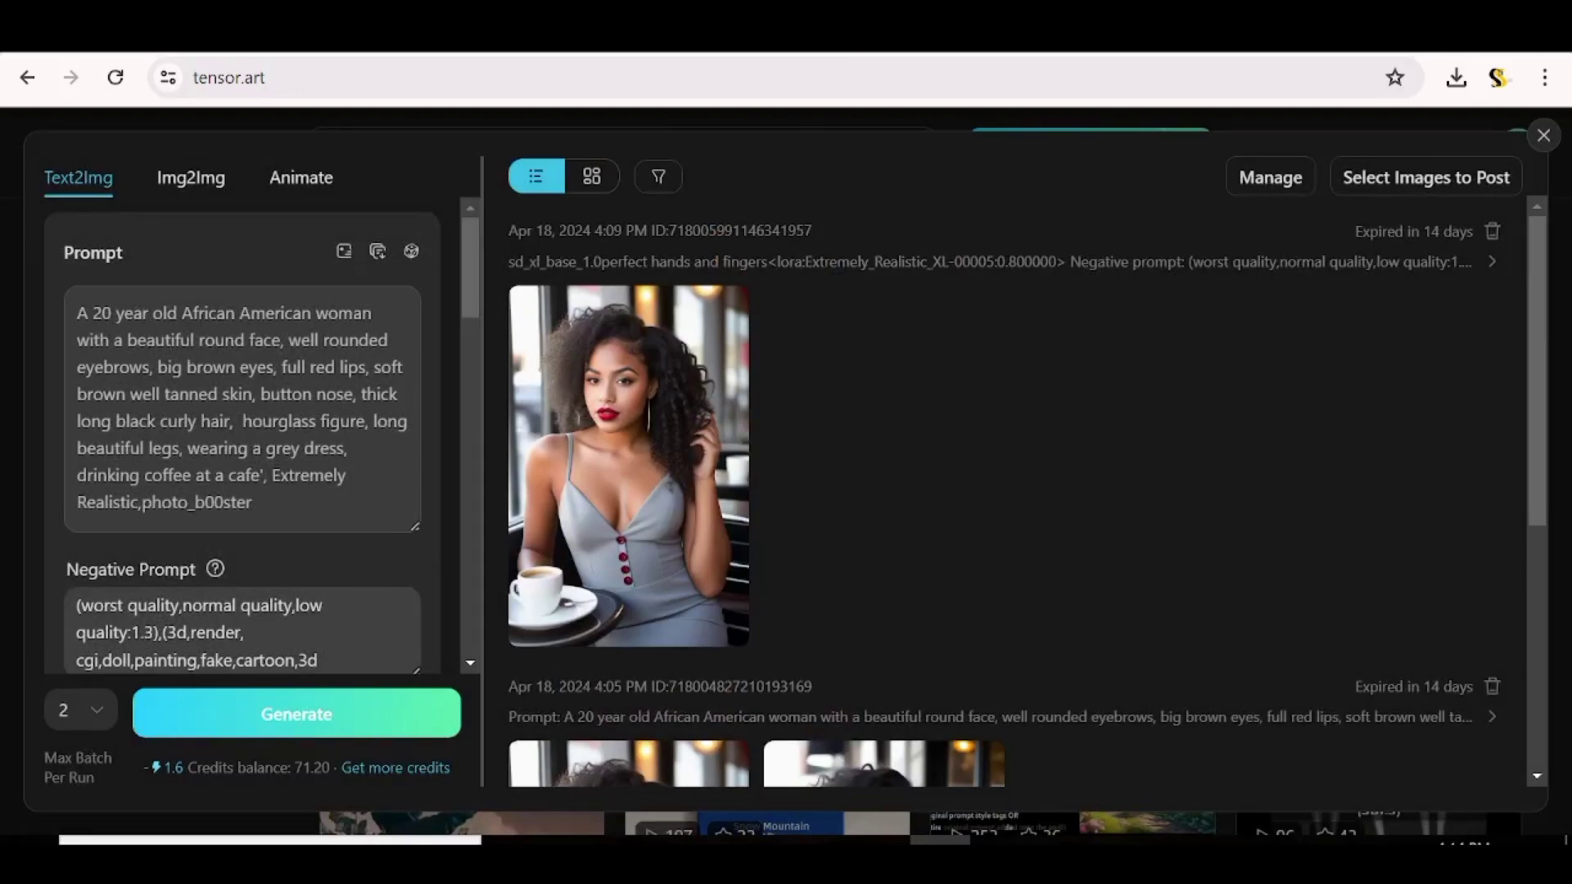
- Paint an inpainting mask over the hand raised to her hair and confirm it
{"action": "scroll", "coordinate": [472, 303], "scroll_direction": "down", "scroll_amount": 2}
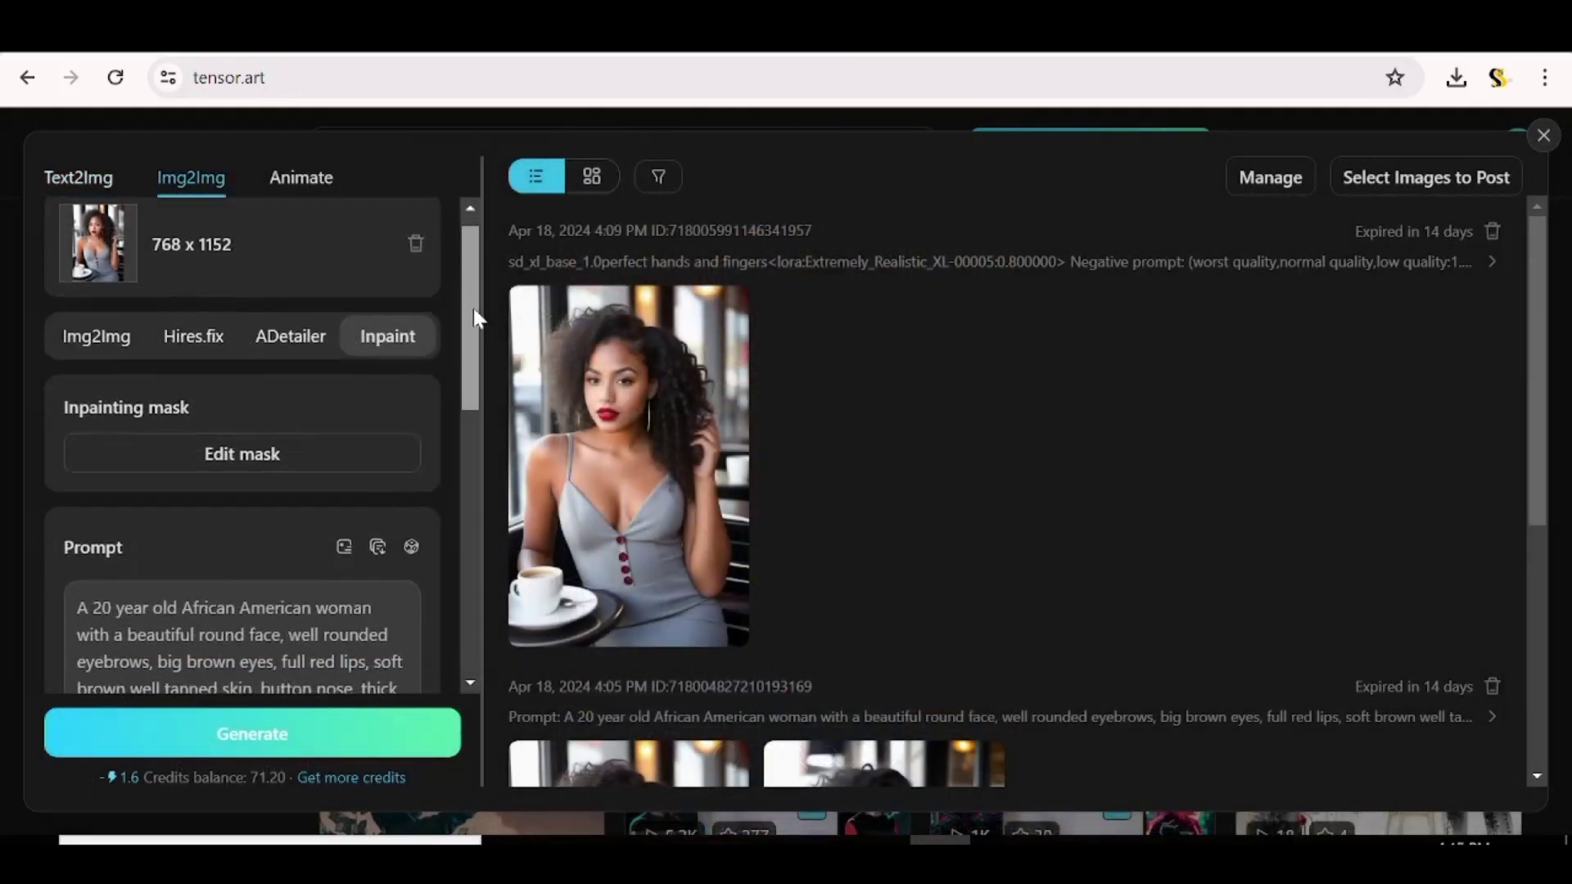
{"action": "left_click", "coordinate": [303, 380]}
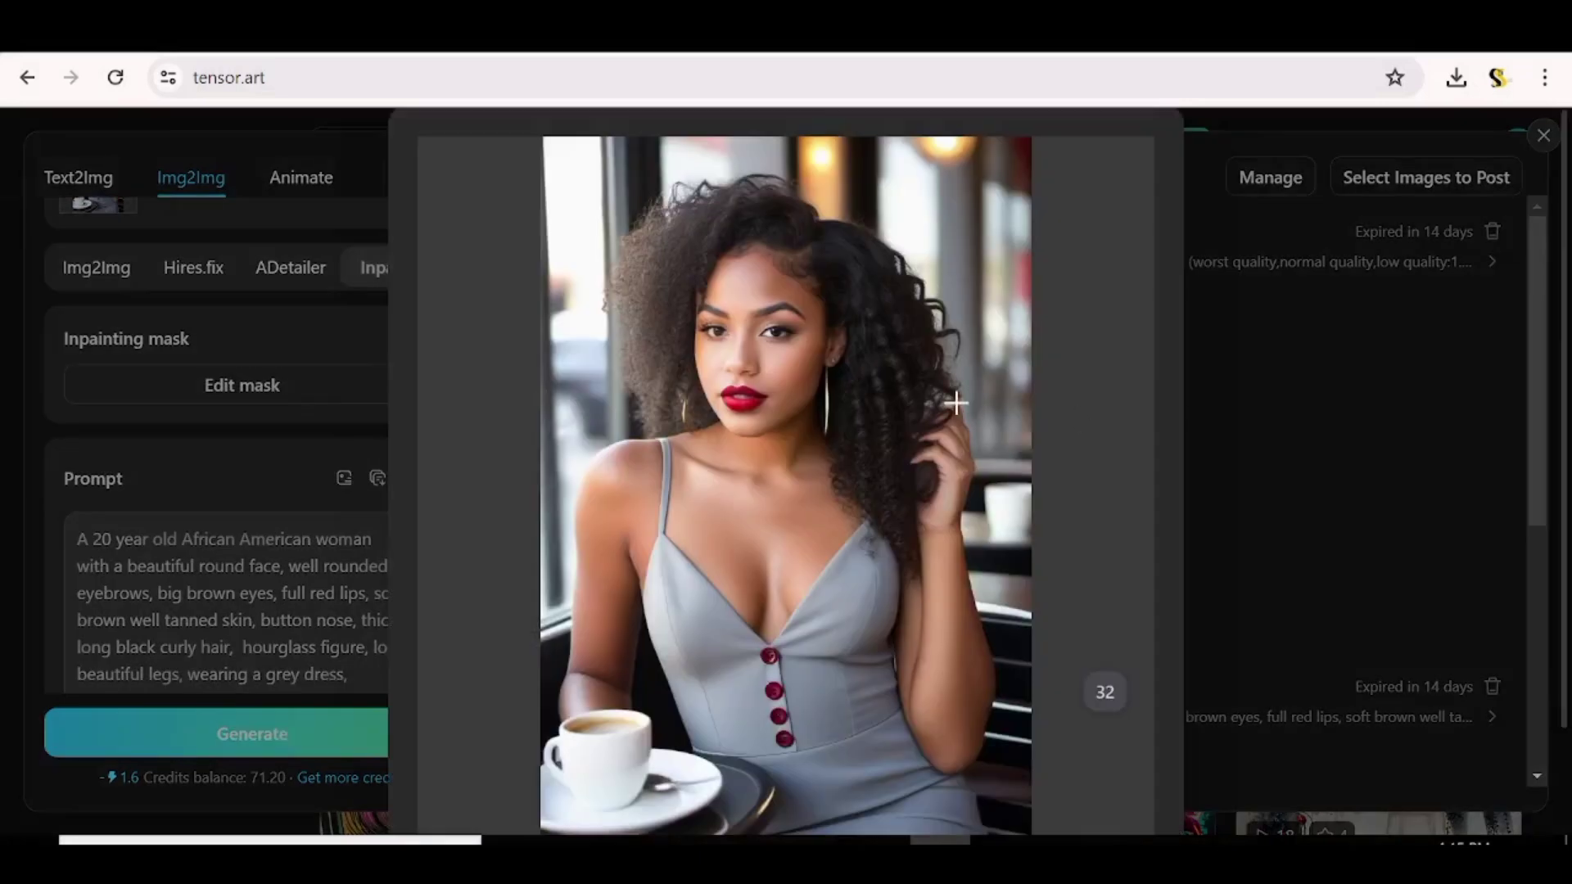
{"action": "mouse_move", "coordinate": [959, 399]}
{"action": "left_mouse_down"}
{"action": "mouse_move", "coordinate": [932, 433]}
{"action": "mouse_move", "coordinate": [957, 452]}
{"action": "mouse_move", "coordinate": [961, 414]}
{"action": "mouse_move", "coordinate": [924, 448]}
{"action": "left_mouse_up"}
{"action": "scroll", "coordinate": [924, 448], "scroll_direction": "down", "scroll_amount": 2}
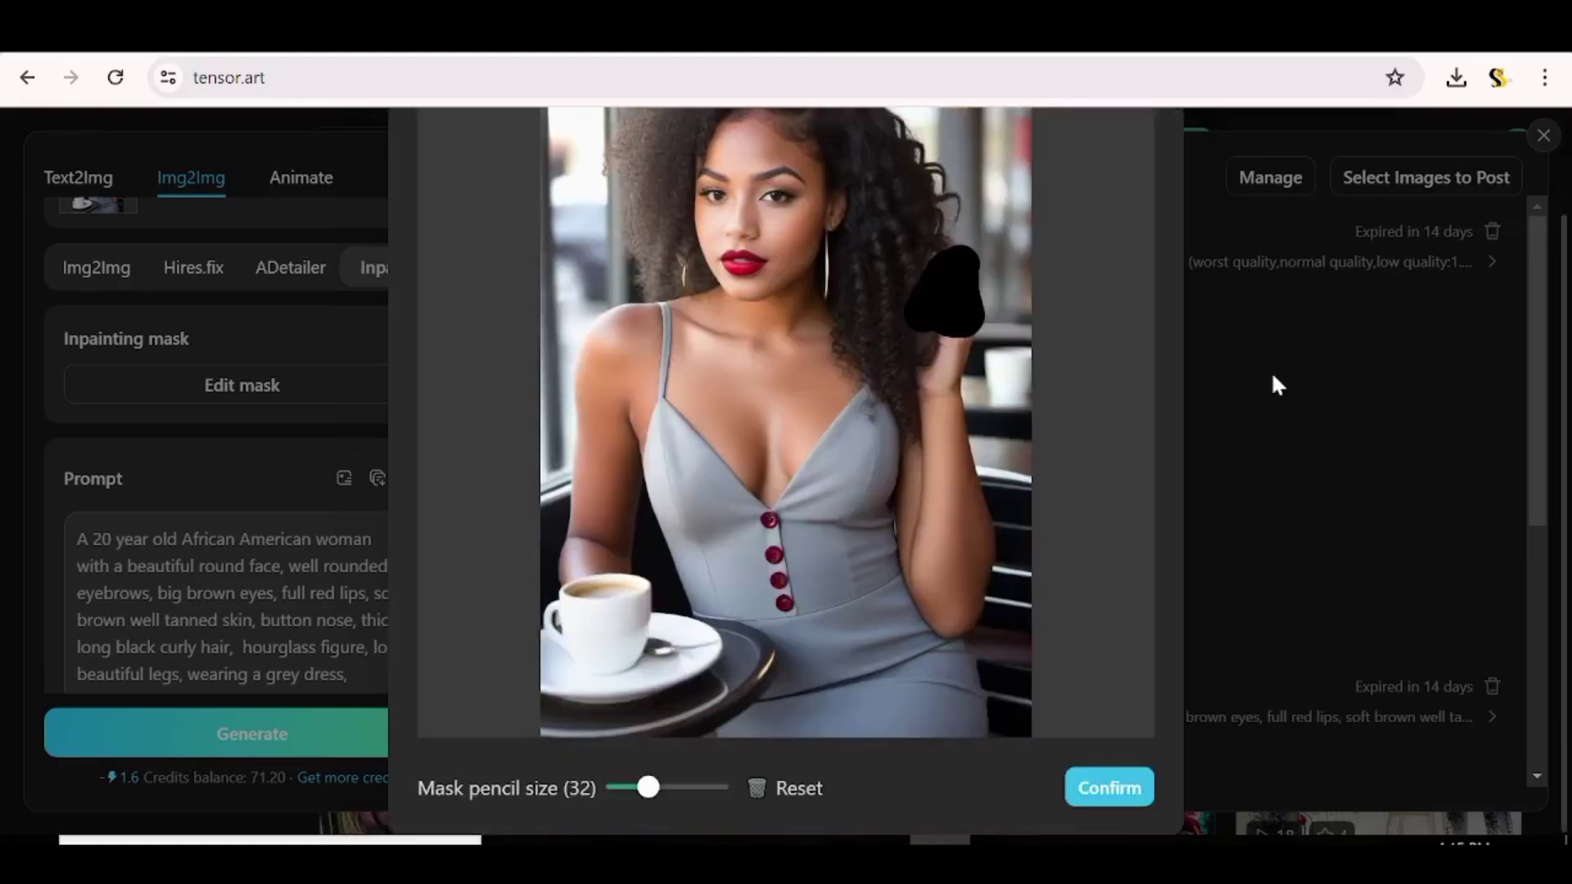
{"action": "left_click", "coordinate": [1105, 787]}
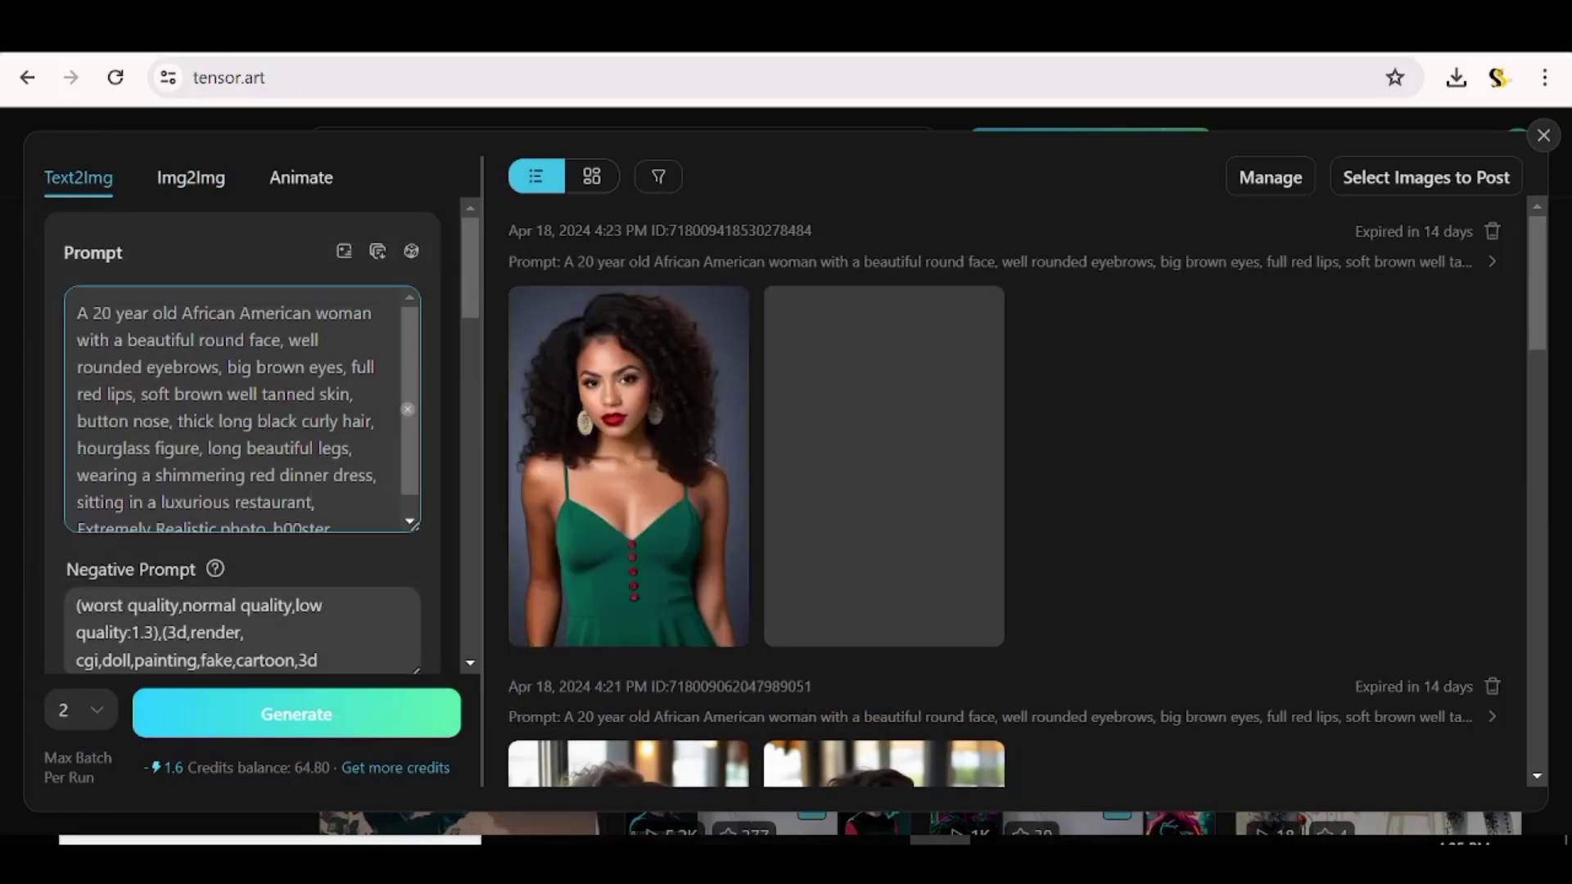
- Replace 'red' with 'maroon' in the prompt and generate the maroon-dress restaurant portraits
{"action": "mouse_move", "coordinate": [660, 527]}
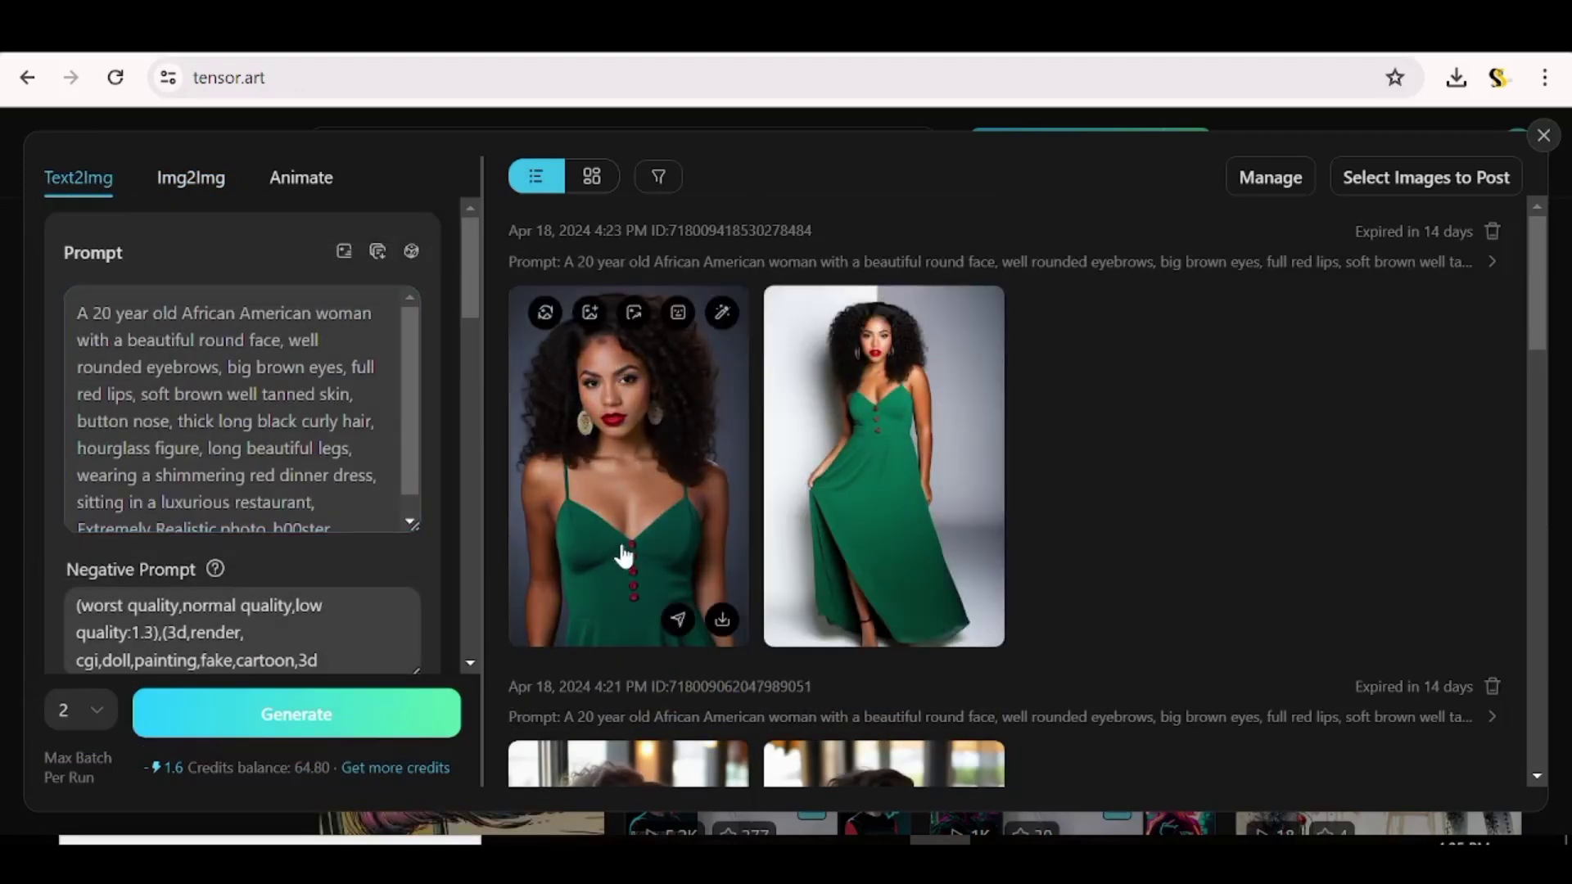
{"action": "left_click", "coordinate": [416, 506]}
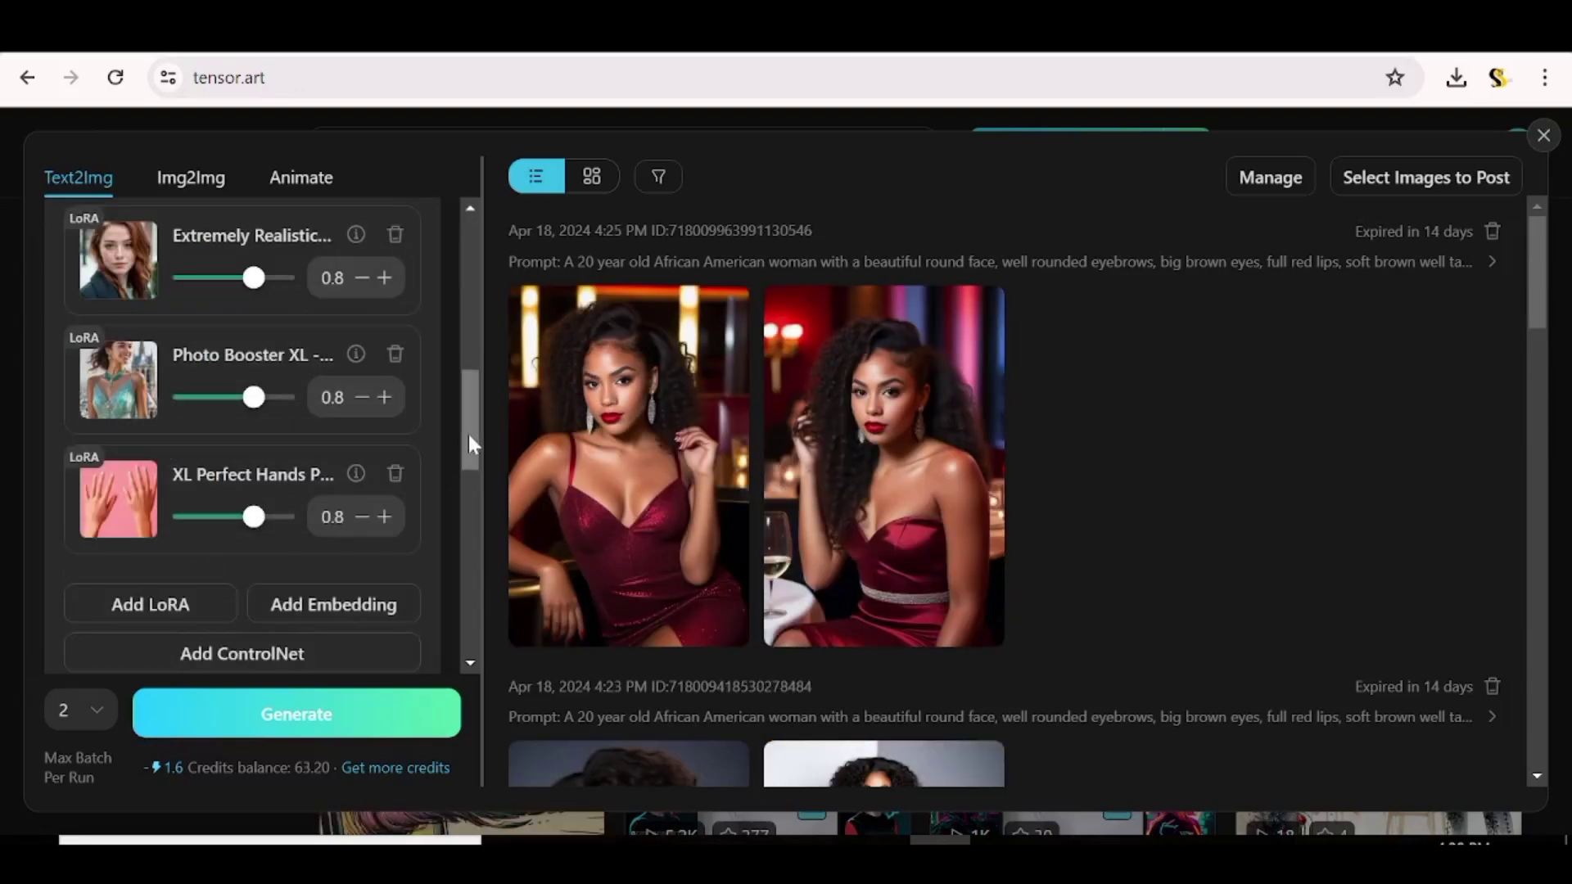
{"action": "left_click_drag", "start_coordinate": [468, 433], "coordinate": [467, 297]}
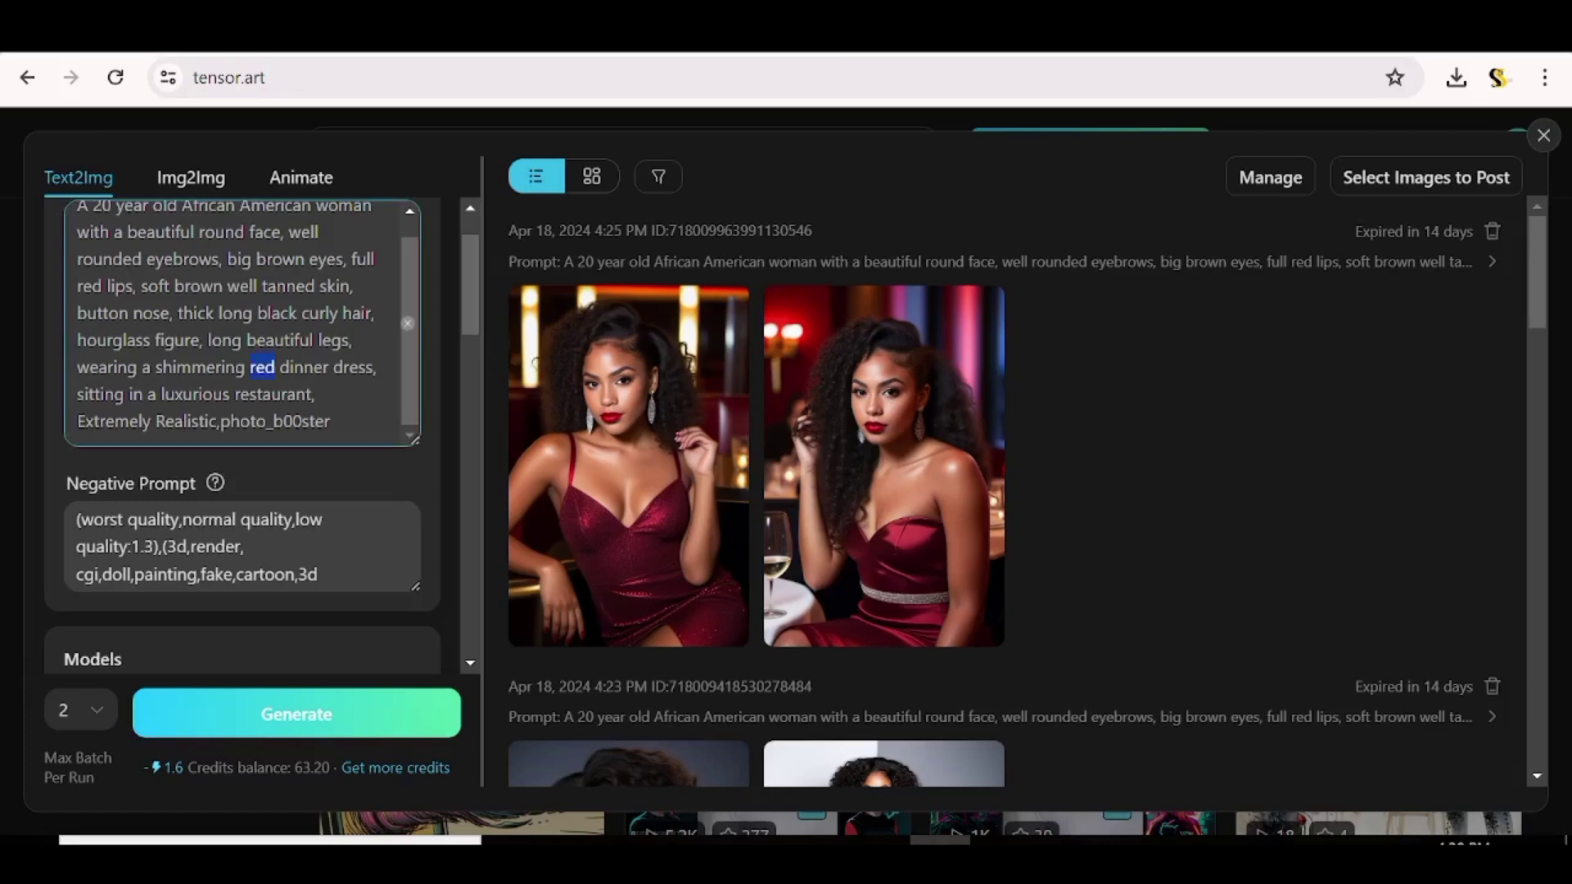
{"action": "key", "text": "ctrl+shift+Left"}
{"action": "type", "text": "maroon"}
{"action": "scroll", "coordinate": [243, 433], "scroll_direction": "down", "scroll_amount": 7}
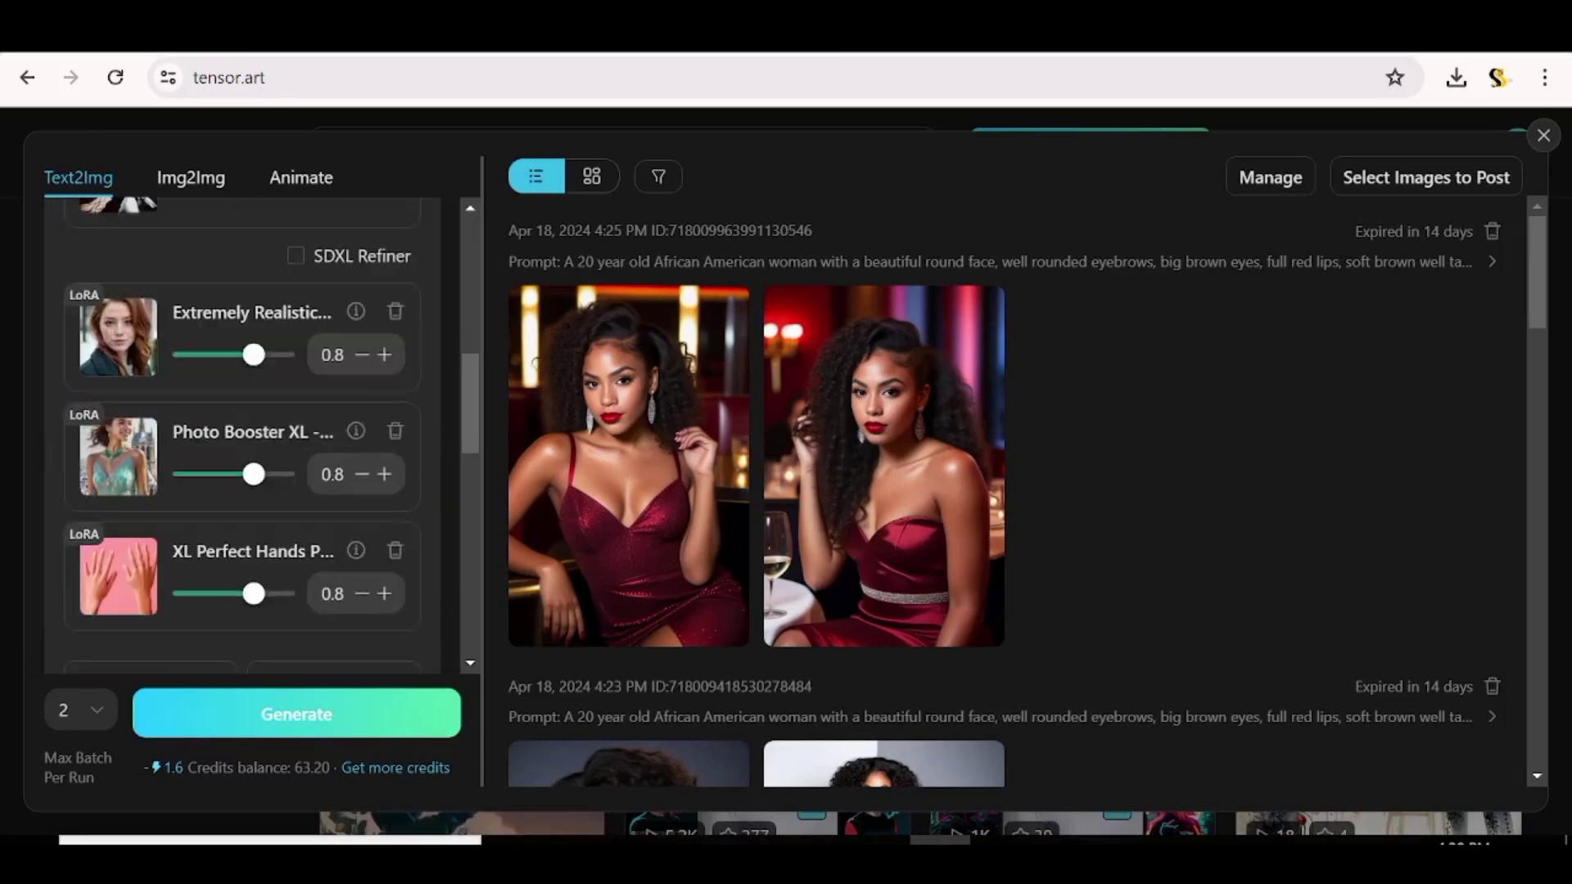
{"action": "left_click", "coordinate": [298, 713]}
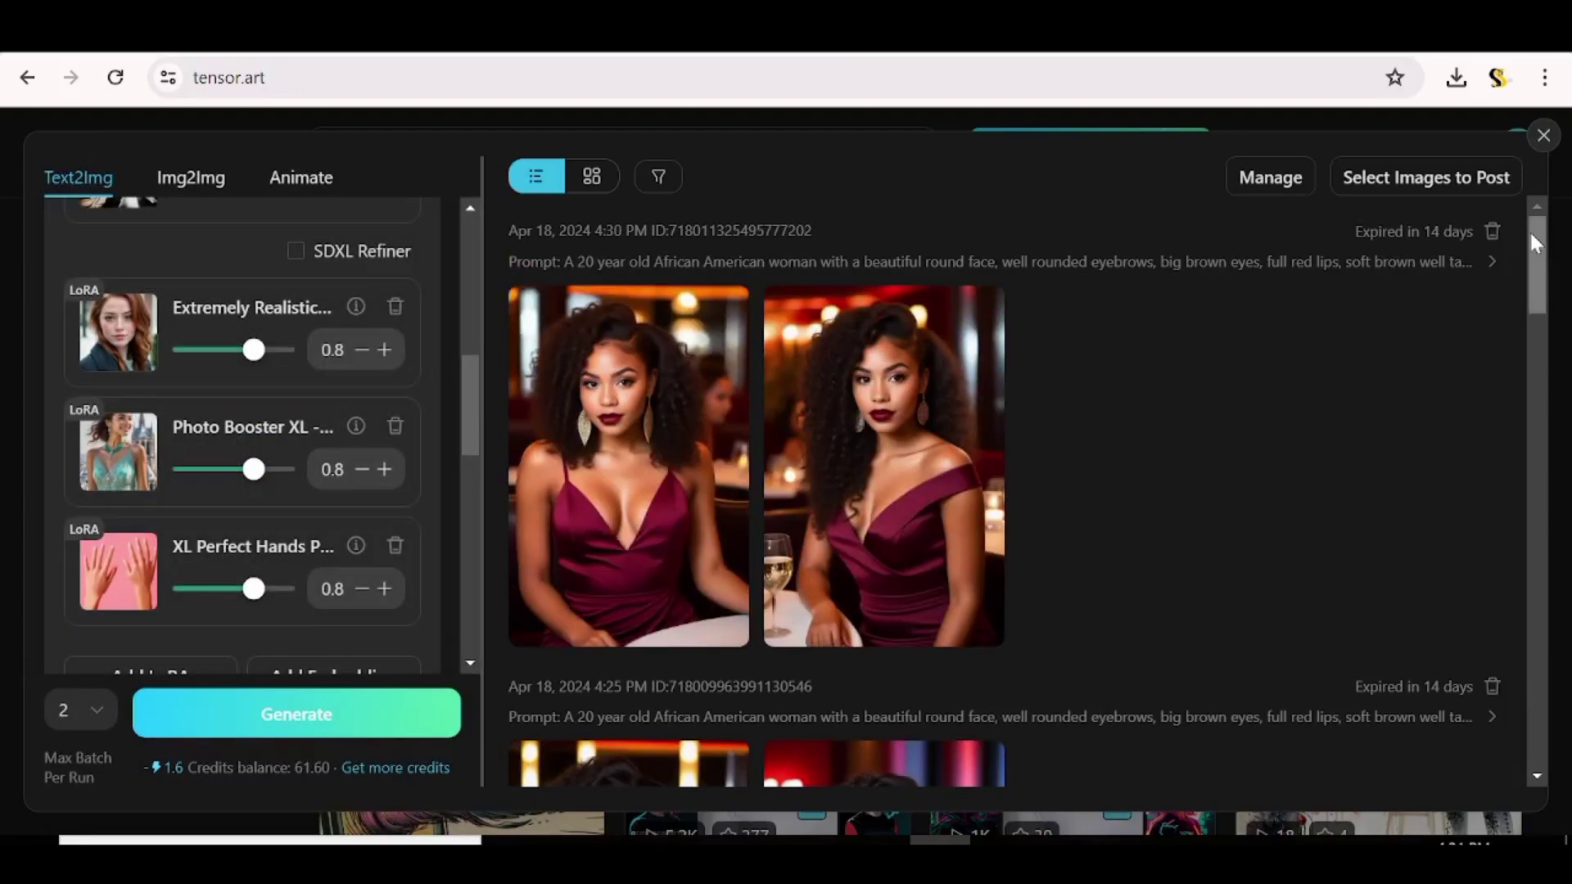
- Preview a pink-dress restaurant image at full size, then close the preview
{"action": "mouse_move", "coordinate": [967, 324]}
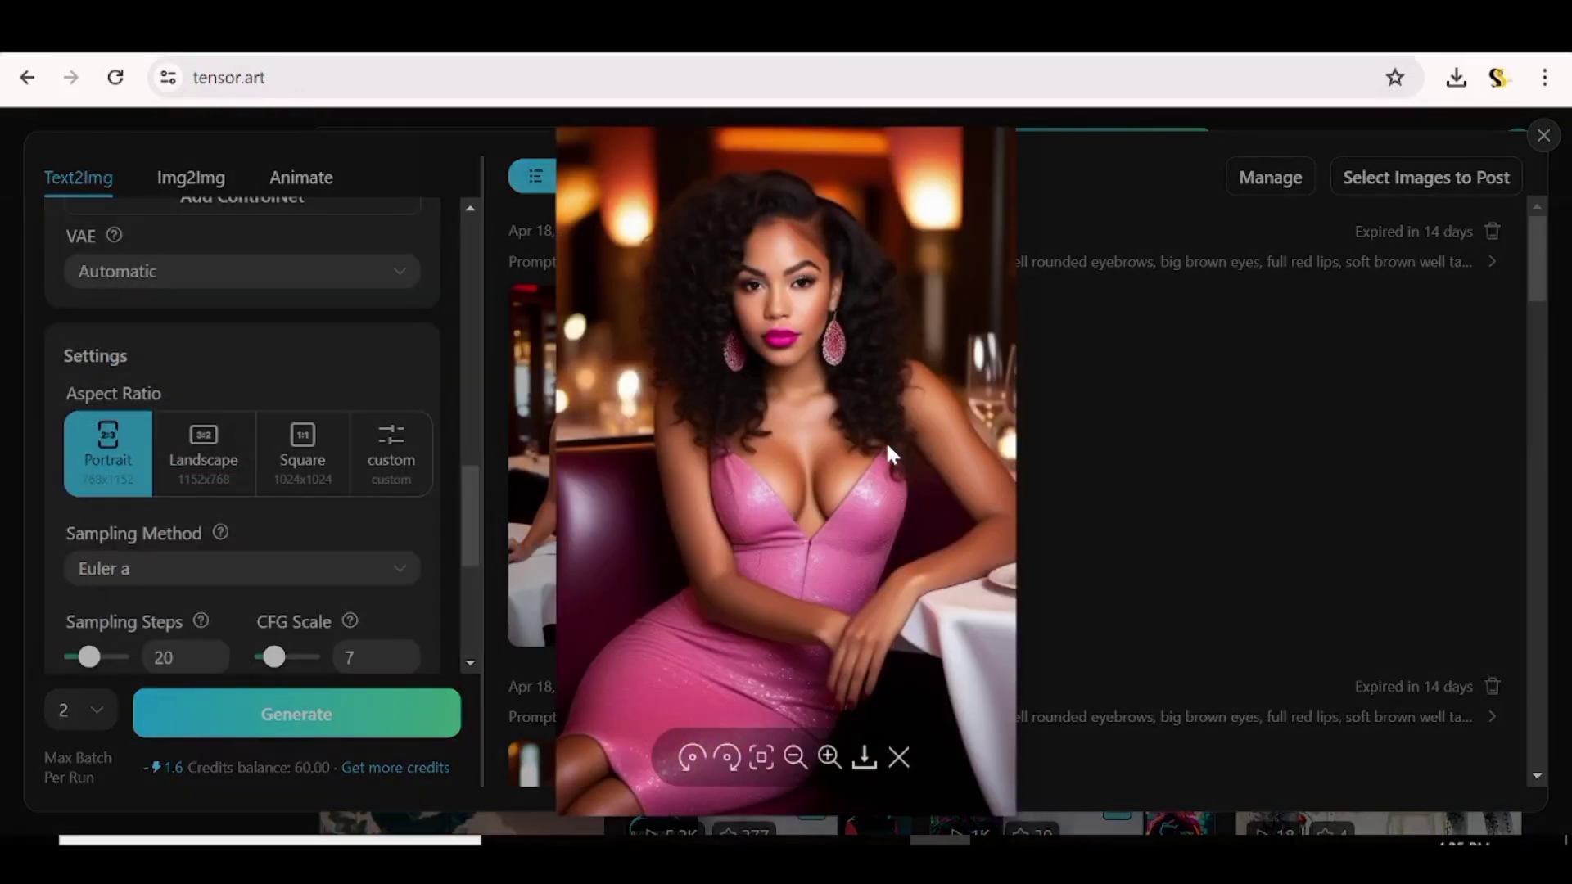
{"action": "key", "text": "Escape"}
{"action": "left_click", "coordinate": [632, 532]}
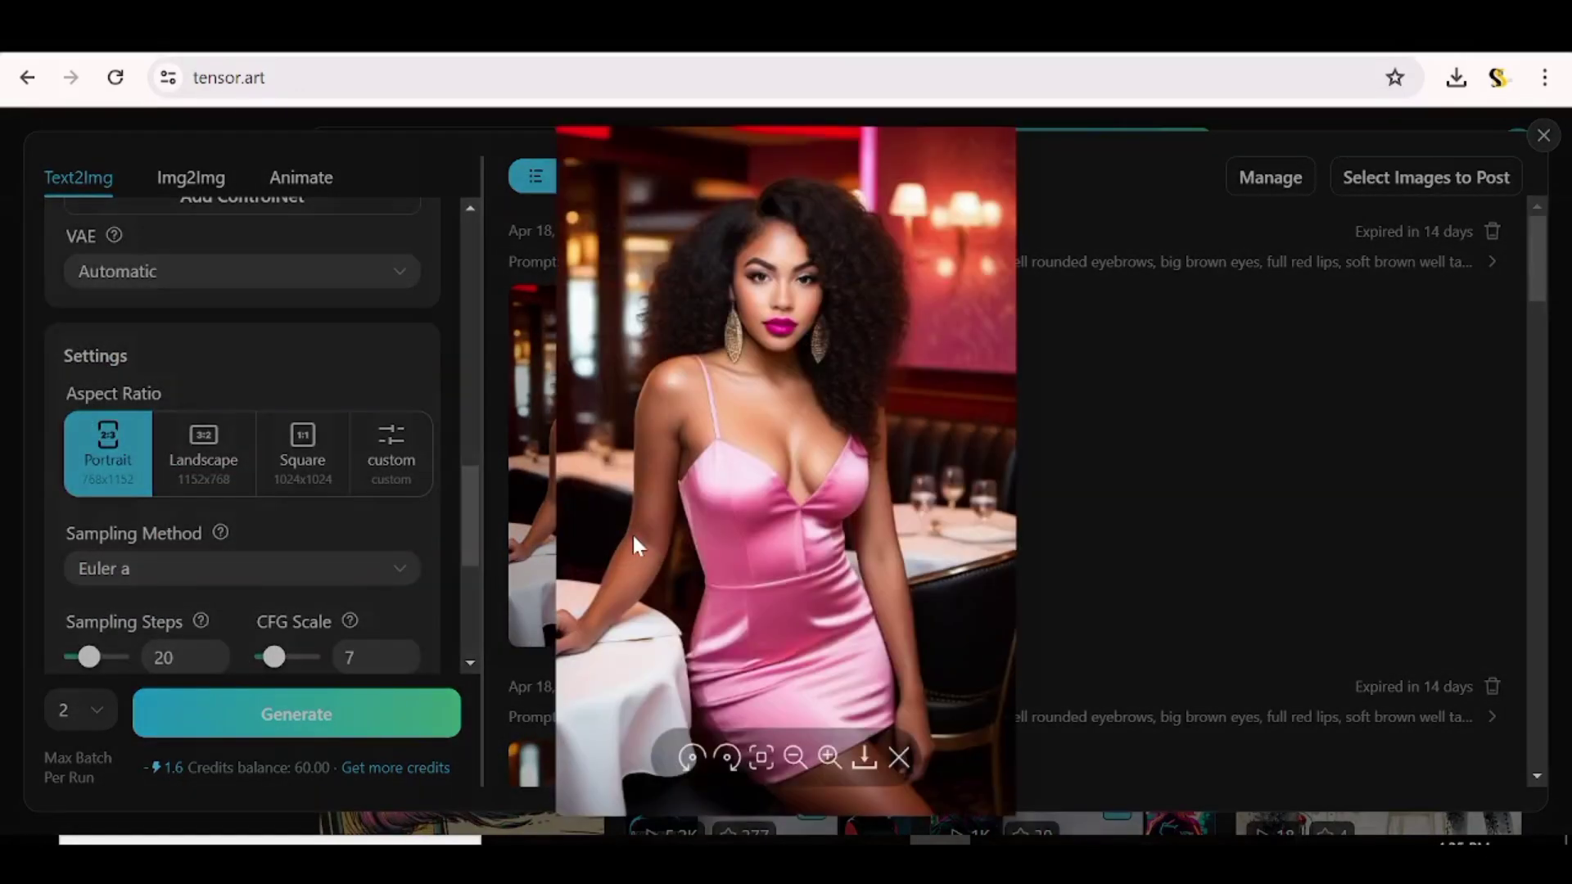
{"action": "key", "text": "Escape"}
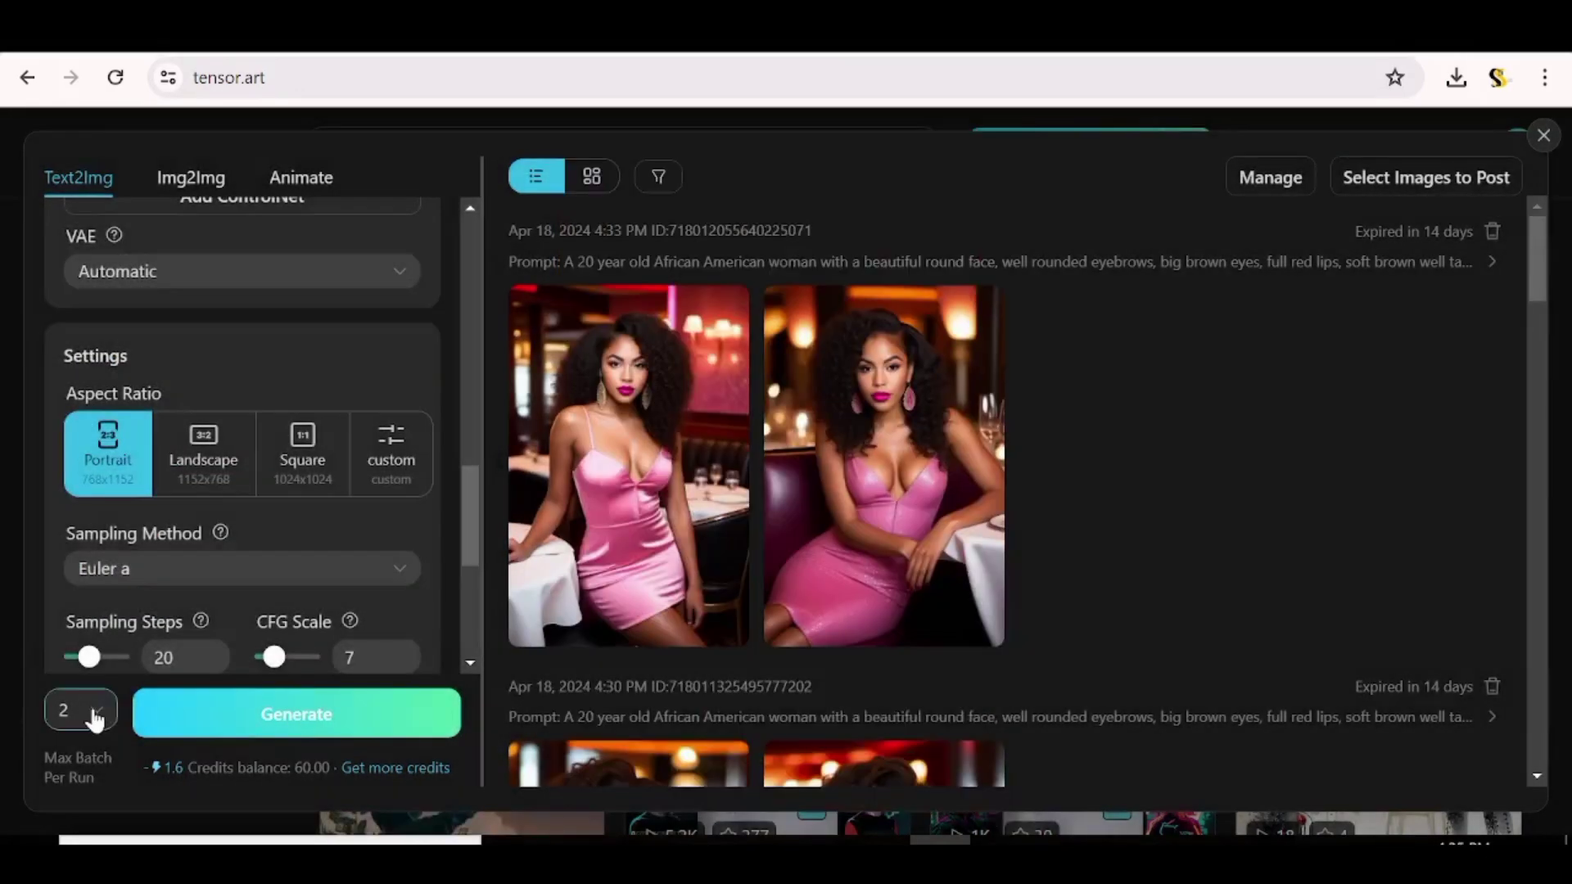
- Reduce images per run to one and copy the burgundy-dress generation's ID
{"action": "left_click", "coordinate": [96, 718]}
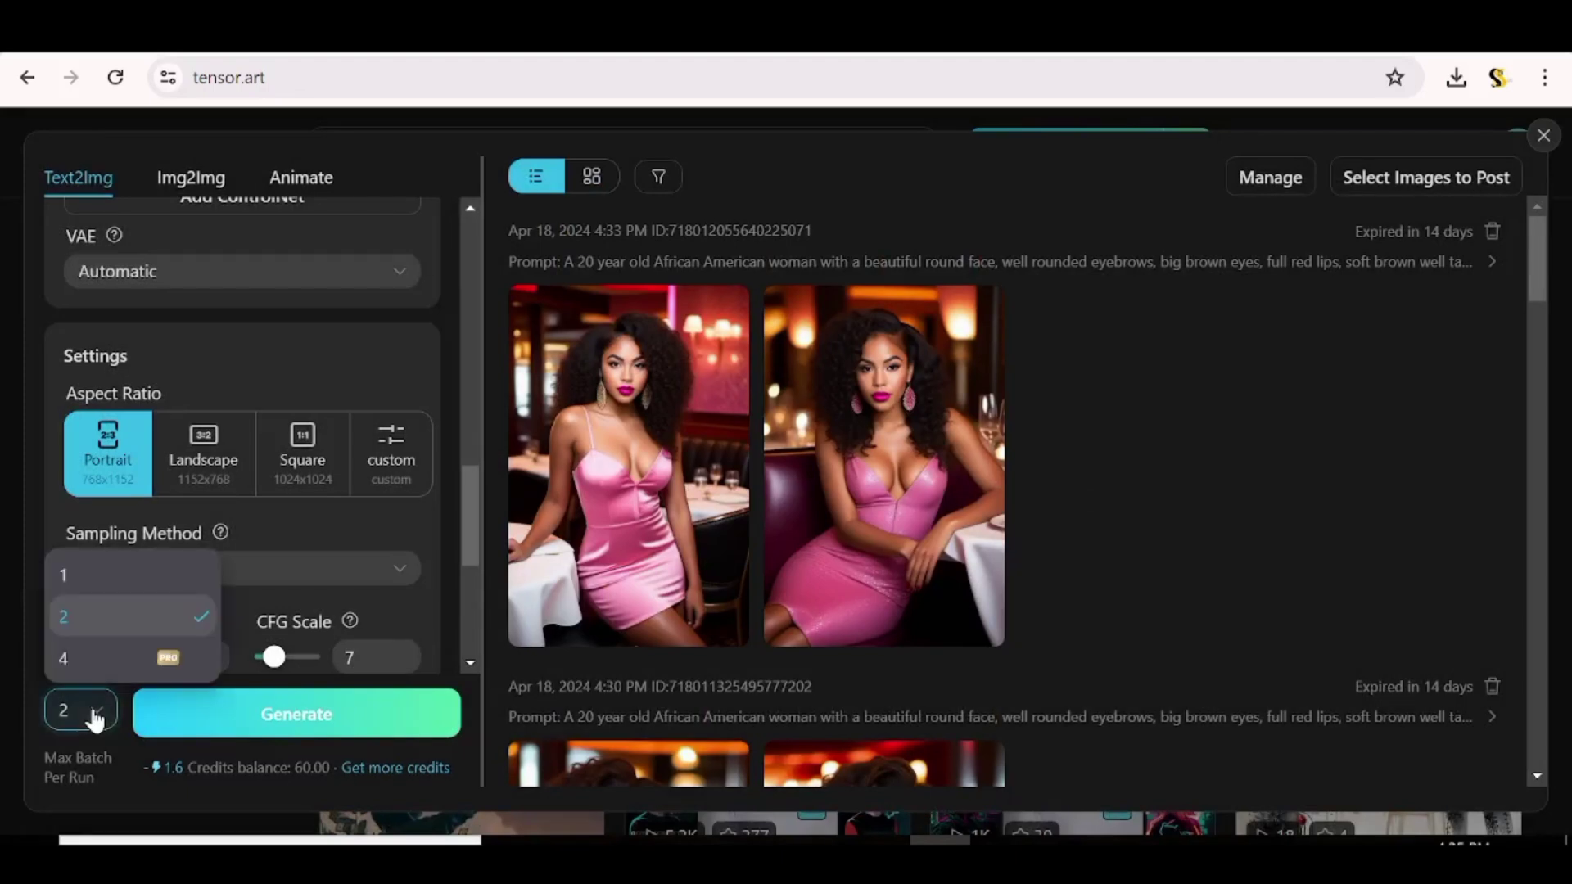
{"action": "left_click", "coordinate": [100, 576]}
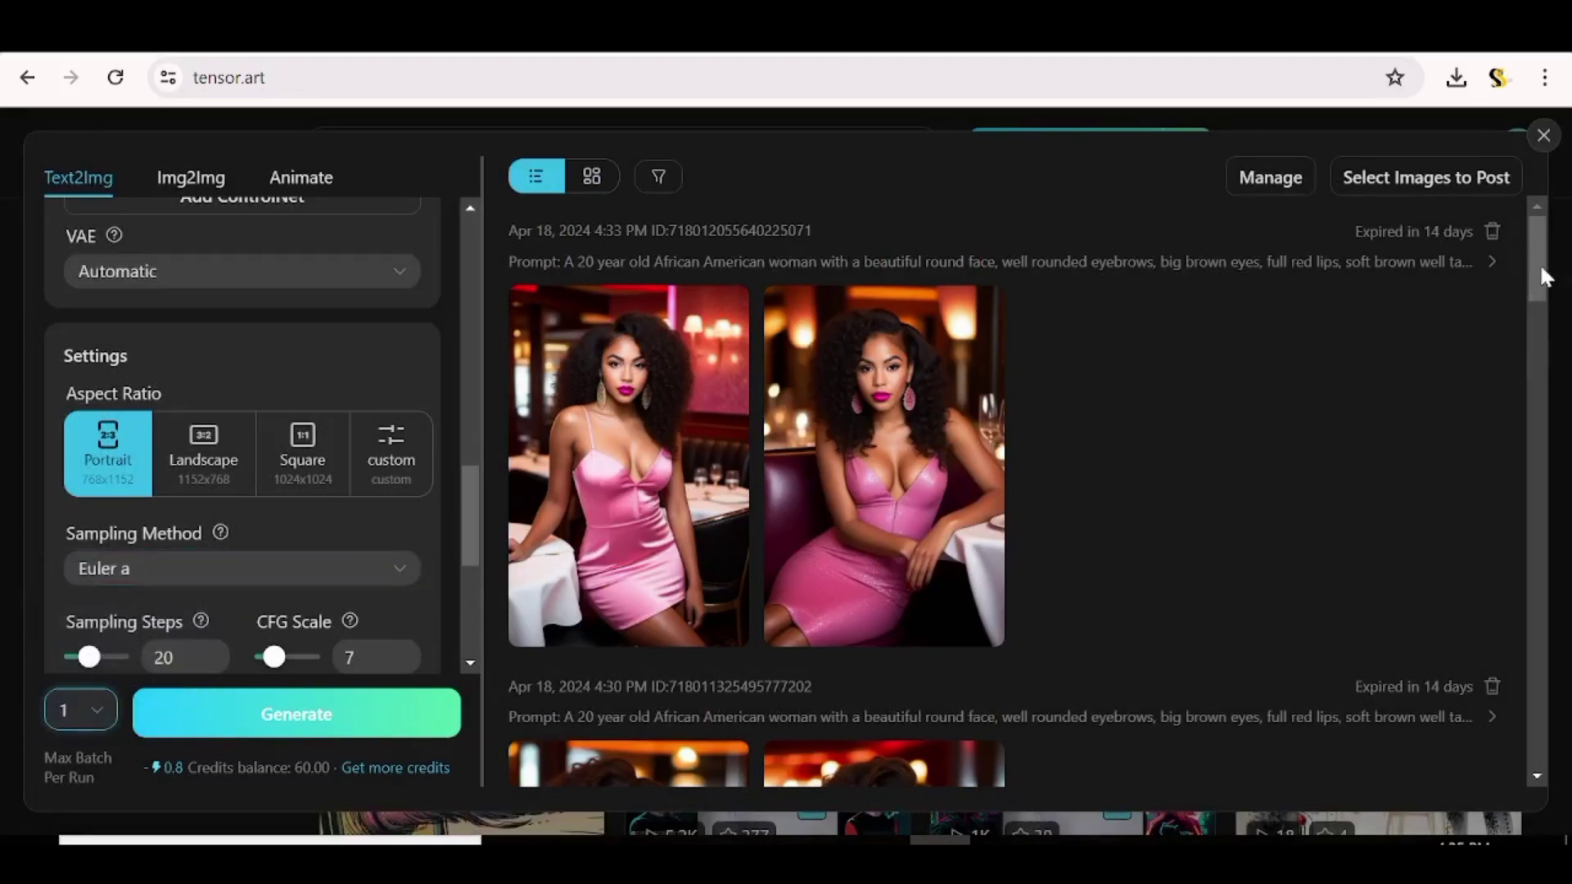
{"action": "left_click_drag", "start_coordinate": [1541, 278], "coordinate": [1553, 323]}
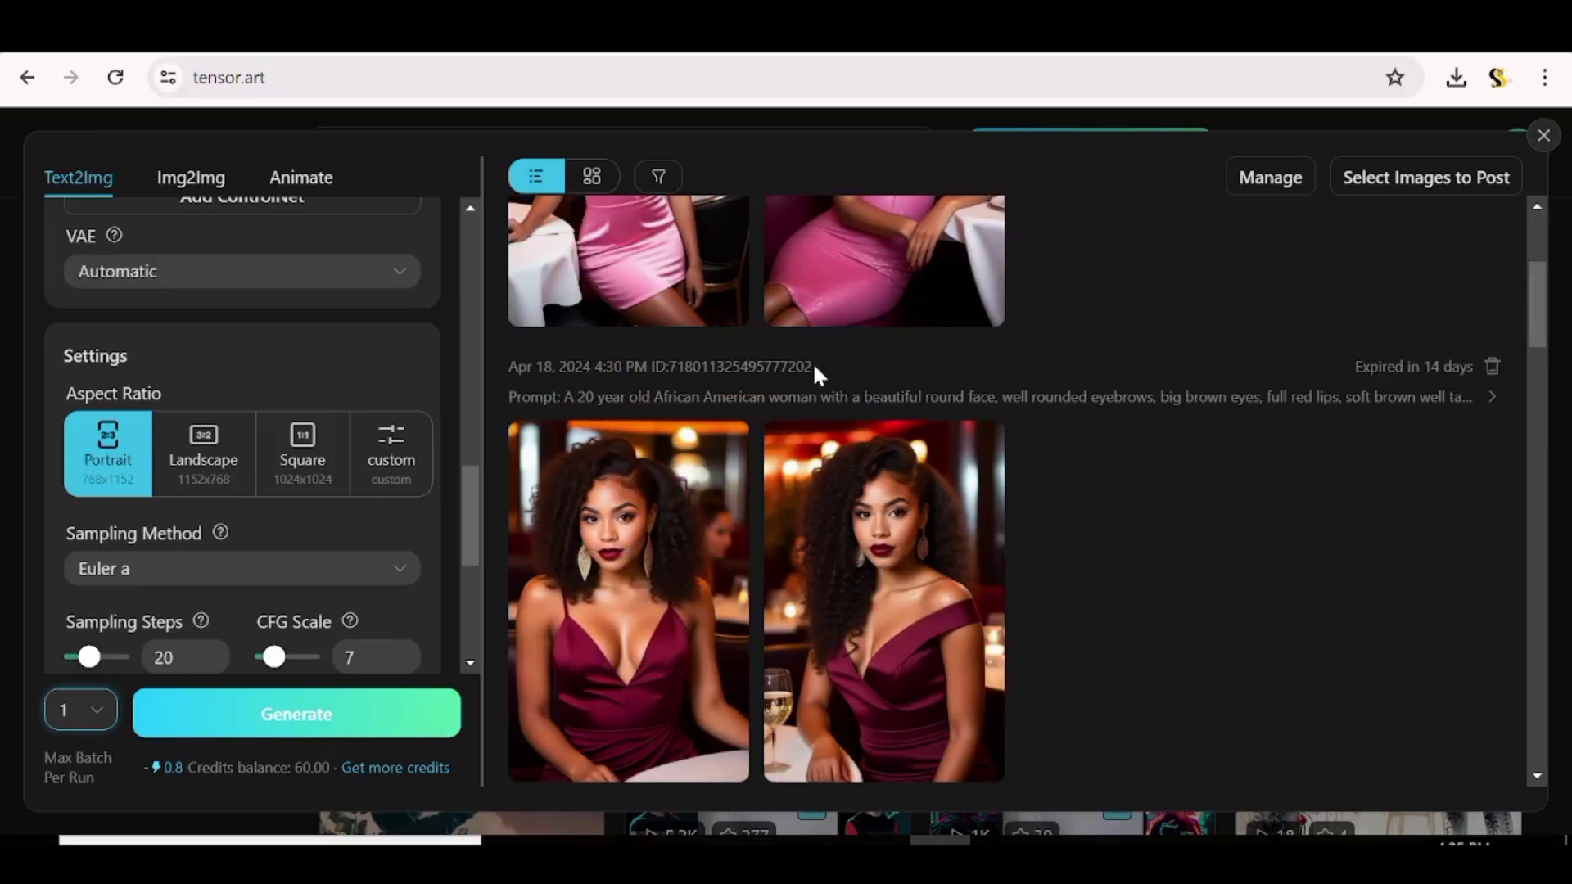
{"action": "left_click_drag", "start_coordinate": [813, 367], "coordinate": [642, 373]}
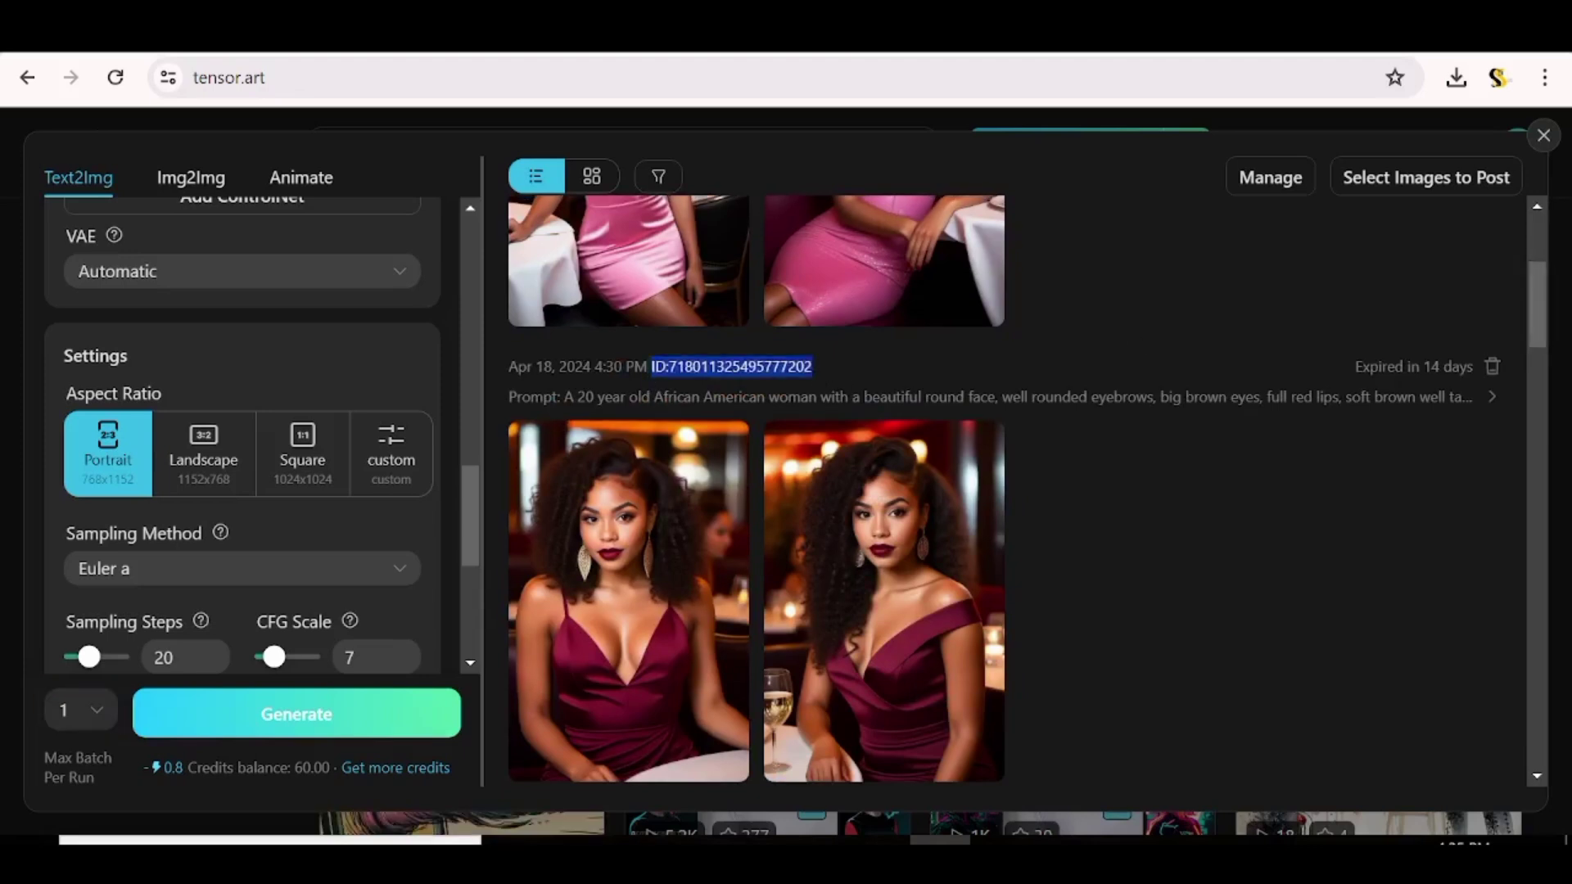
{"action": "right_click", "coordinate": [691, 364]}
{"action": "left_click", "coordinate": [721, 397]}
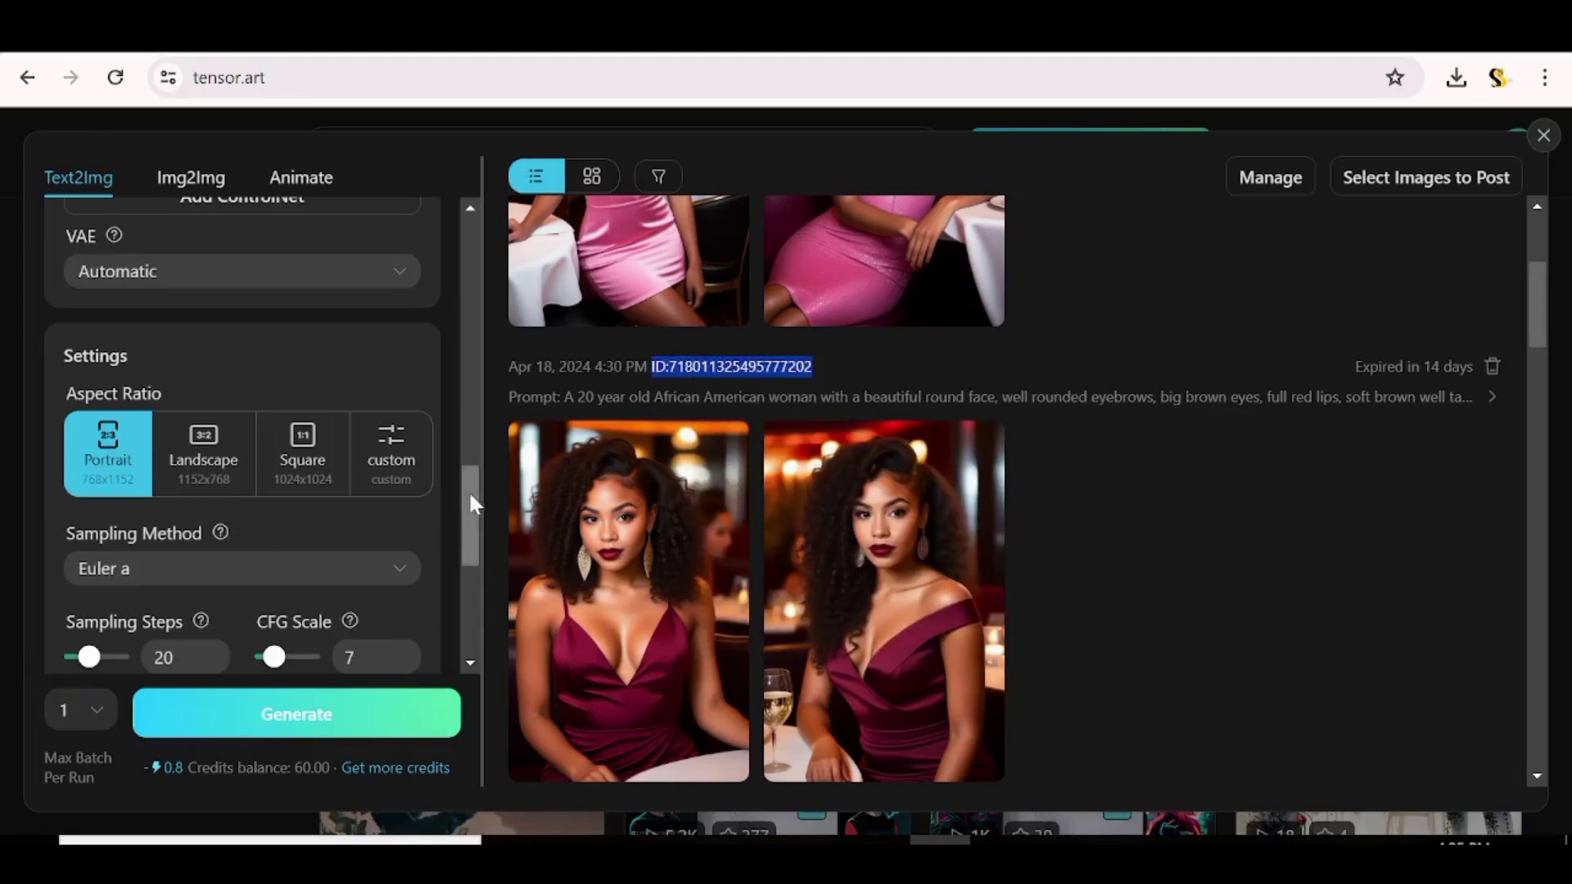
{"action": "left_click_drag", "start_coordinate": [468, 491], "coordinate": [470, 591]}
{"action": "left_click", "coordinate": [78, 398]}
{"action": "right_click", "coordinate": [152, 400]}
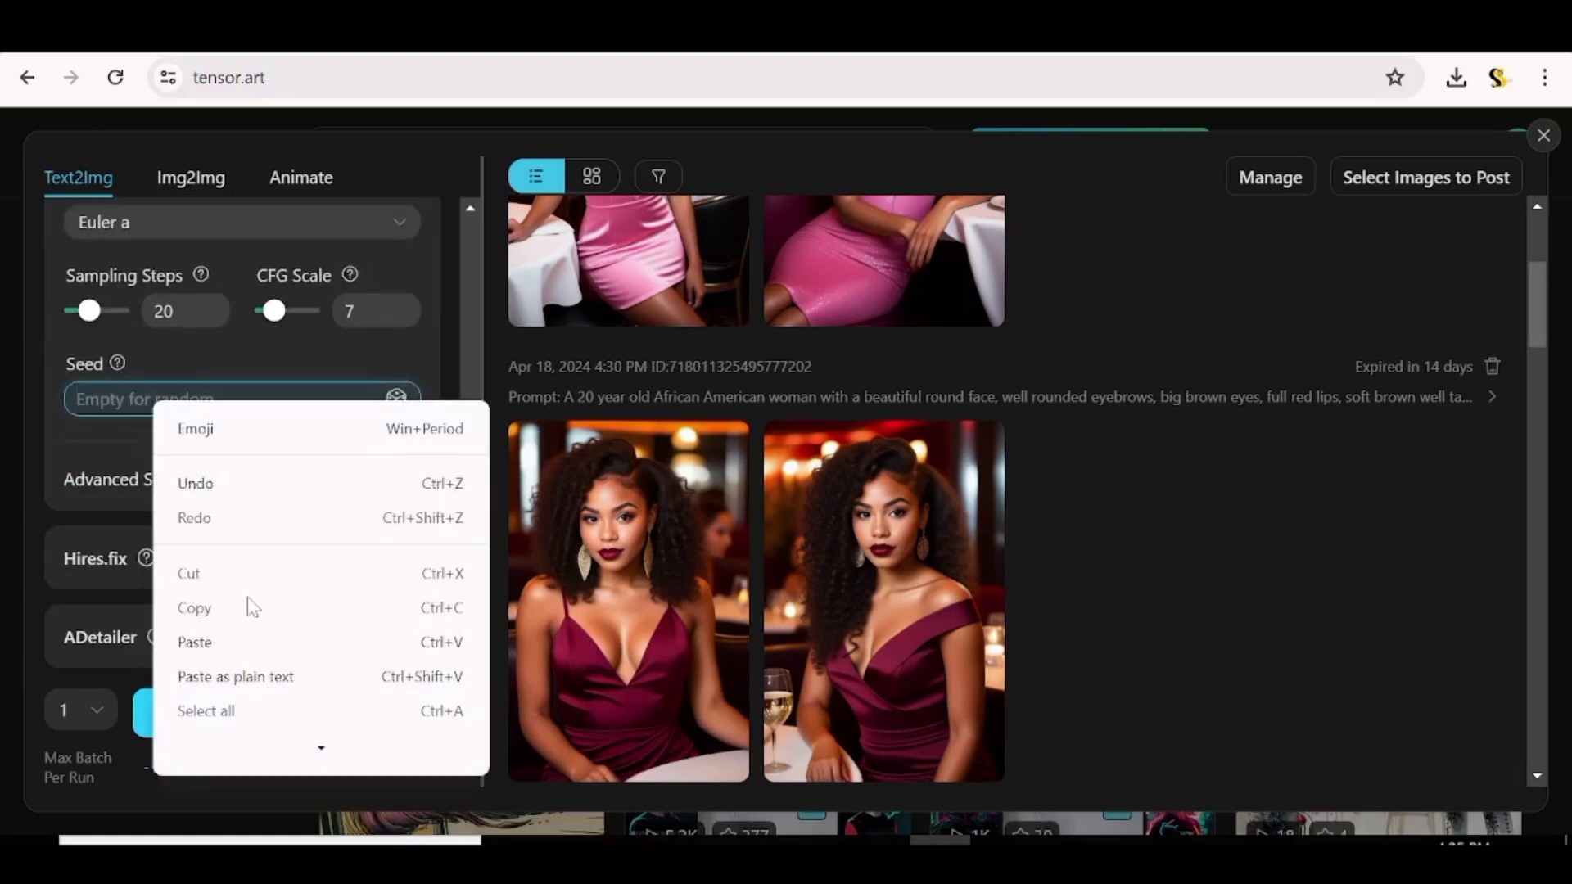
{"action": "left_click", "coordinate": [193, 643]}
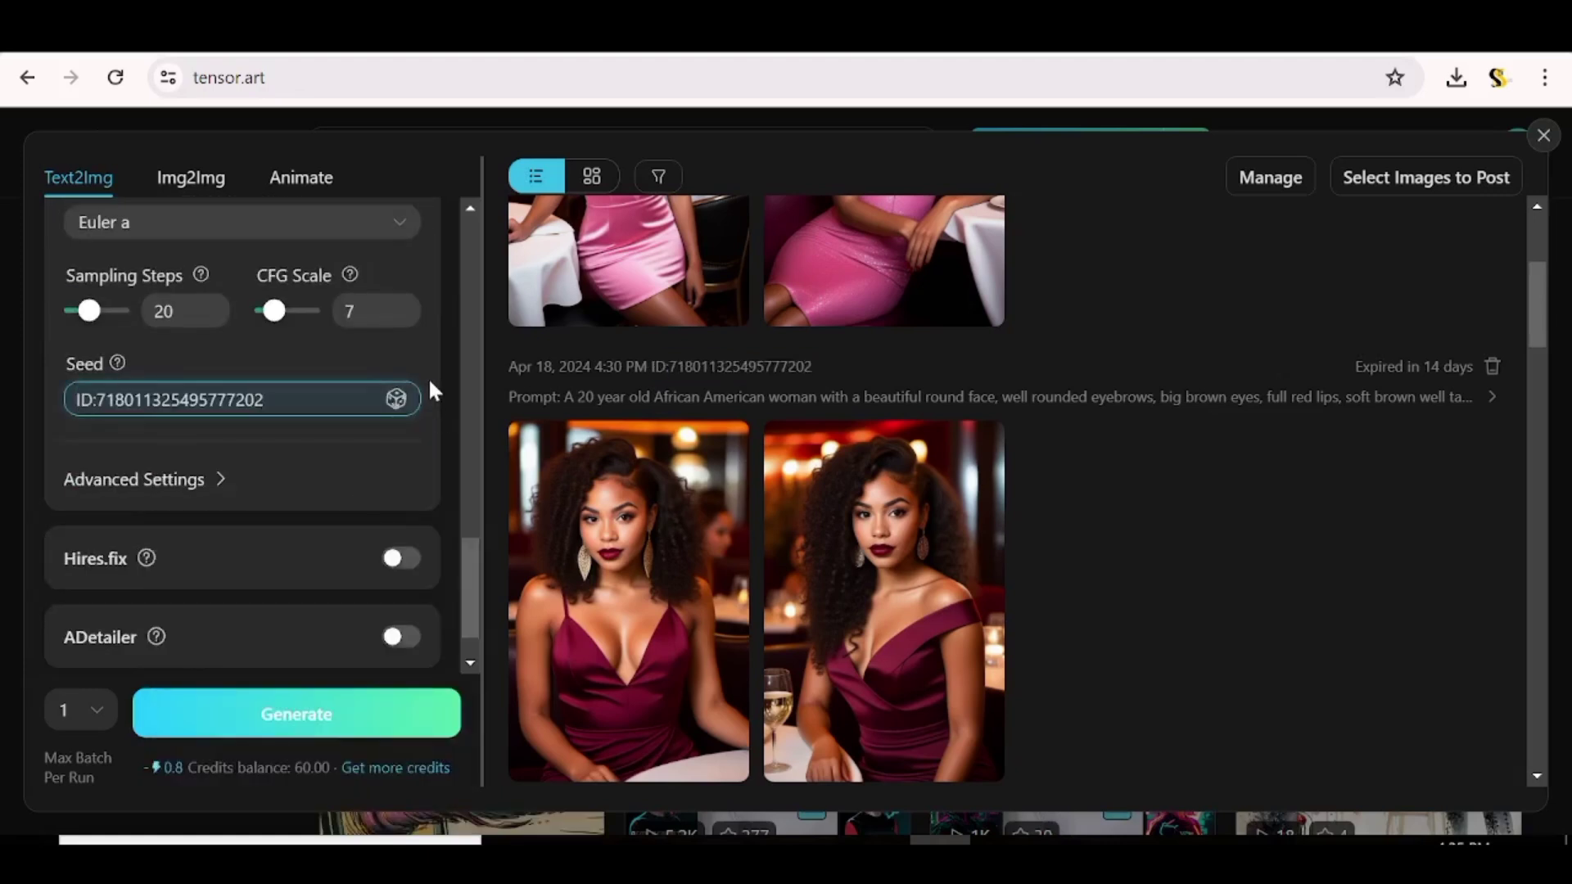
{"action": "scroll", "coordinate": [429, 376], "scroll_direction": "up", "scroll_amount": 2}
{"action": "key", "text": "BackSpace"}
{"action": "key", "text": "BackSpace"}
{"action": "key", "text": "BackSpace"}
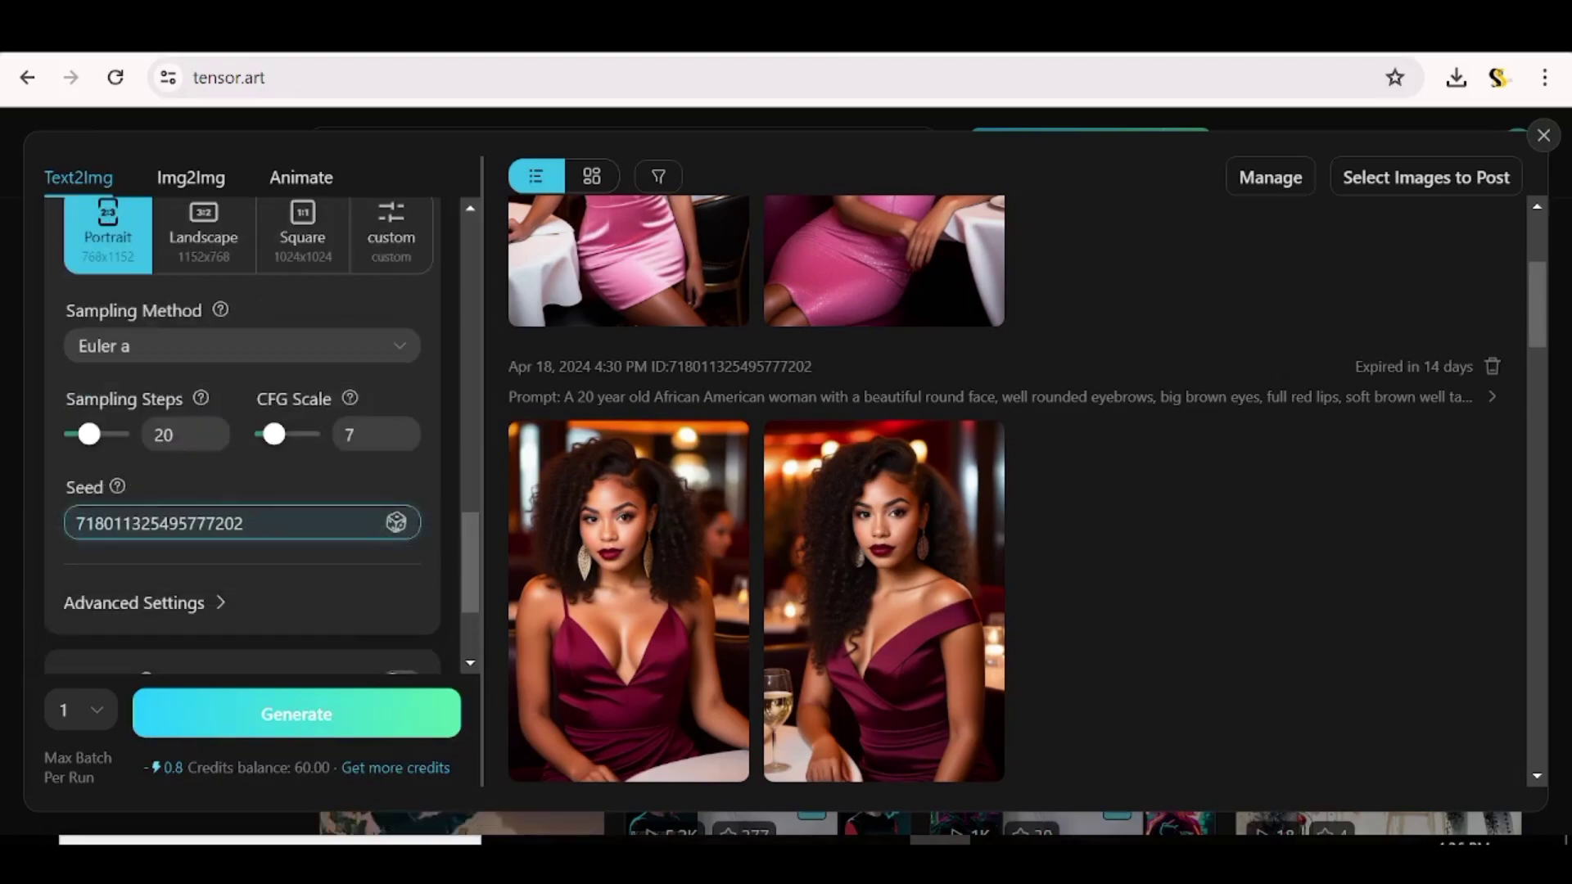
{"action": "left_click", "coordinate": [433, 454]}
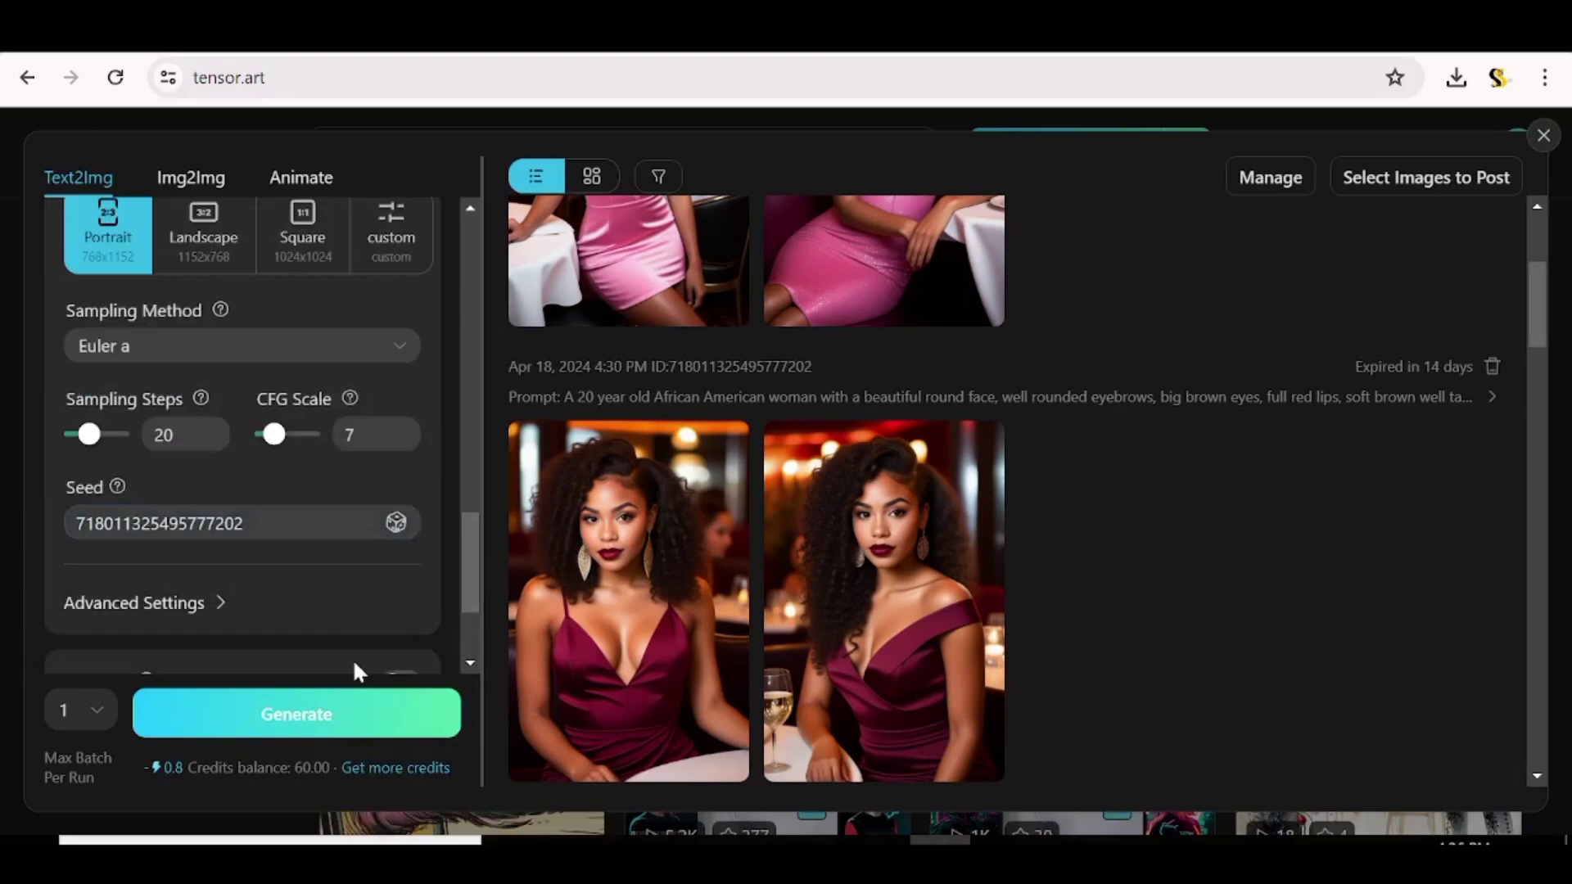
{"action": "left_click", "coordinate": [329, 719]}
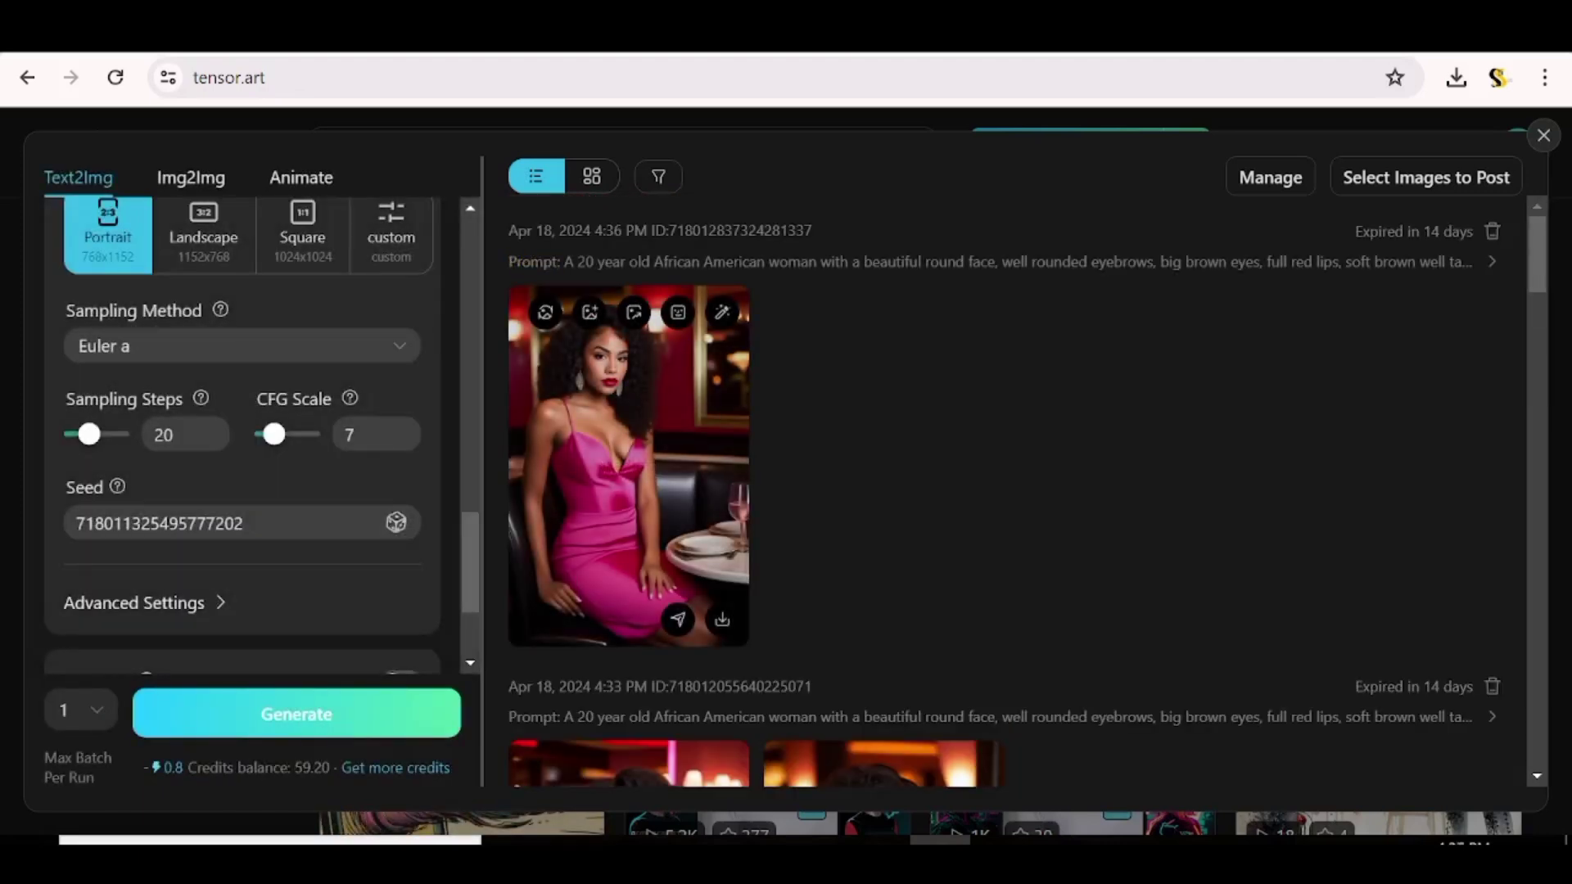
- Preview the pink-dress portrait, then generate and preview a red-dress image with the same seed
{"action": "left_click", "coordinate": [628, 466]}
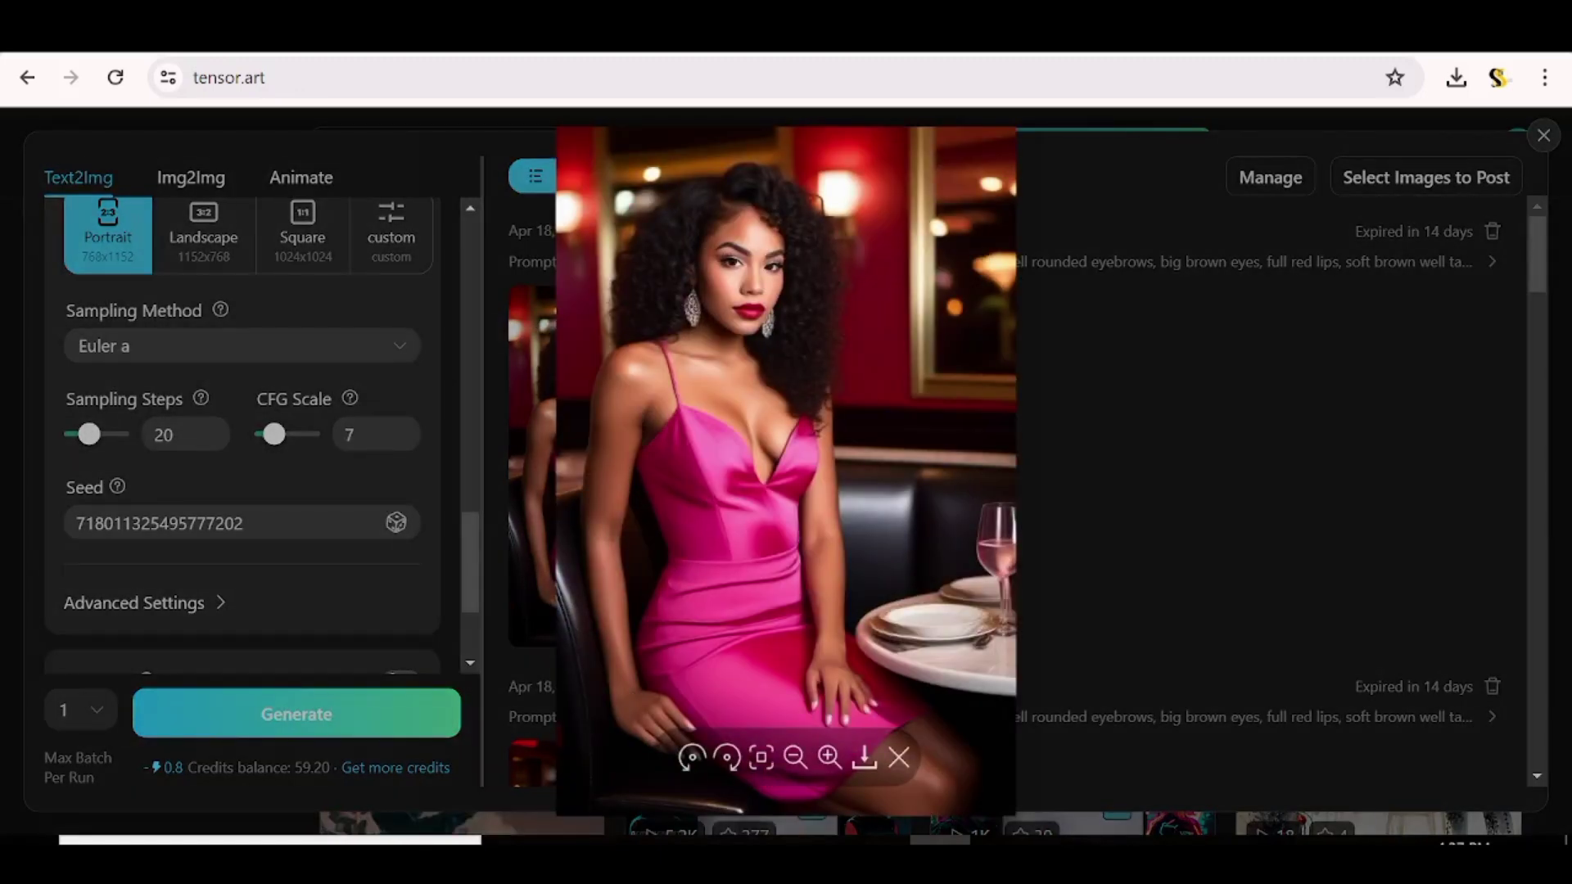
{"action": "key", "text": "Escape"}
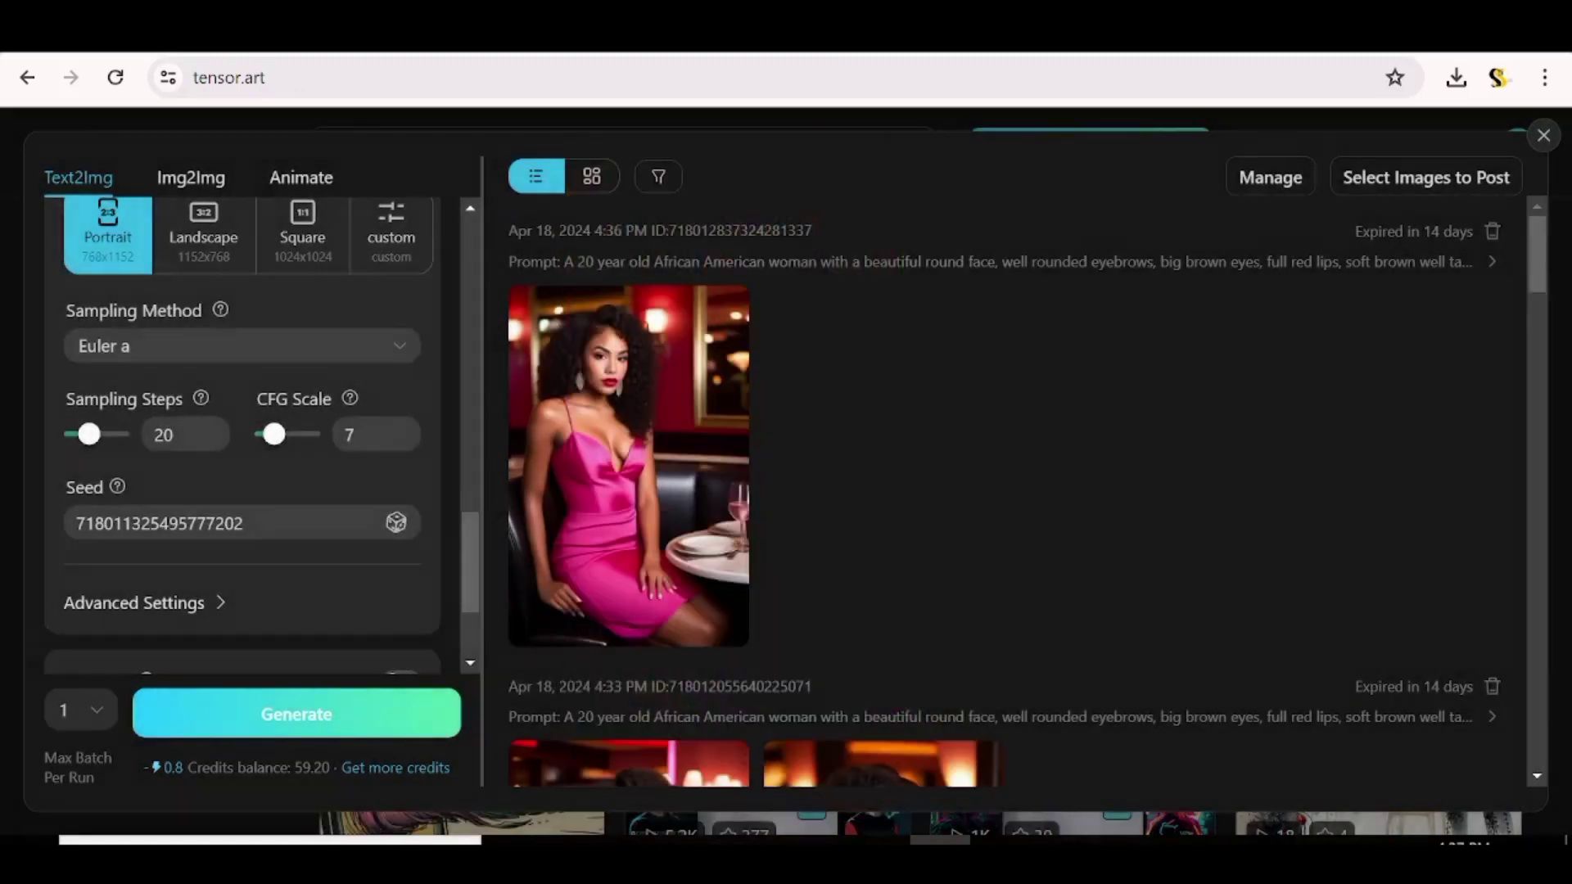
{"action": "scroll", "coordinate": [242, 409], "scroll_direction": "up", "scroll_amount": 5}
{"action": "left_click", "coordinate": [296, 713]}
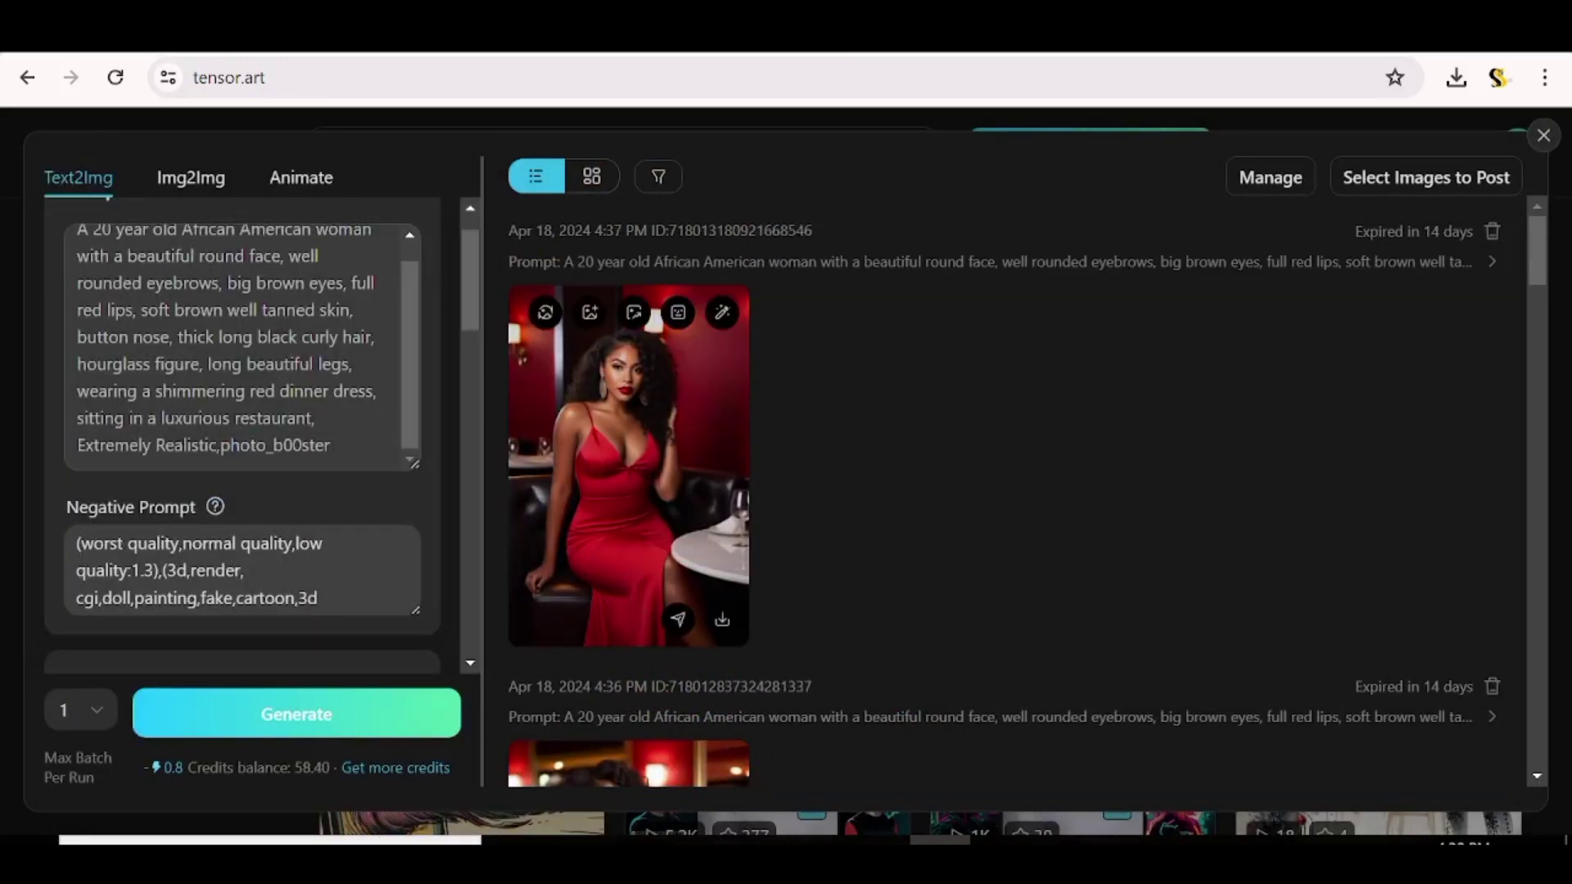
{"action": "left_click", "coordinate": [628, 459]}
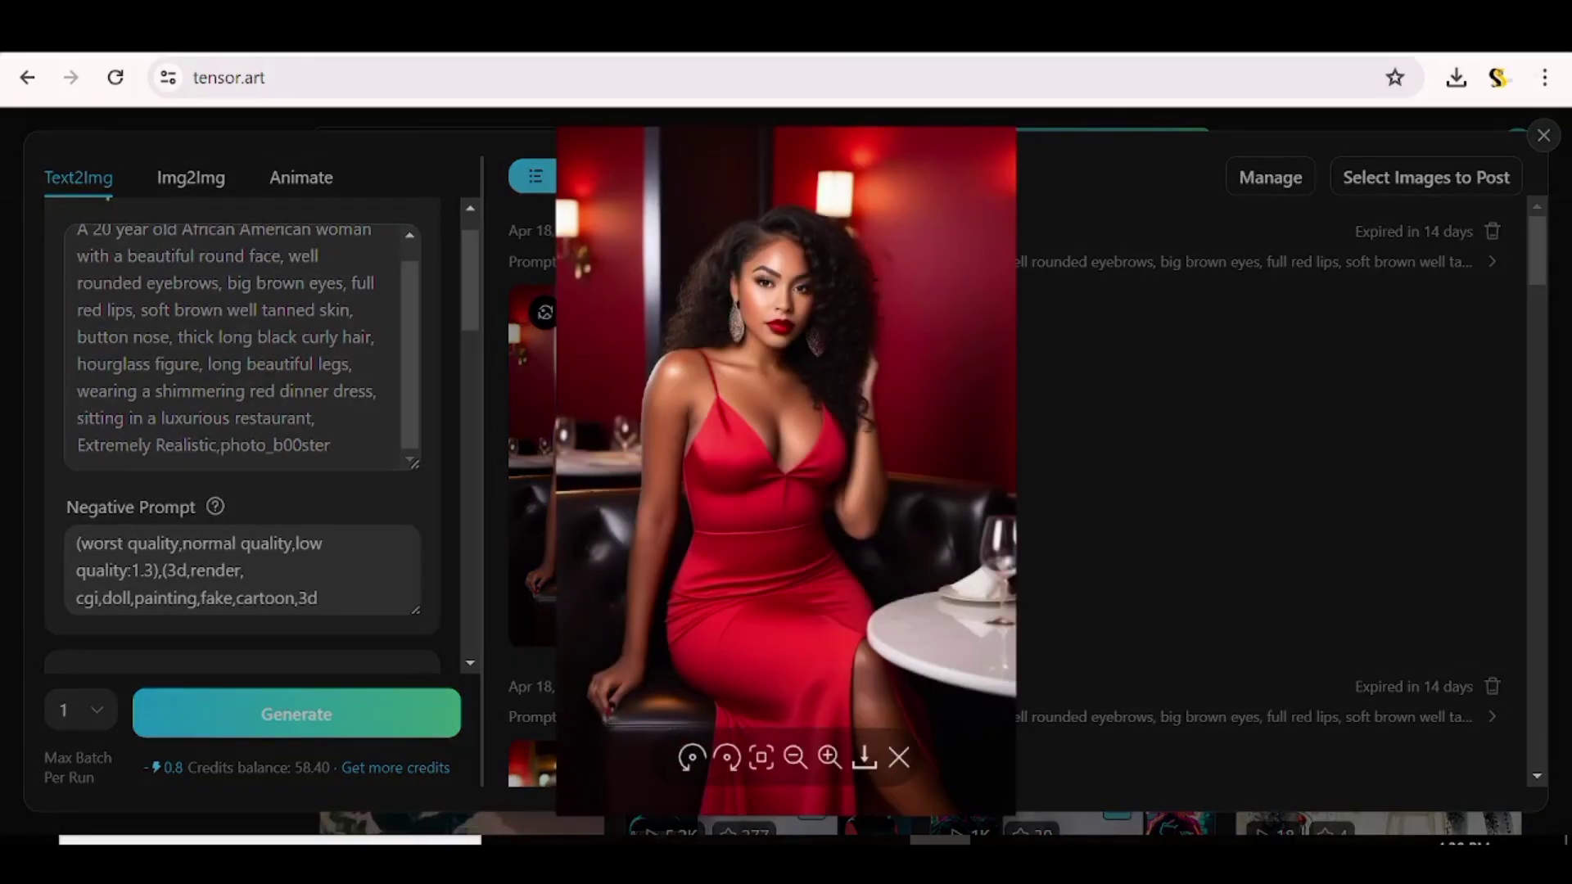
{"action": "key", "text": "Escape"}
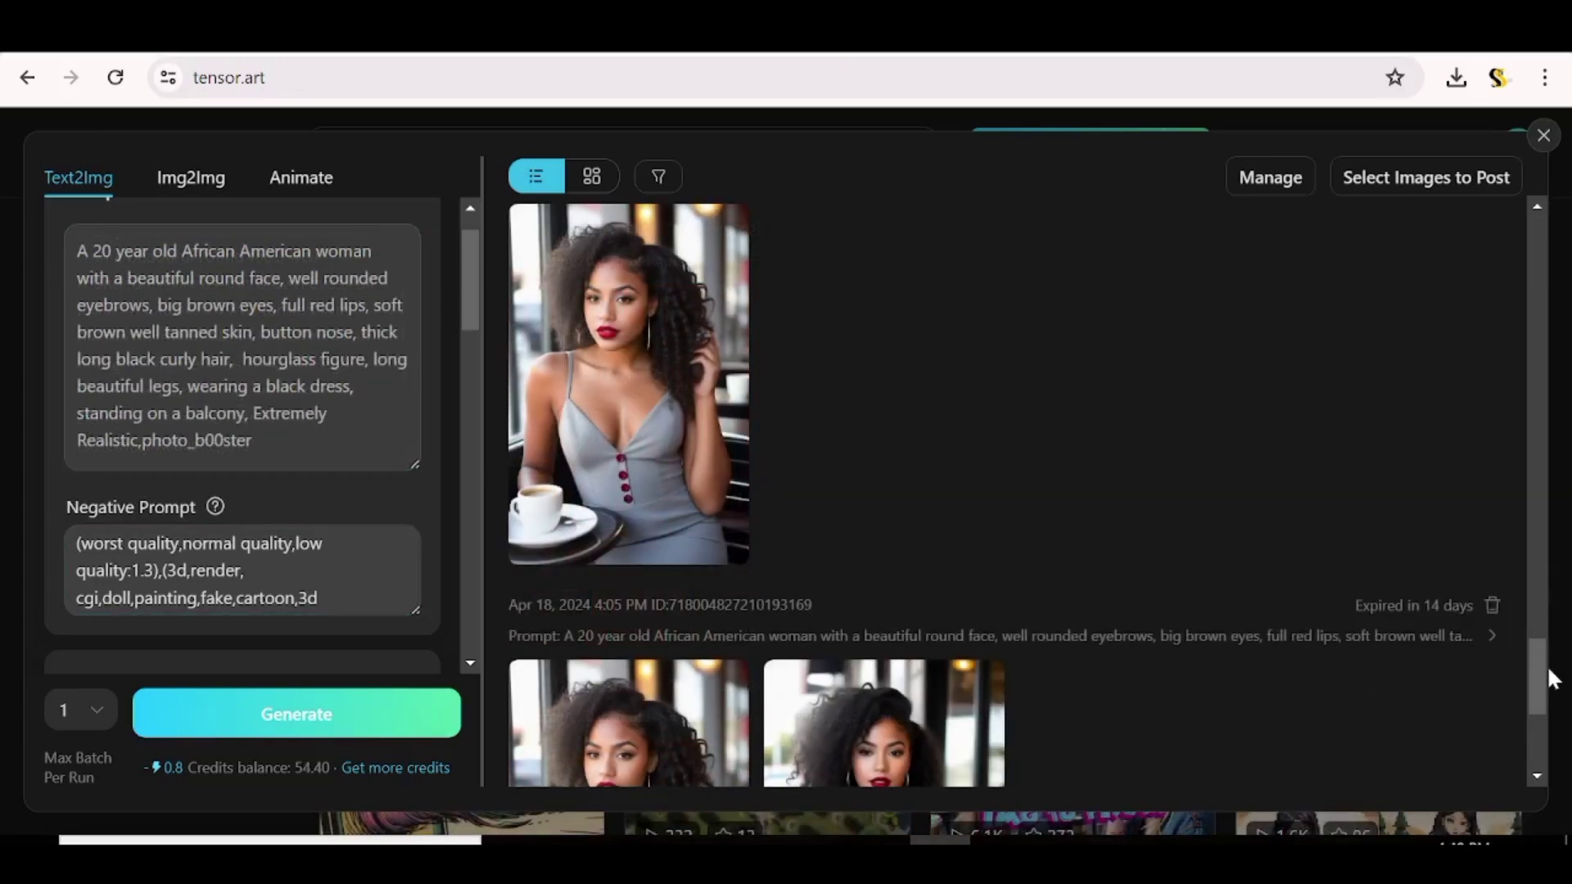
- Copy the ID of the 4:09 PM generation from the history
{"action": "scroll", "coordinate": [1528, 640], "scroll_direction": "up", "scroll_amount": 3}
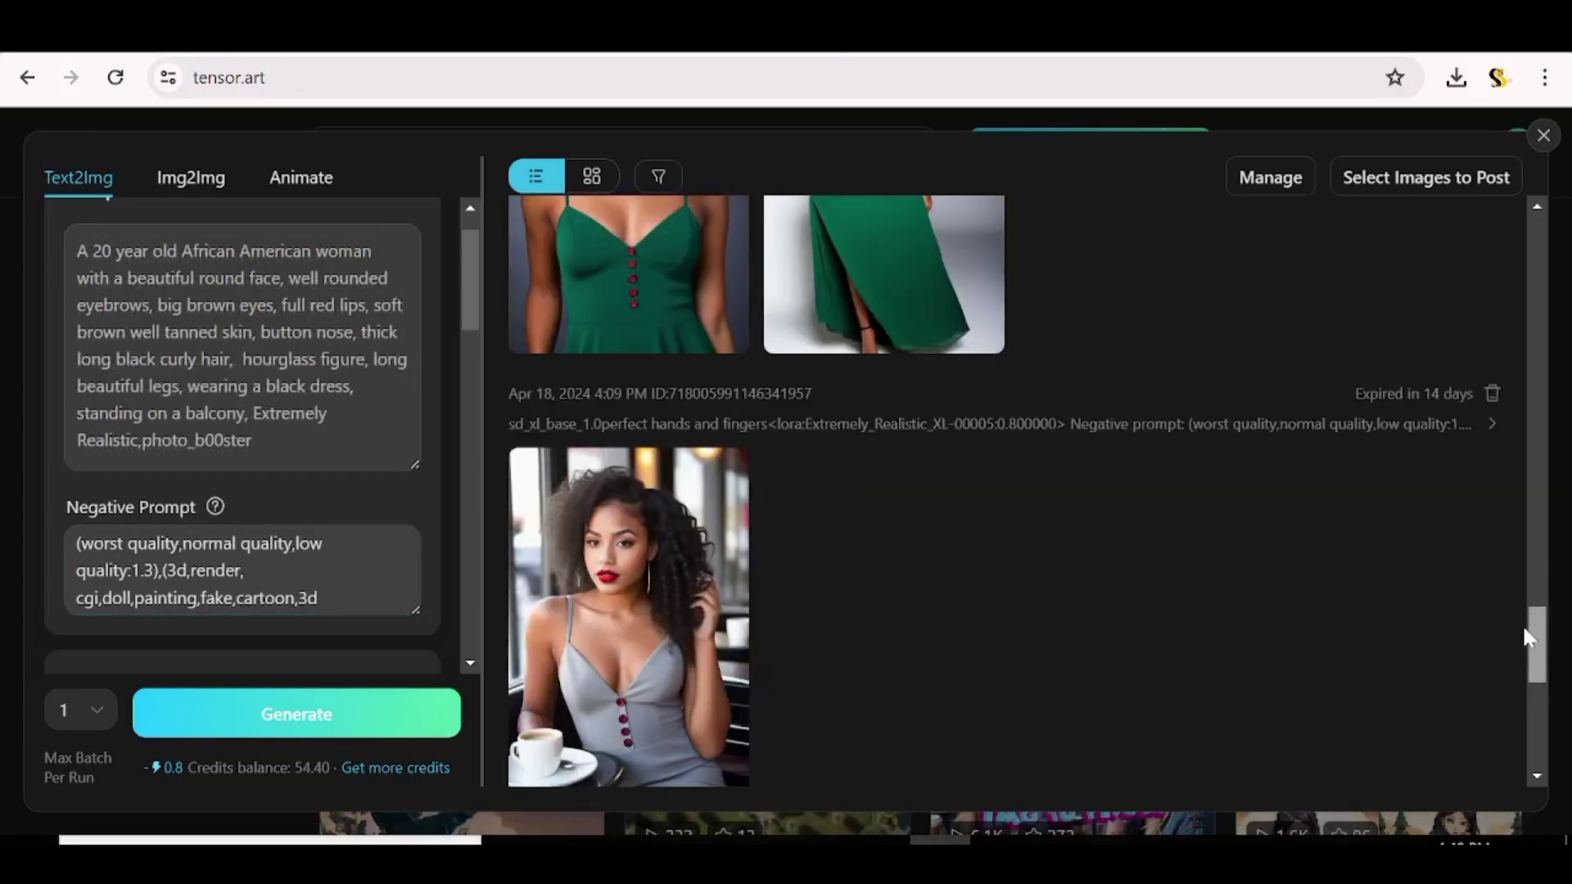
{"action": "scroll", "coordinate": [1526, 640], "scroll_direction": "up", "scroll_amount": 1}
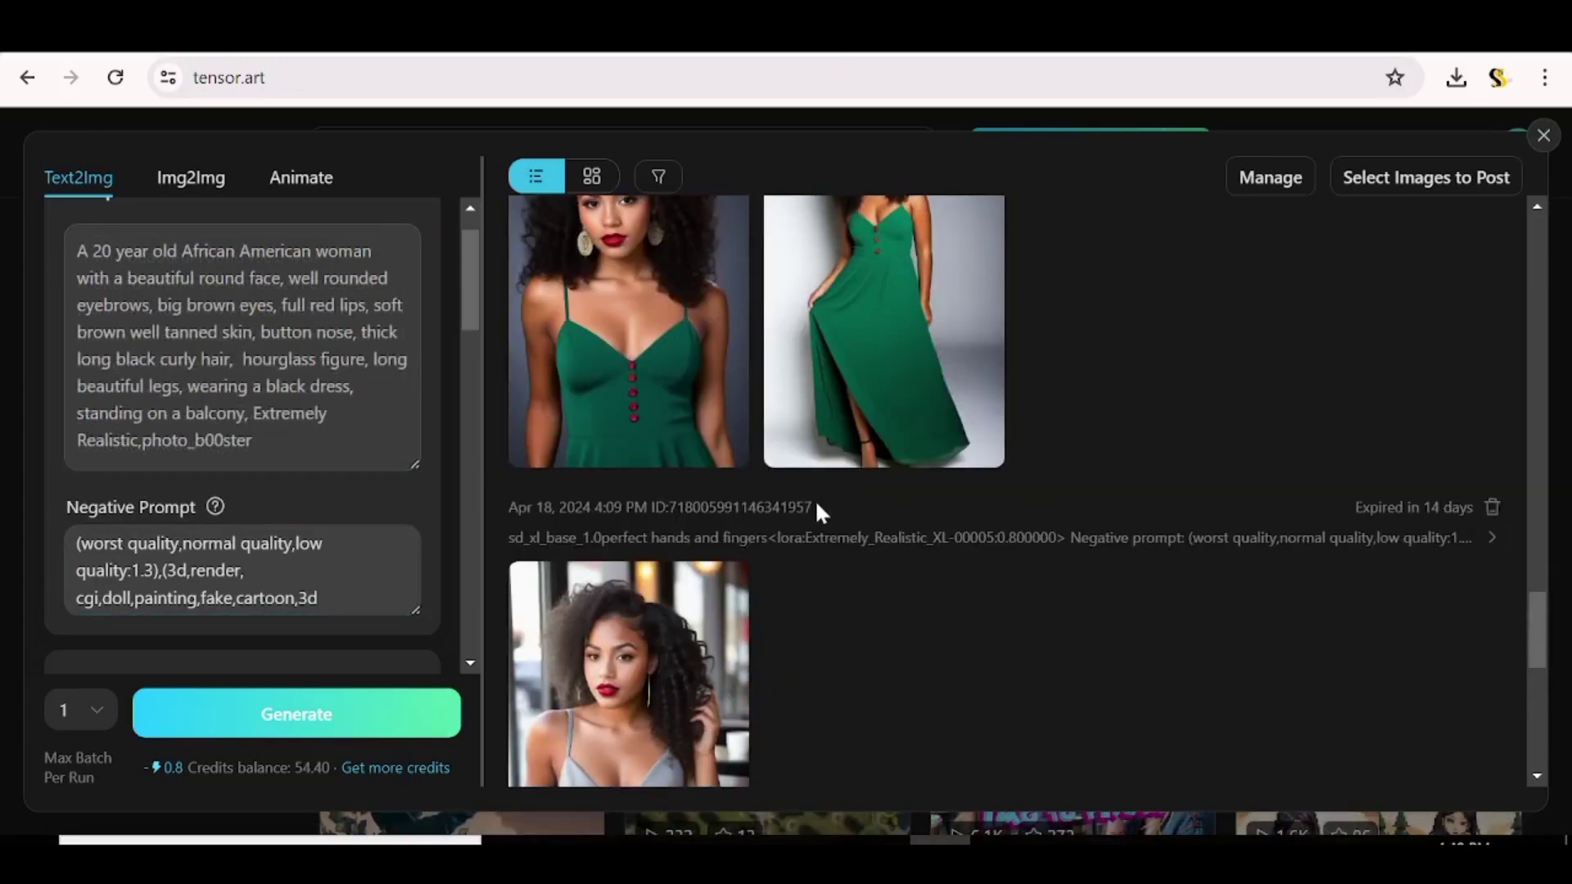
{"action": "double_click", "coordinate": [740, 507]}
{"action": "right_click", "coordinate": [700, 513]}
{"action": "left_click", "coordinate": [720, 536]}
{"action": "scroll", "coordinate": [1244, 373], "scroll_direction": "up", "scroll_amount": 10}
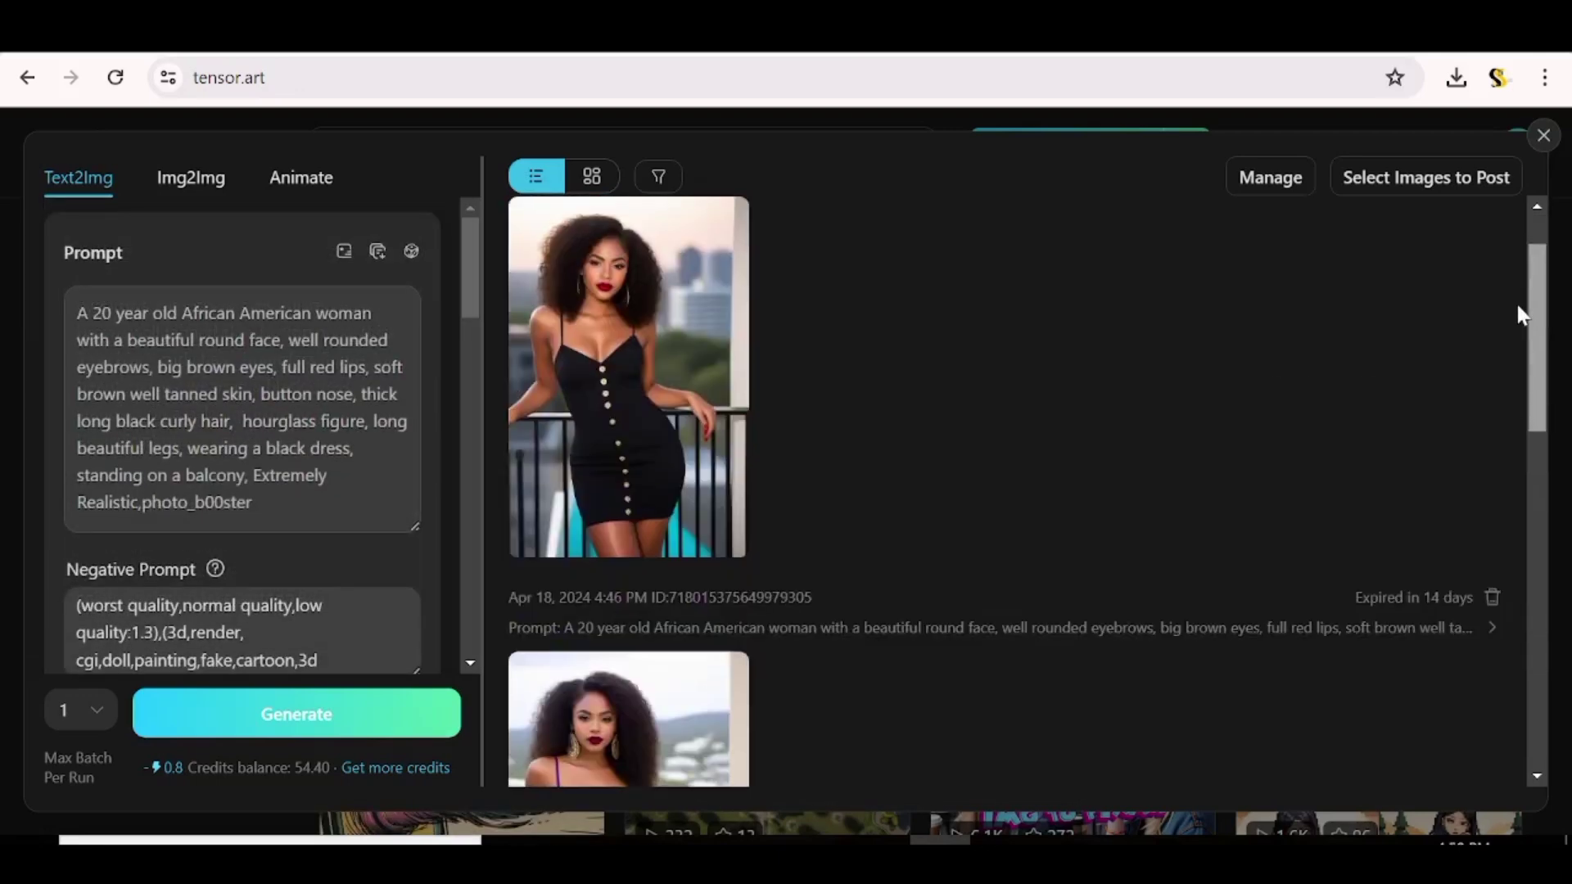
{"action": "scroll", "coordinate": [1519, 316], "scroll_direction": "down", "scroll_amount": 1}
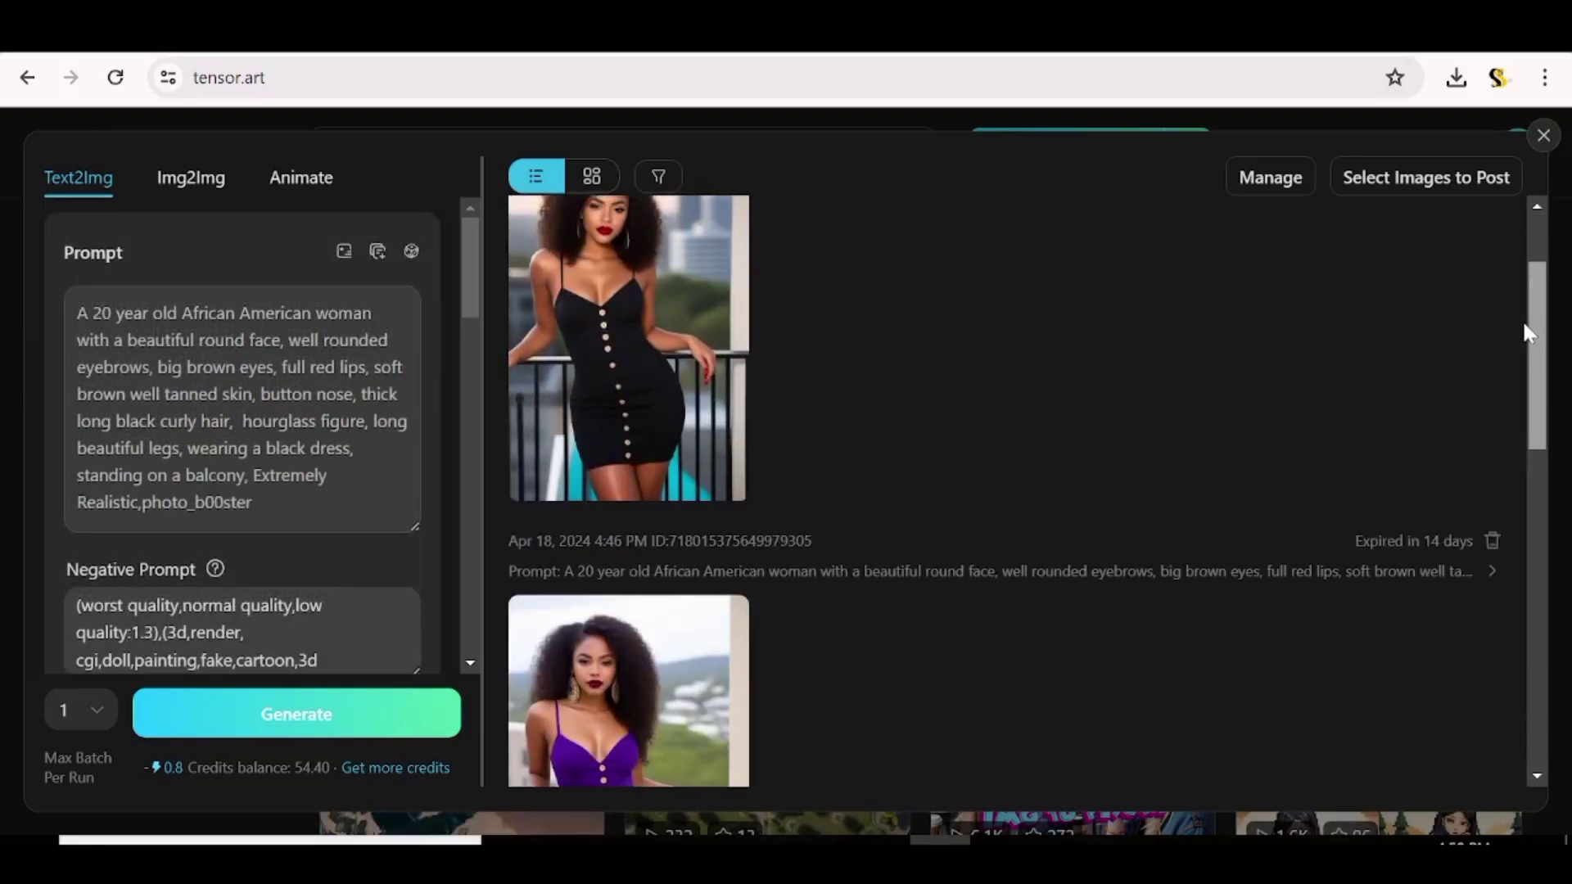
- Change the outfit to 'pink satin dress' and generate the street image
{"action": "left_click_drag", "start_coordinate": [1525, 331], "coordinate": [1530, 279]}
{"action": "type", "text": "pink satin "}
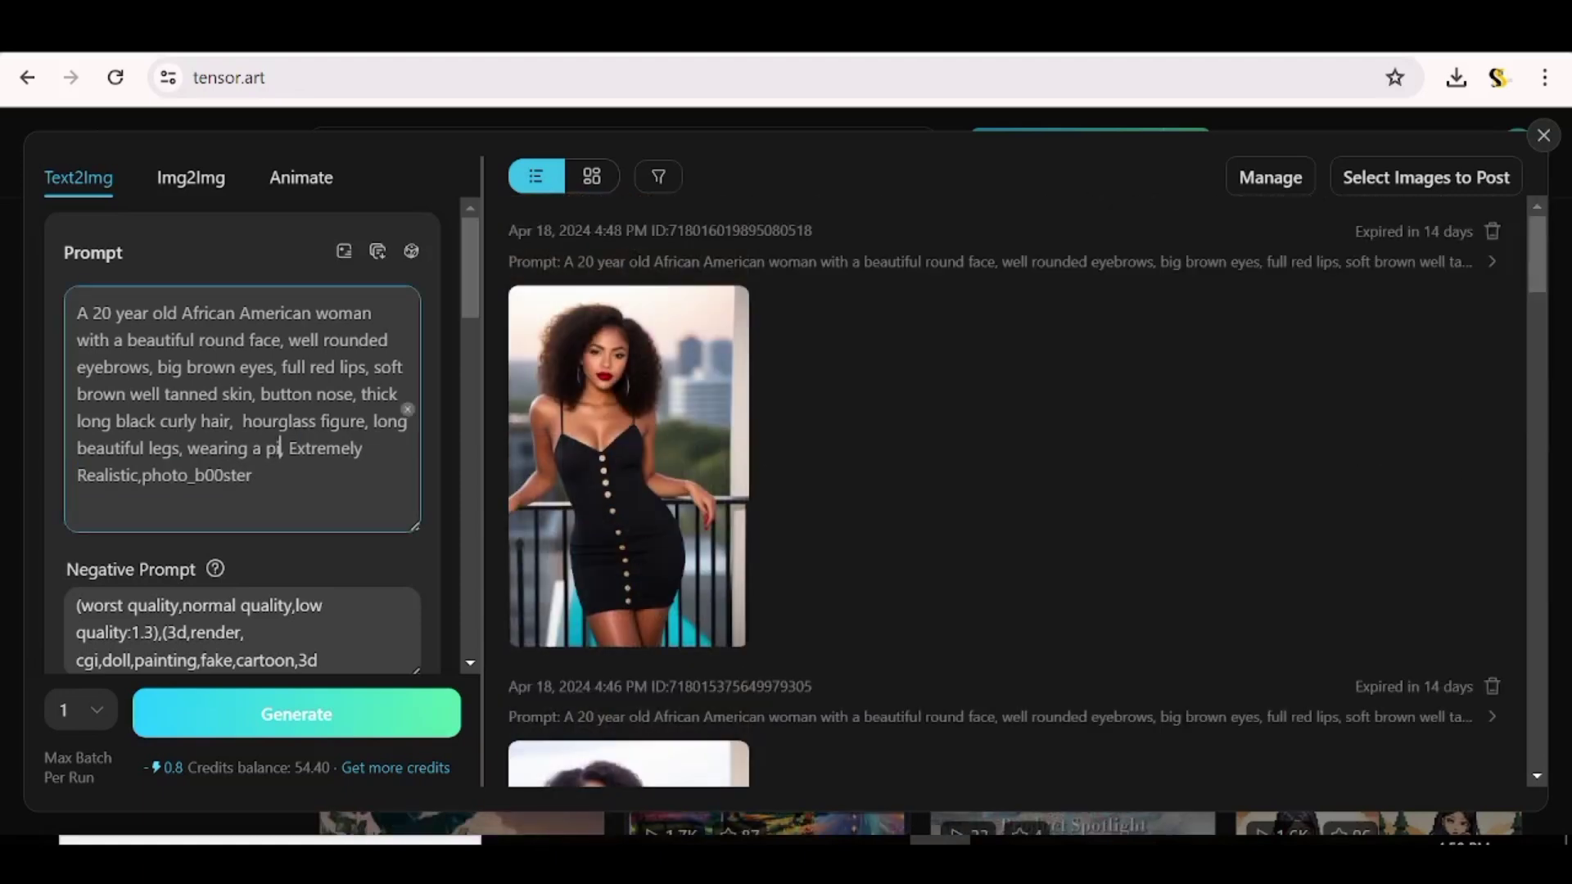
{"action": "type", "text": "dress"}
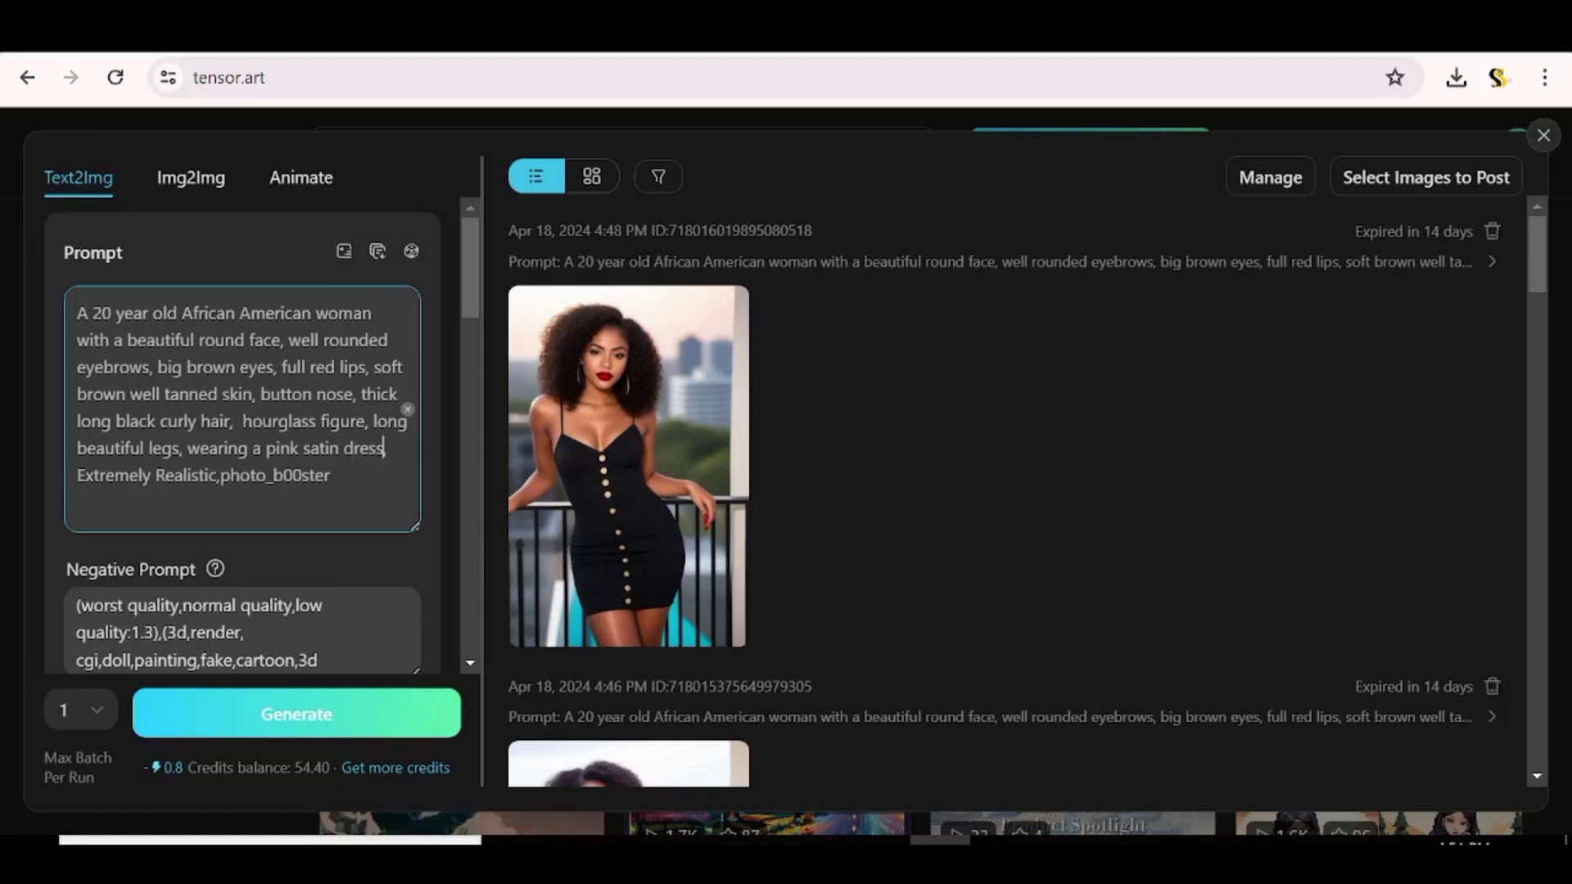
{"action": "left_click", "coordinate": [302, 716]}
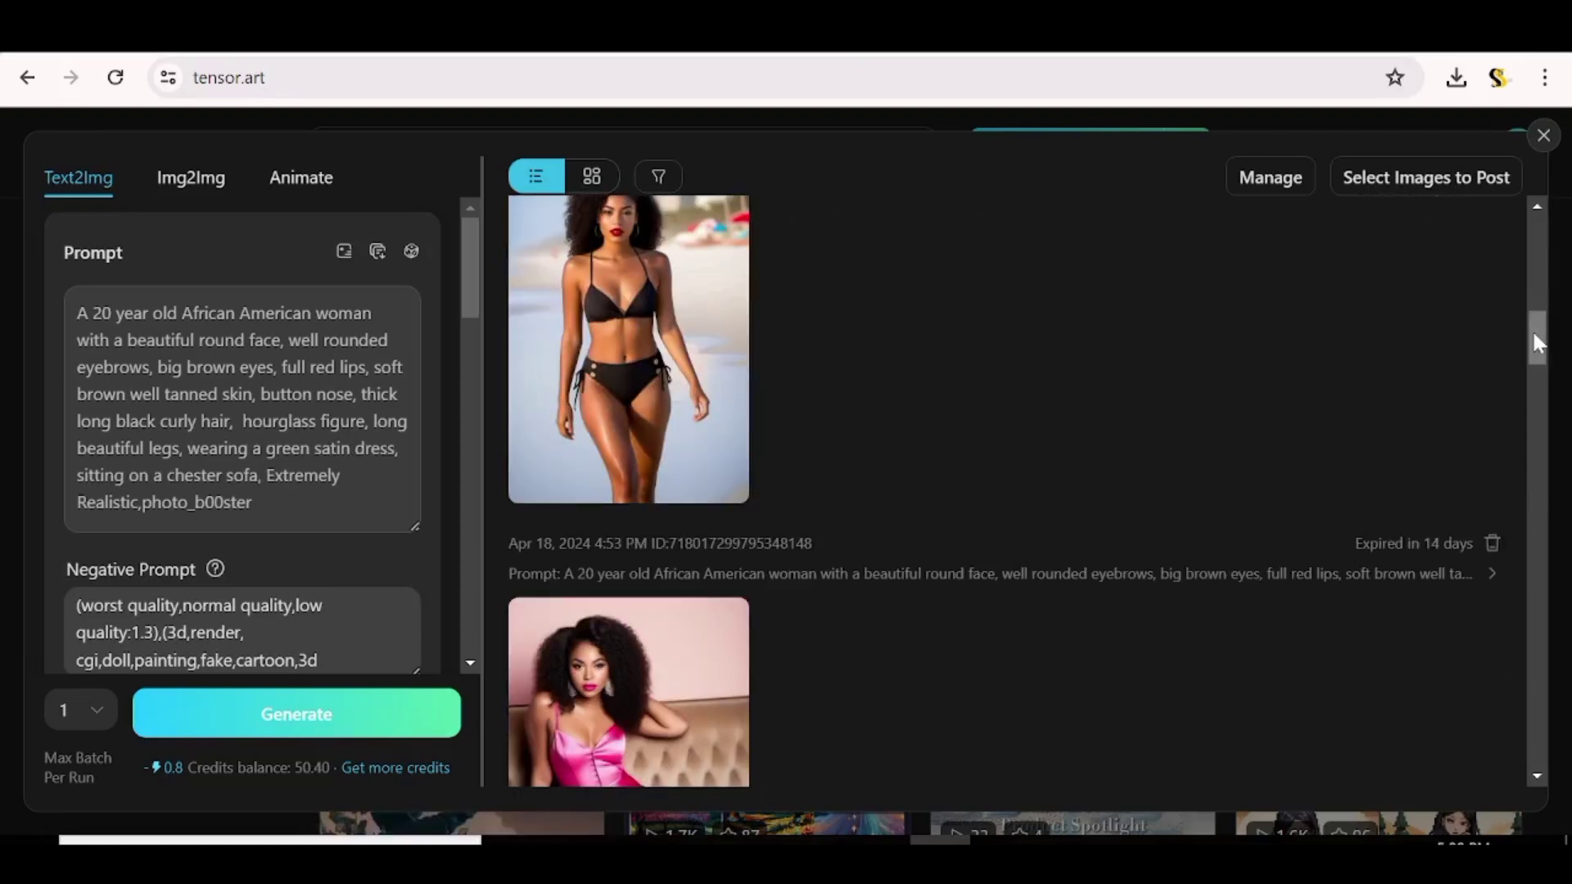
- Close the enlarged green-dress preview and generate the hotel lobby version
{"action": "left_click_drag", "start_coordinate": [1531, 329], "coordinate": [1527, 251]}
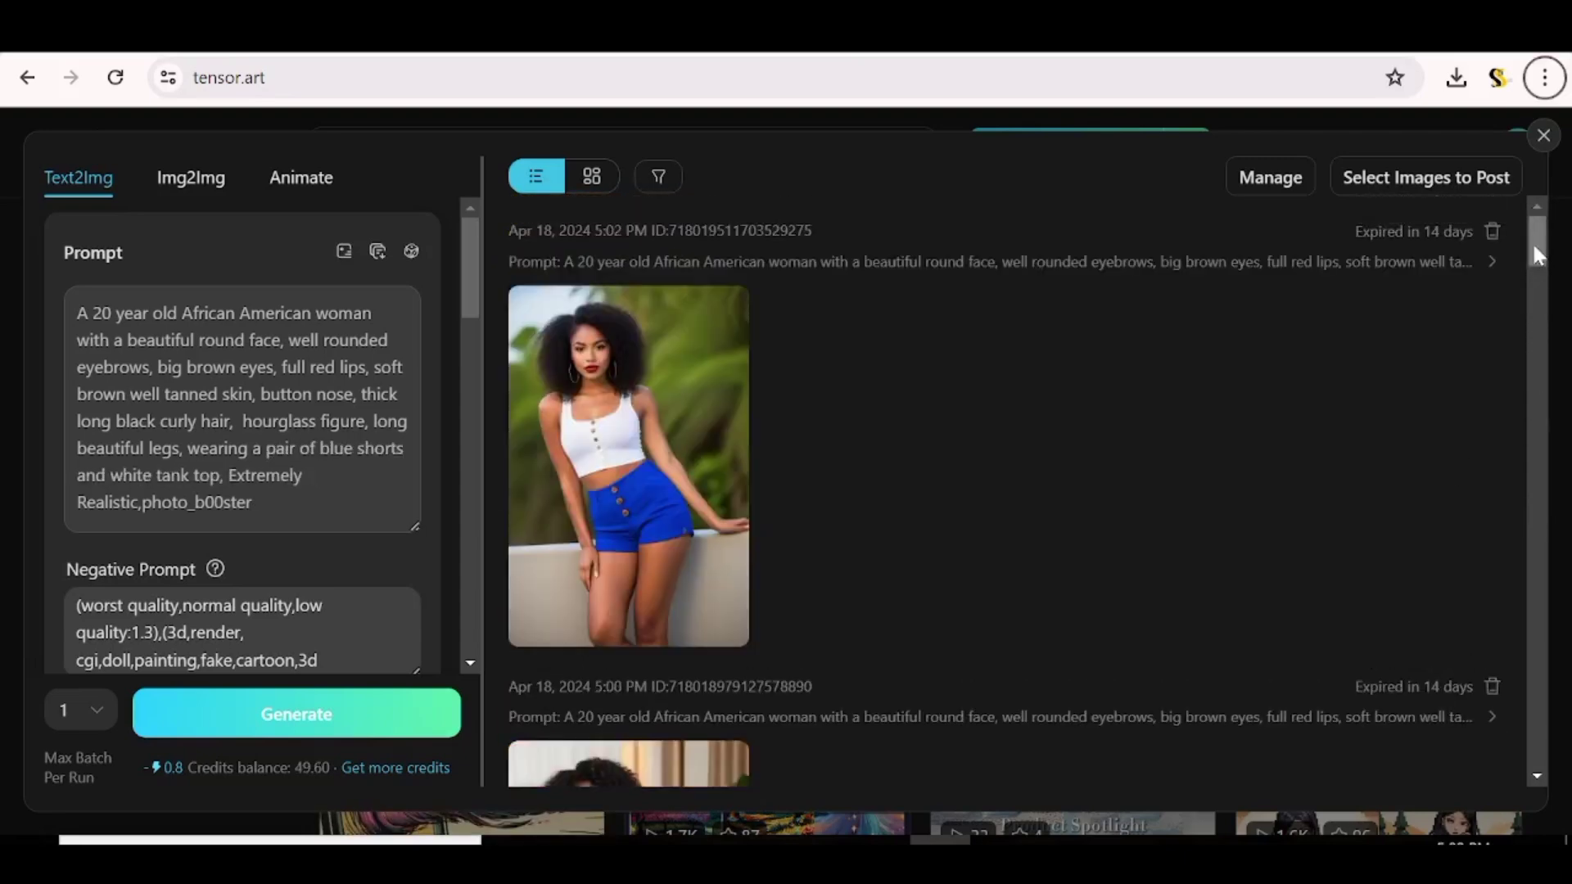
{"action": "mouse_move", "coordinate": [1533, 249]}
{"action": "left_mouse_down"}
{"action": "mouse_move", "coordinate": [1544, 526]}
{"action": "mouse_move", "coordinate": [1539, 242]}
{"action": "left_mouse_up"}
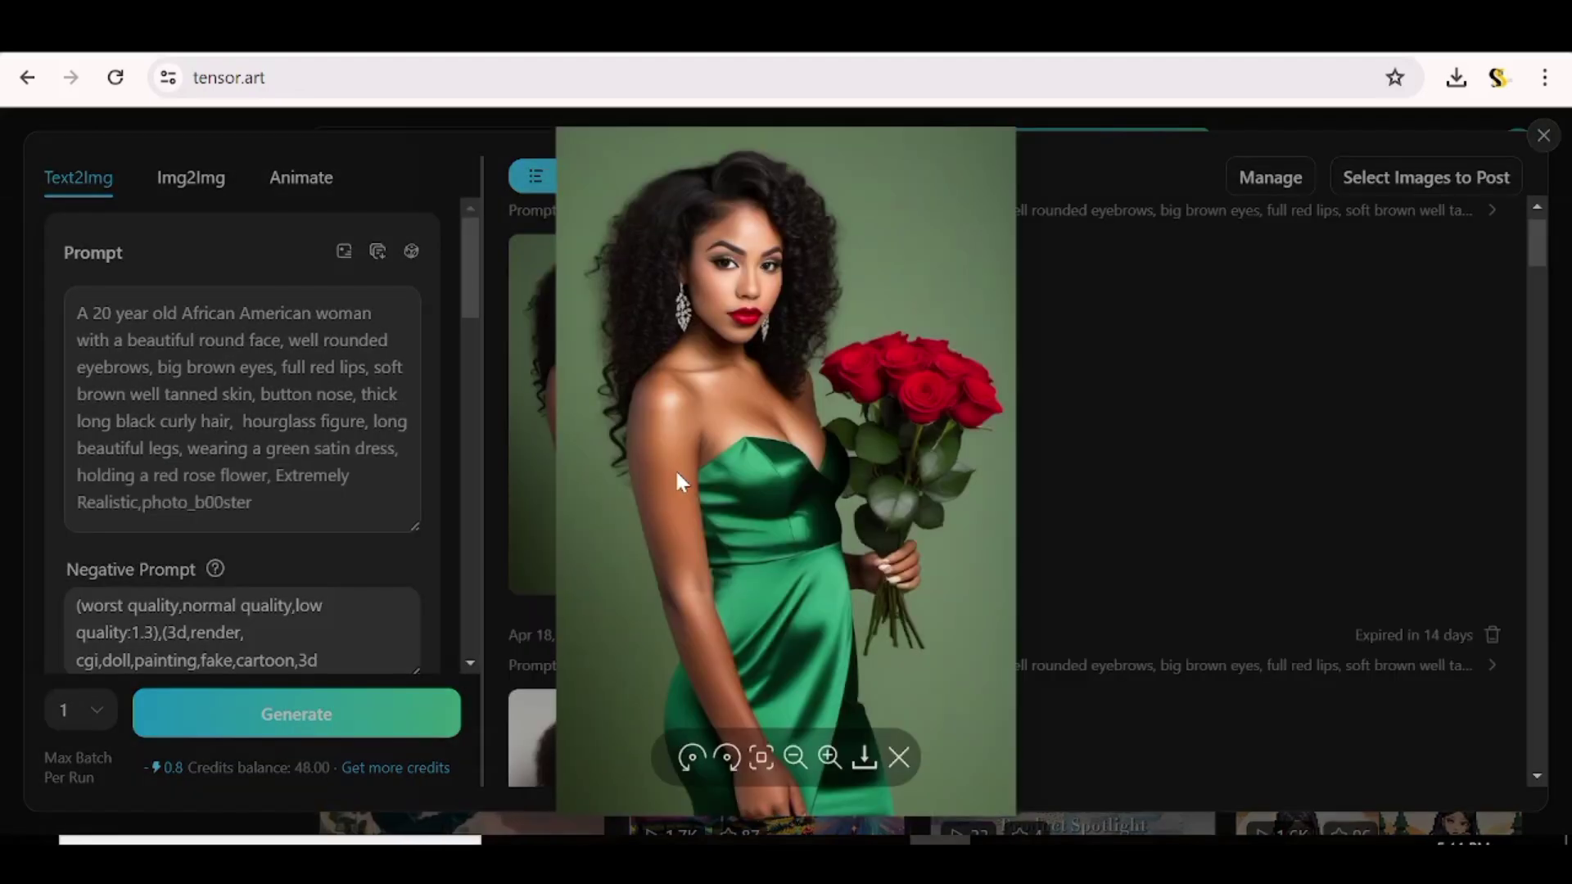
{"action": "left_click", "coordinate": [1228, 495]}
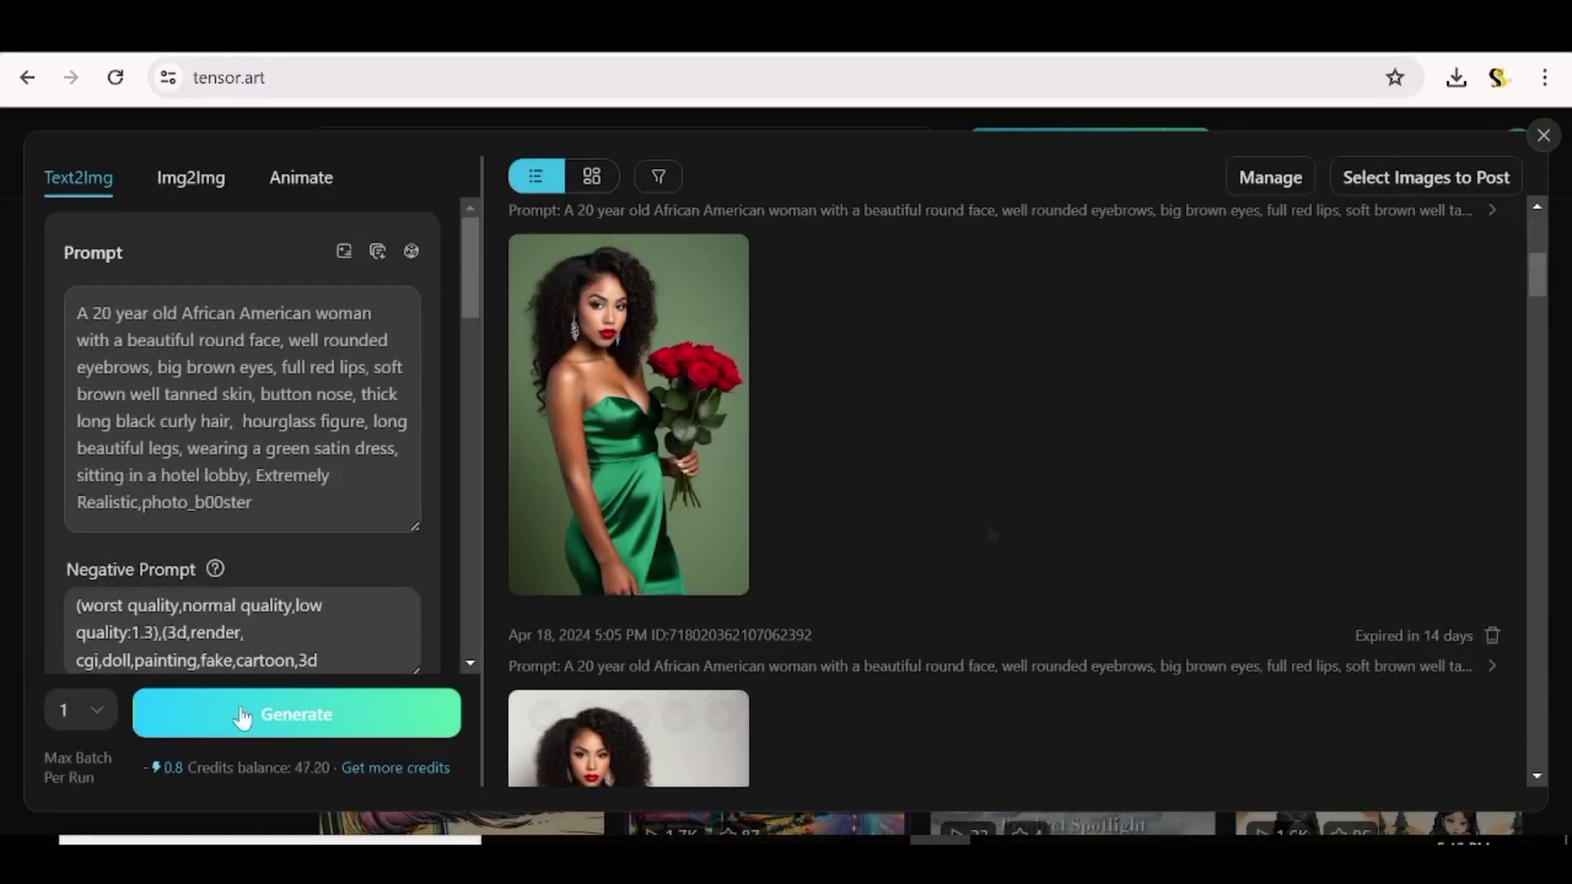
{"action": "left_click", "coordinate": [238, 714]}
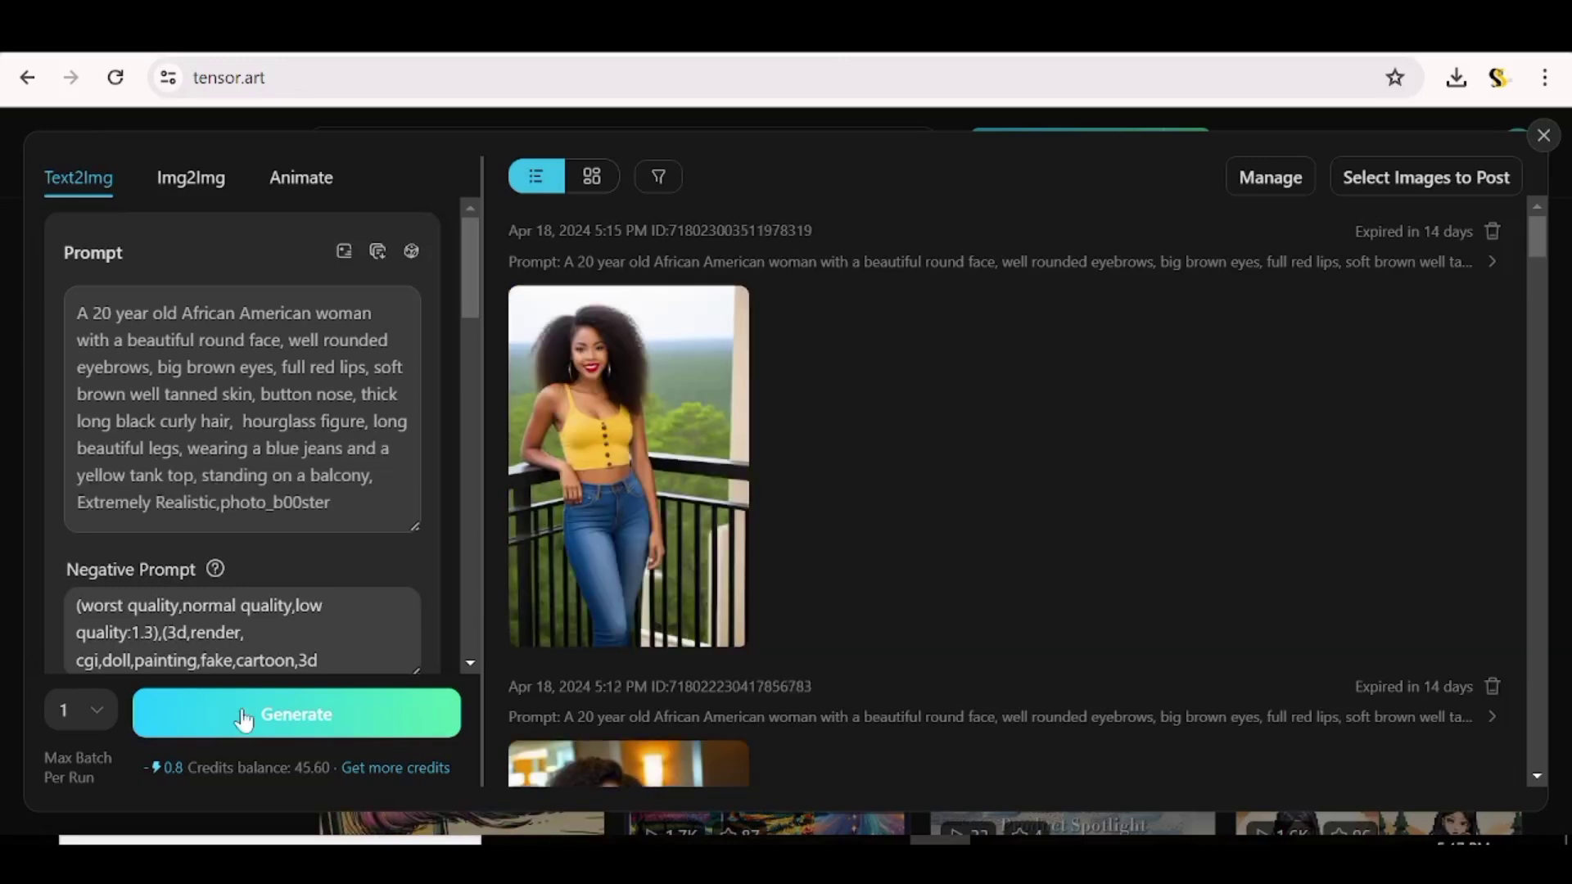
- Scroll down through the generation history
{"action": "scroll", "coordinate": [1003, 491], "scroll_direction": "down", "scroll_amount": 2}
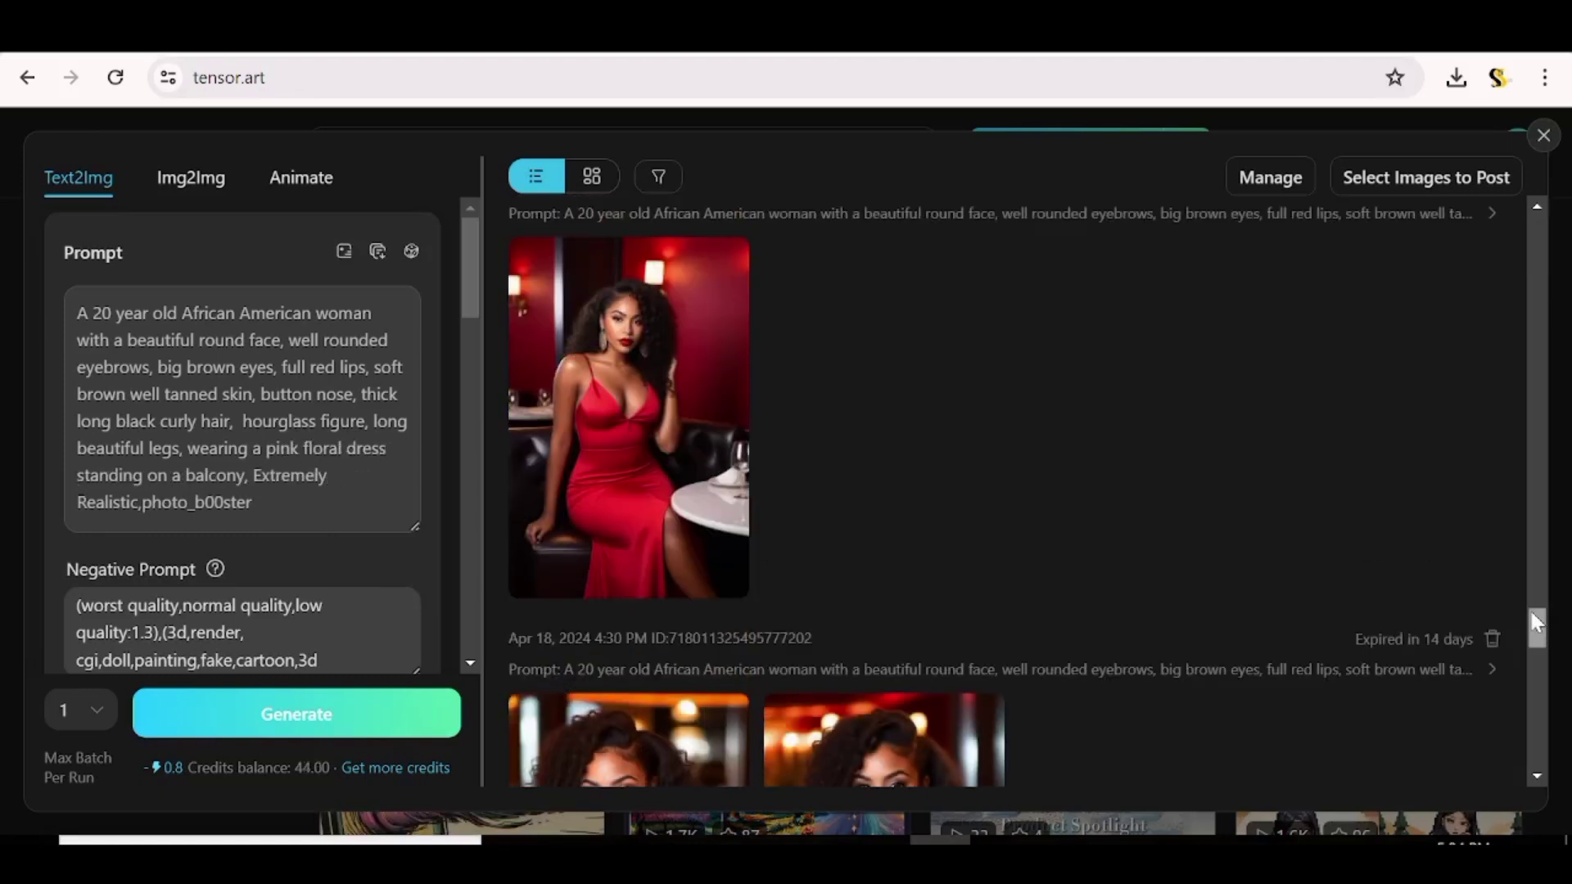
{"action": "left_click_drag", "start_coordinate": [1529, 607], "coordinate": [1537, 290]}
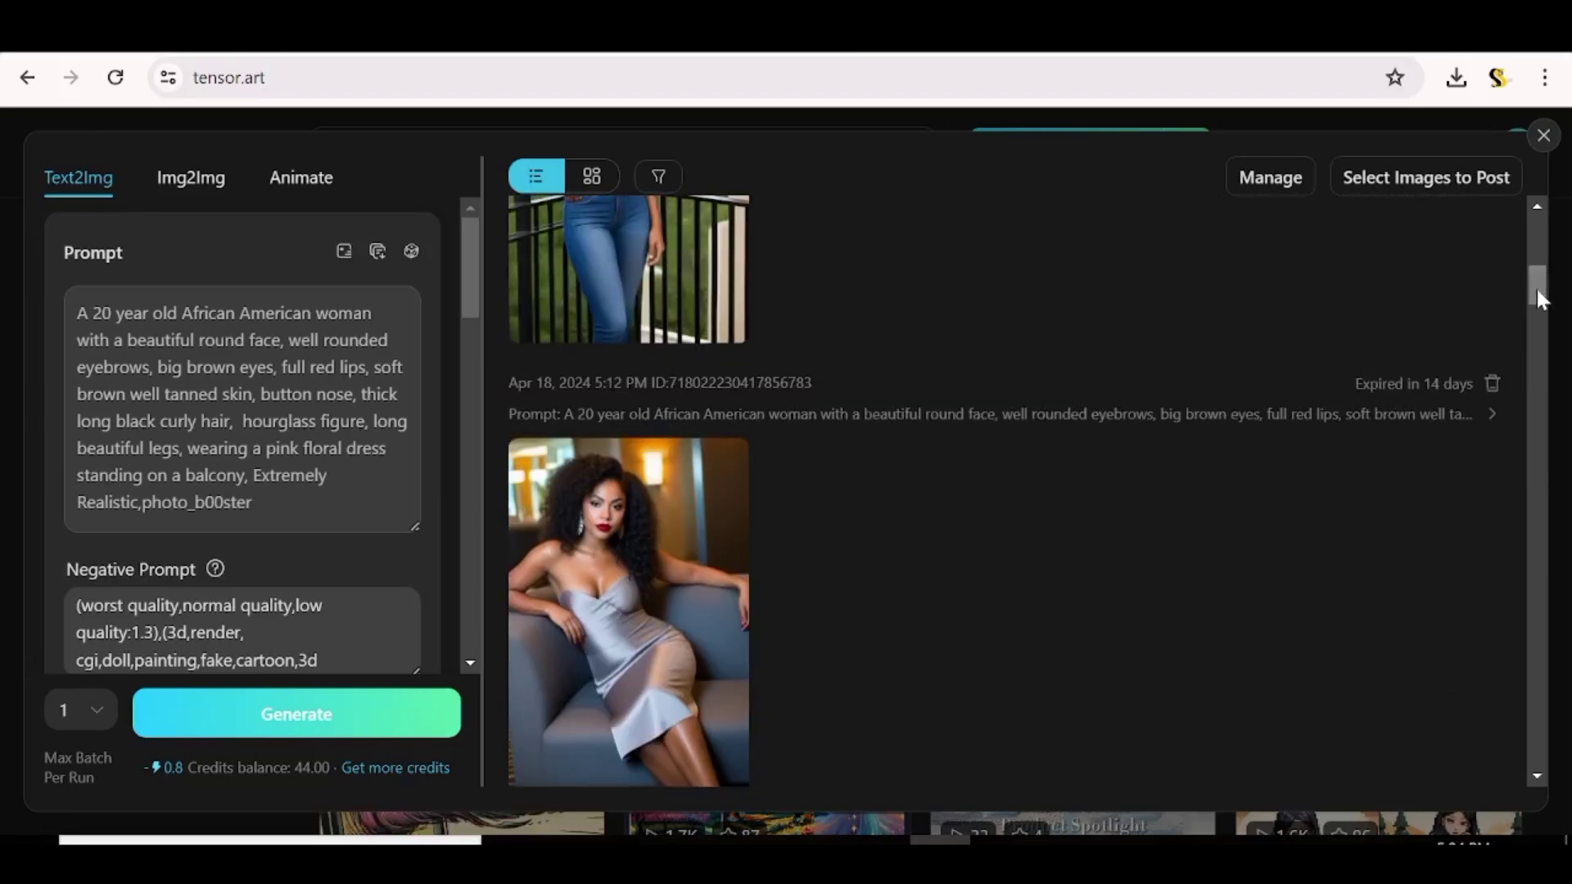